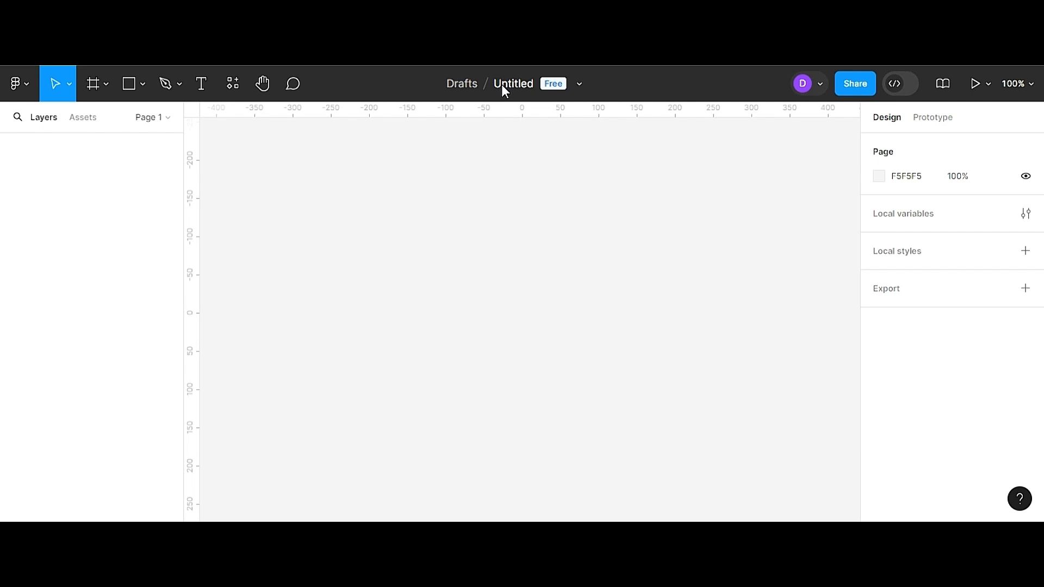
- Rename the untitled design file to "Learning figma"
left_click(501, 84)
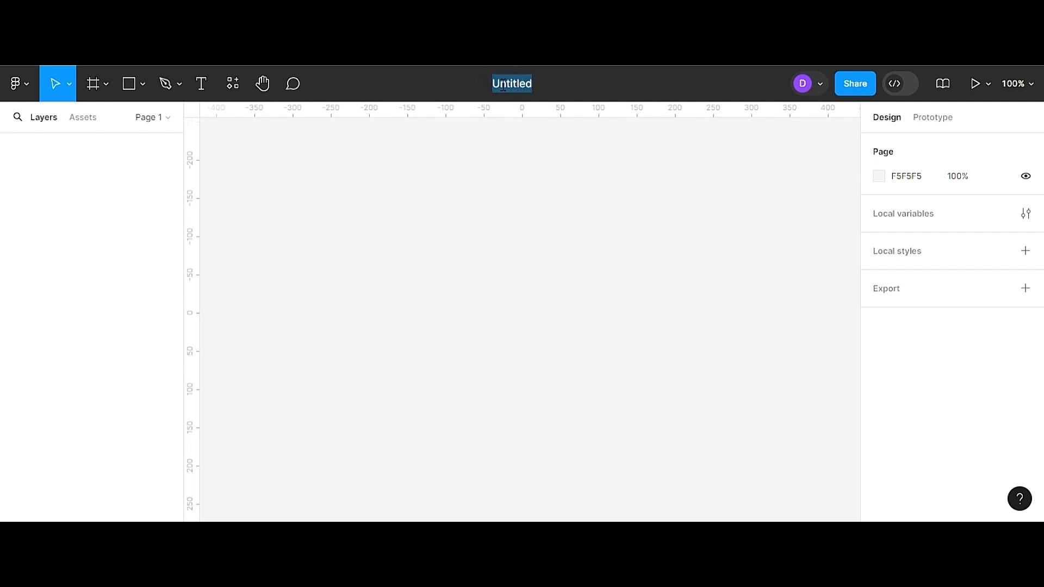
key("BackSpace")
type("Learnin")
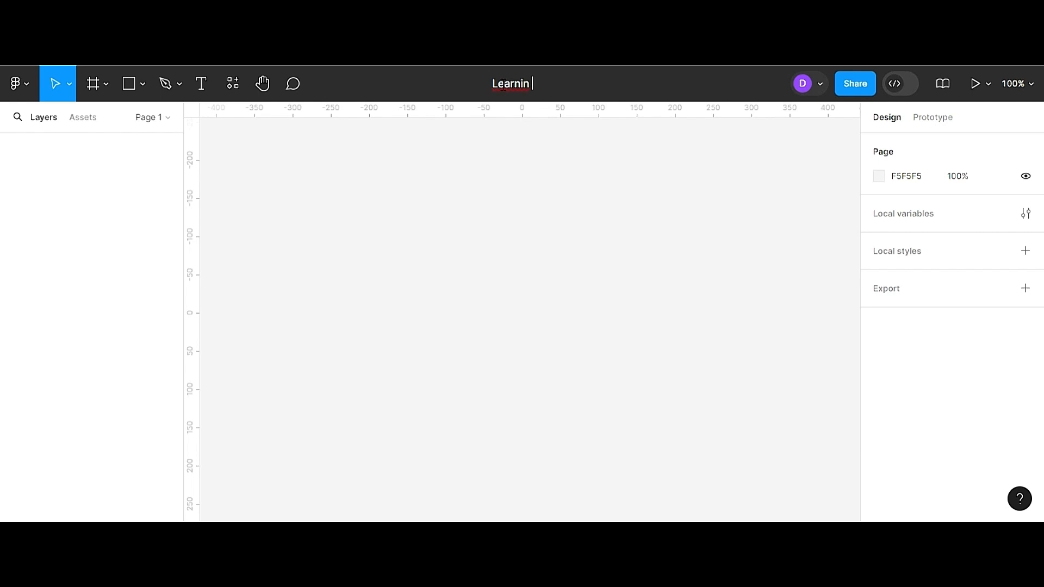
type("g figma")
left_click(491, 181)
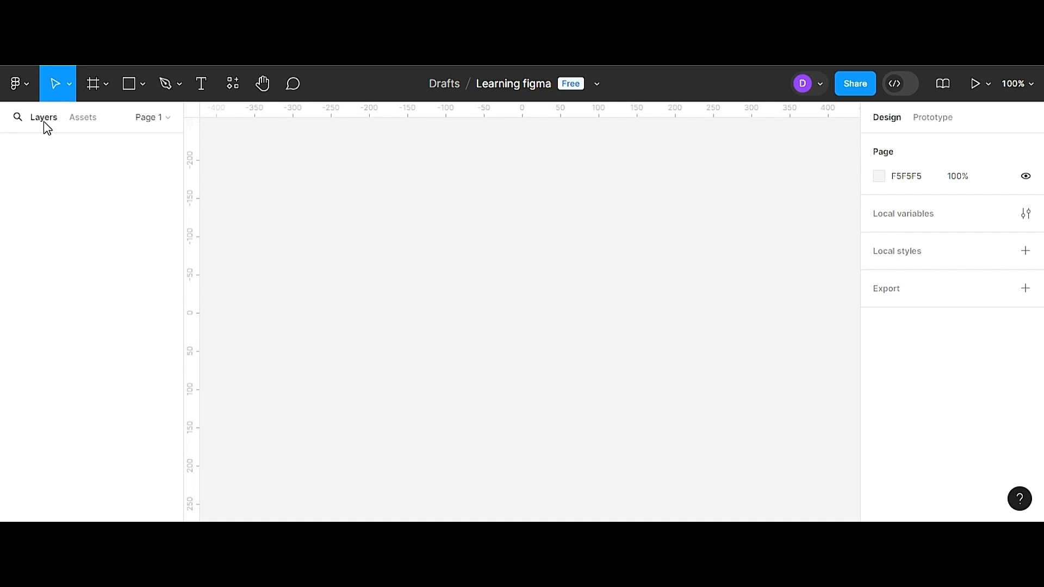
- Look through the Simple Design System components among the file's assets, from accordions and buttons to forms
left_click(82, 120)
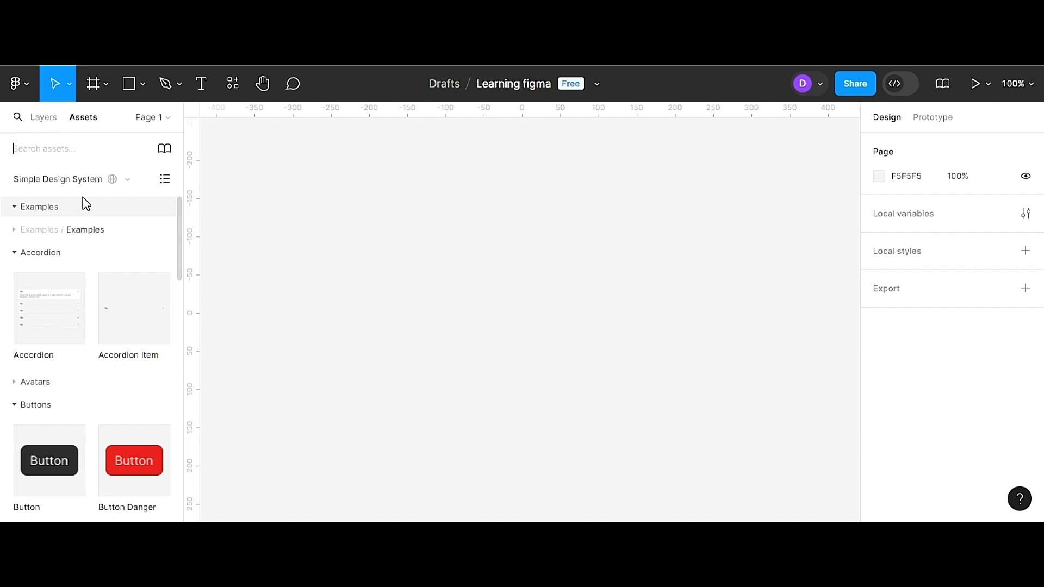
scroll(67, 315, "down", 5)
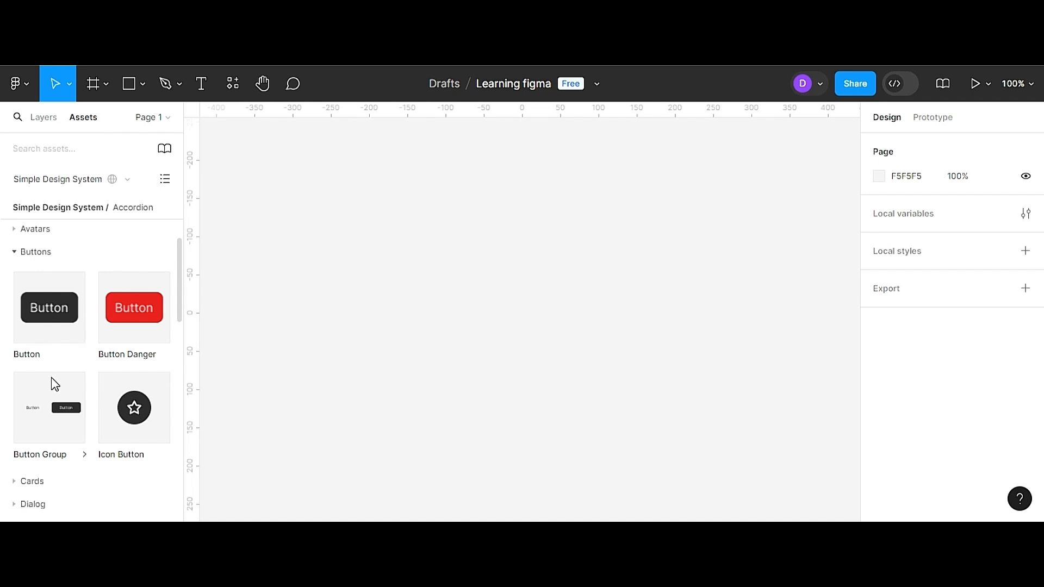
scroll(51, 382, "down", 3)
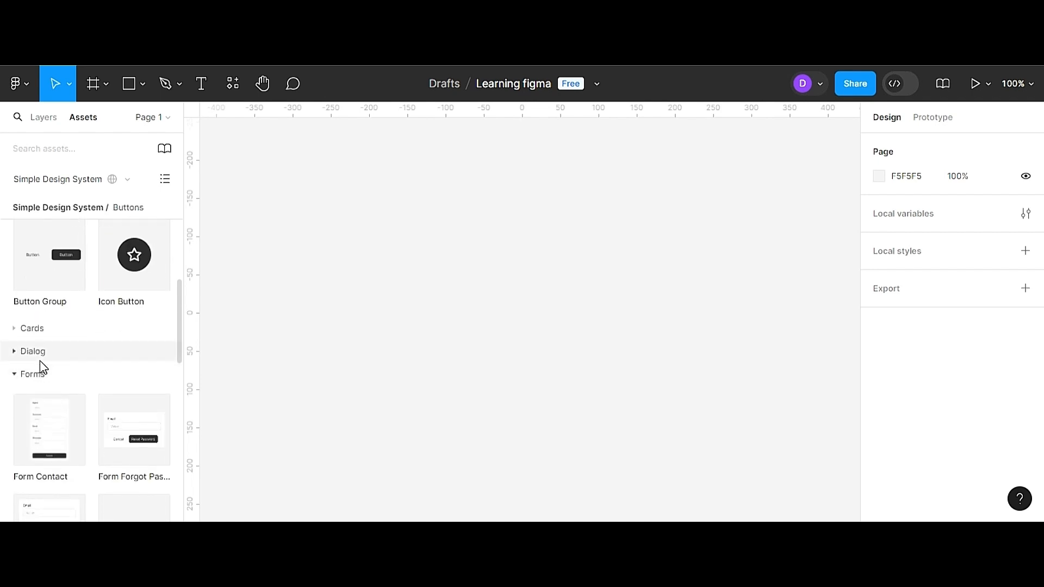
scroll(41, 361, "up", 8)
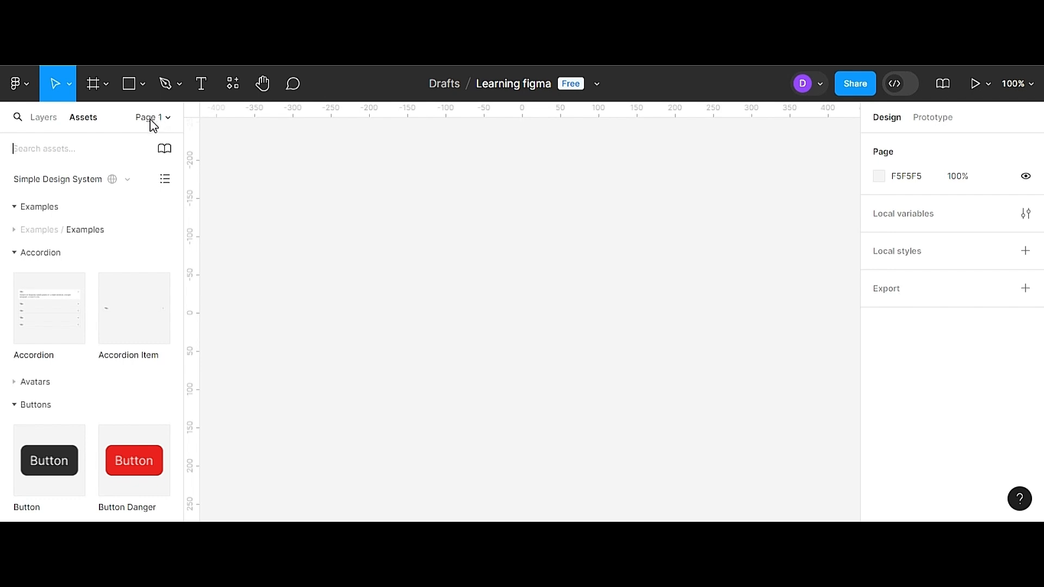
- Add a second page to the file and try naming it "my page 2"
left_click(168, 117)
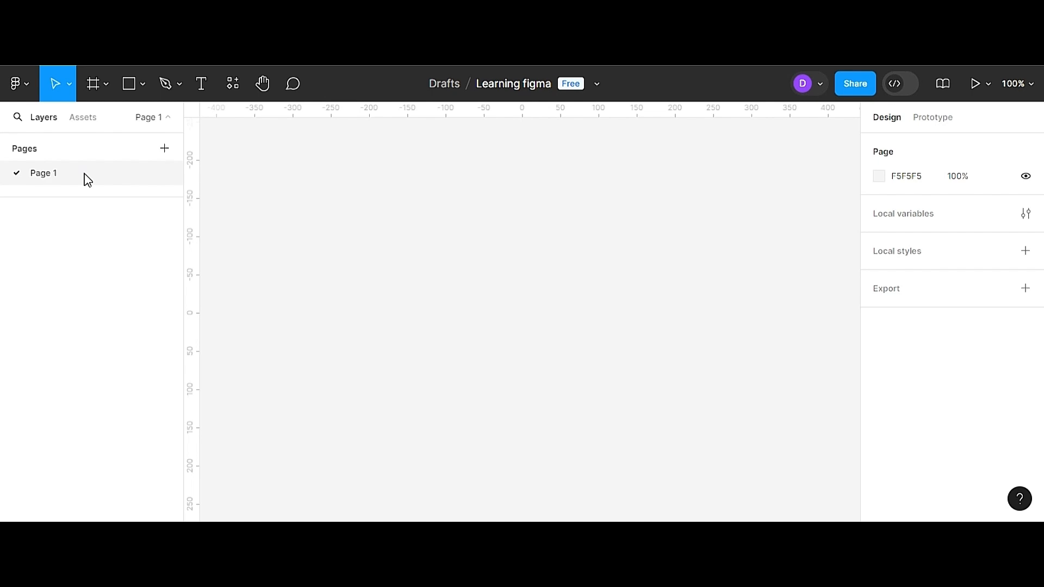
left_click(167, 153)
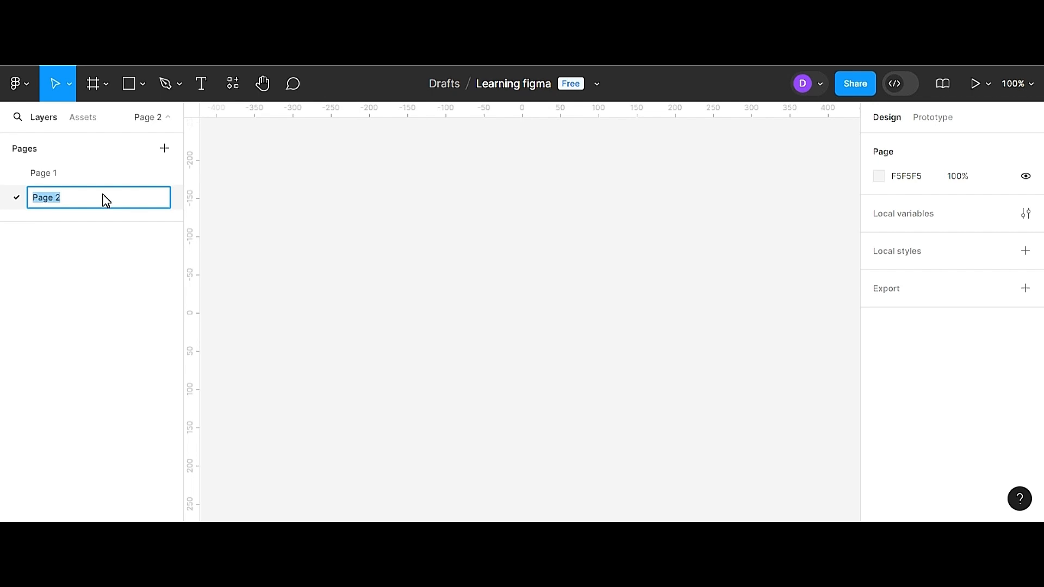
key("BackSpace")
type("my page 2")
key("ctrl+z")
left_click(249, 203)
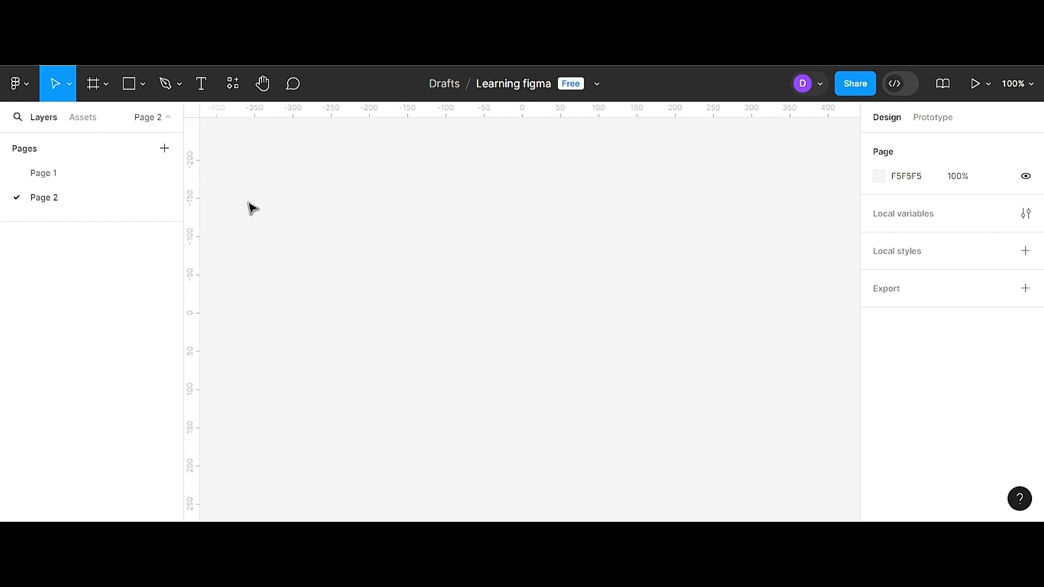
- Delete Page 2 from the file
right_click(78, 205)
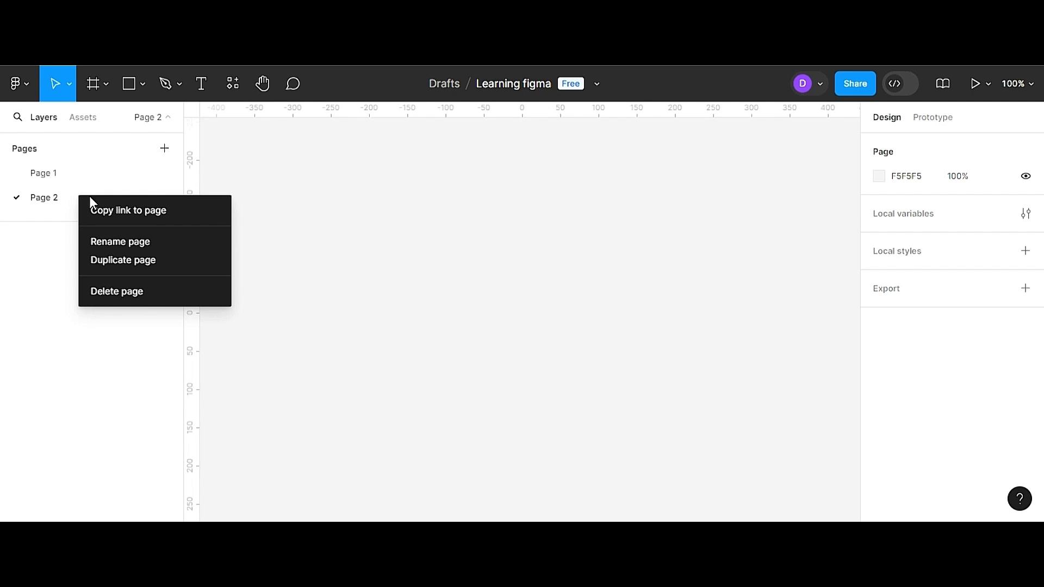
left_click(106, 291)
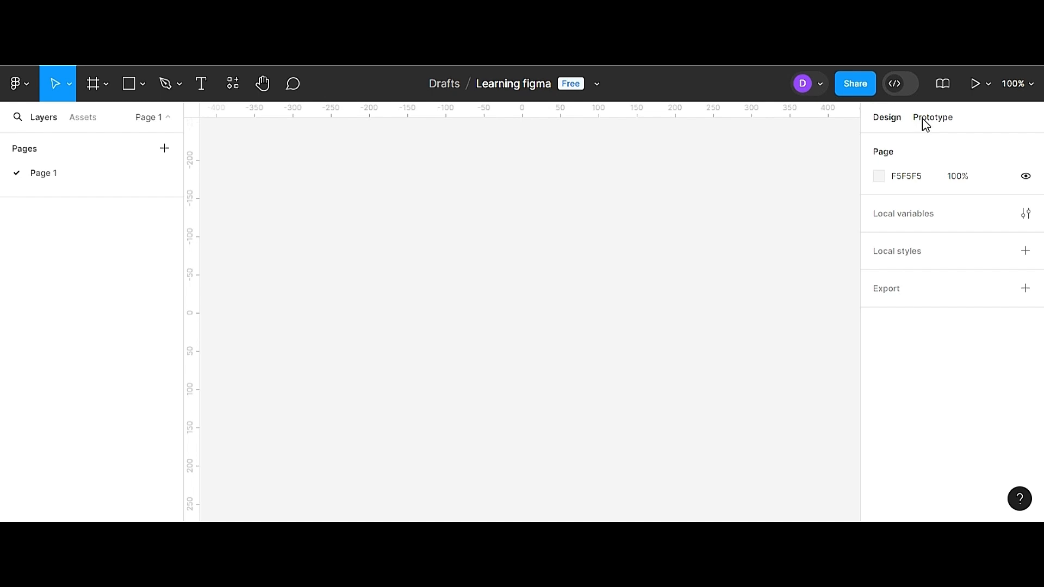
- Examine the file commands and the available move, frame, shape and pen tools, as well as the component libraries
left_click(26, 86)
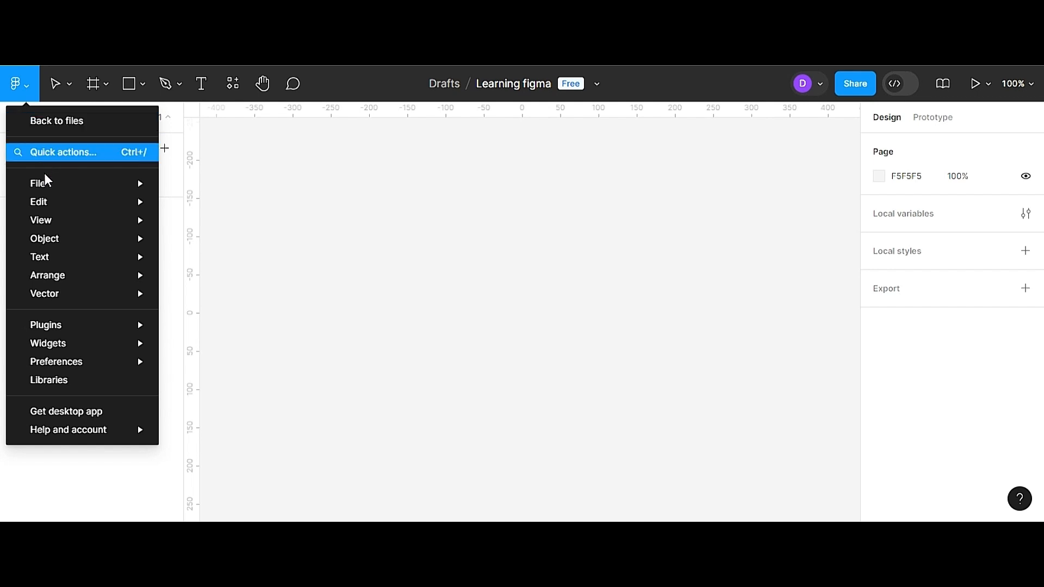
mouse_move(47, 190)
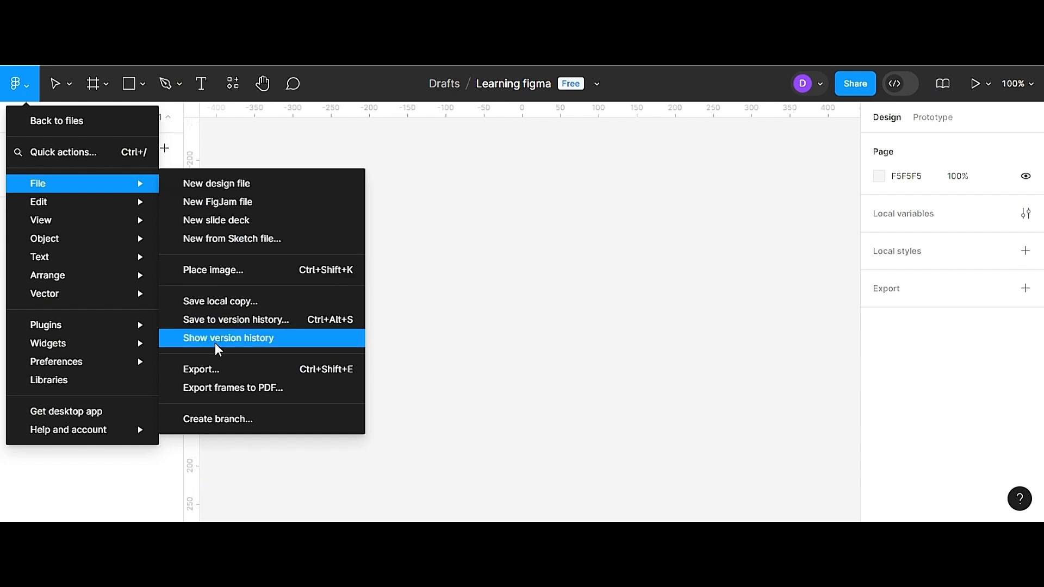
left_click(67, 86)
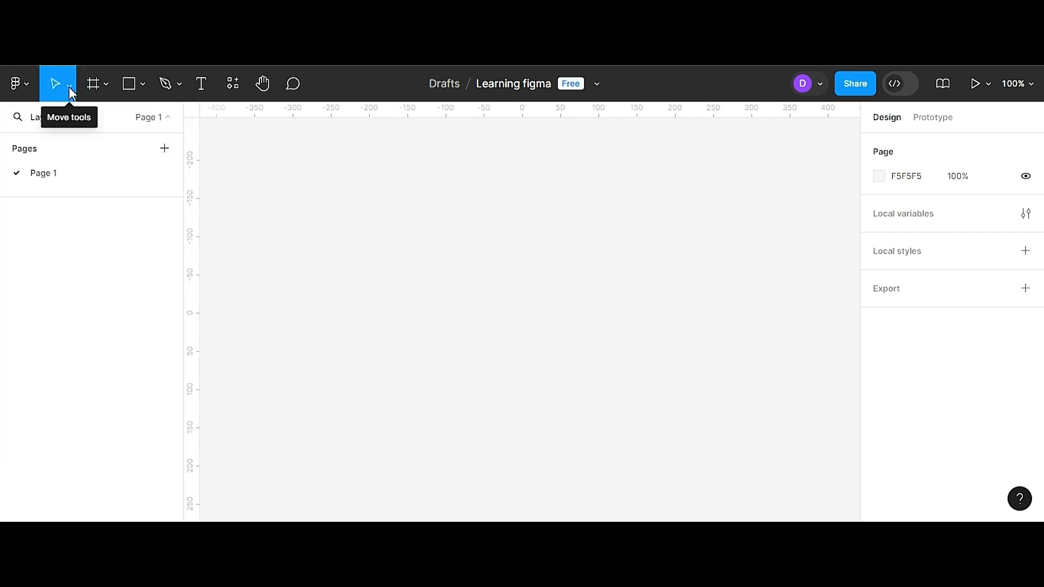
left_click(69, 86)
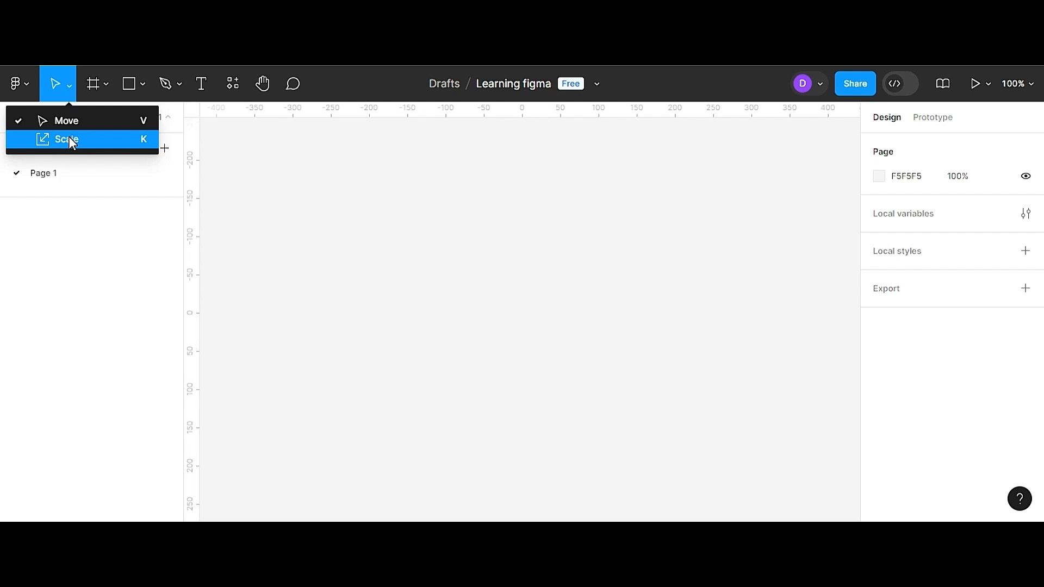
left_click(105, 86)
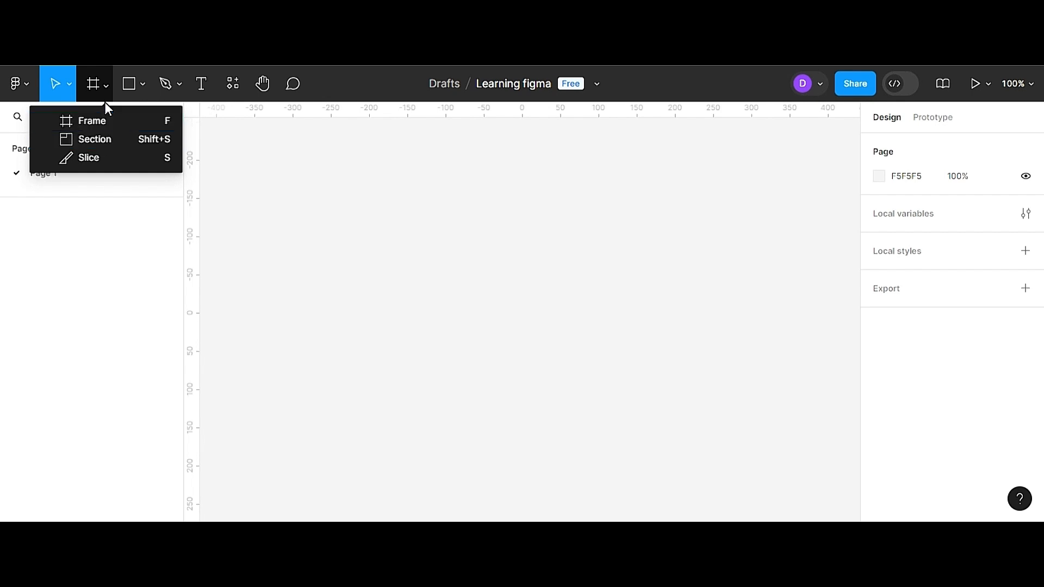
left_click(142, 83)
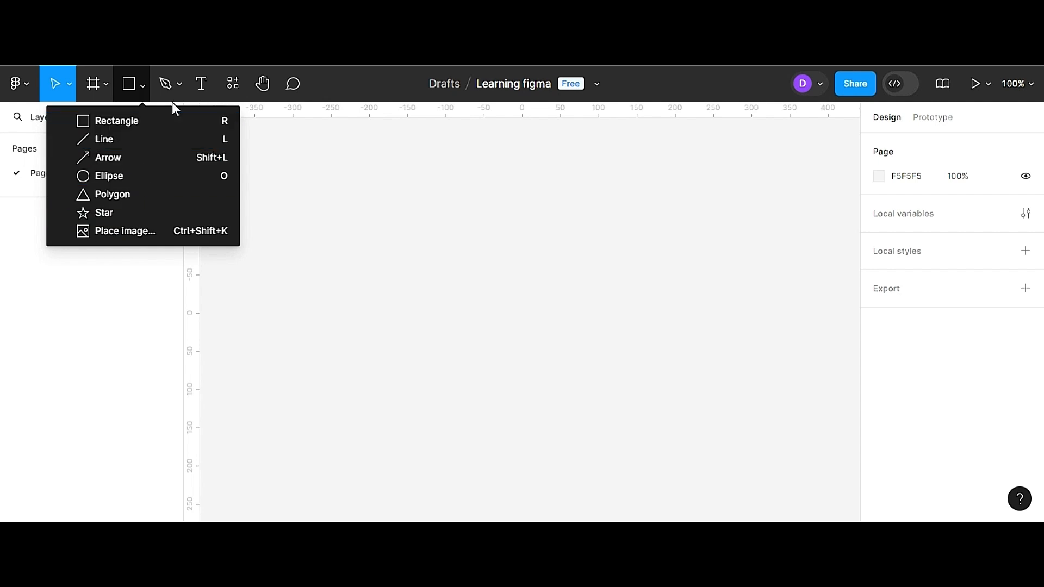
mouse_move(171, 99)
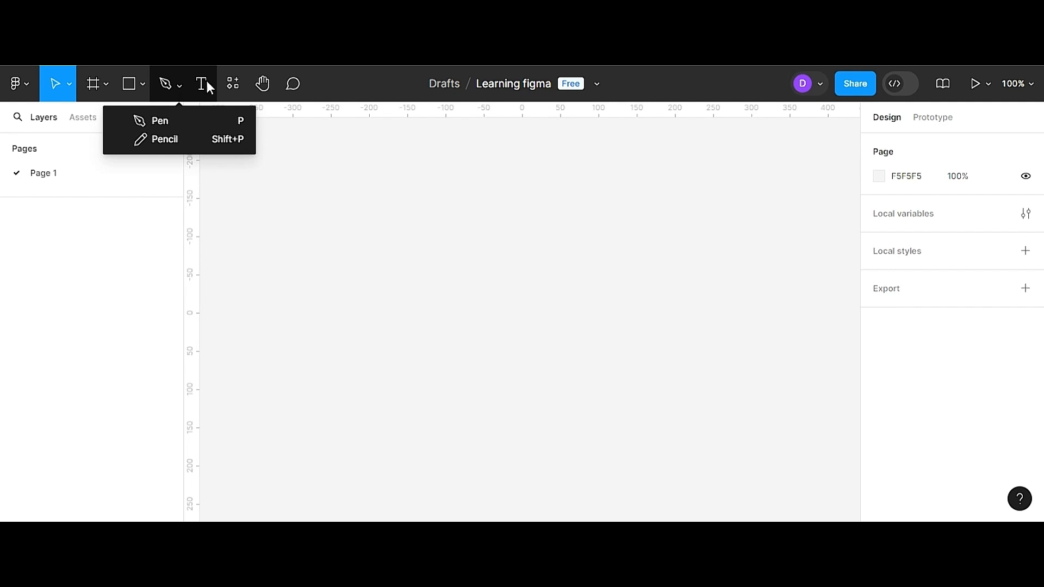
left_click(234, 85)
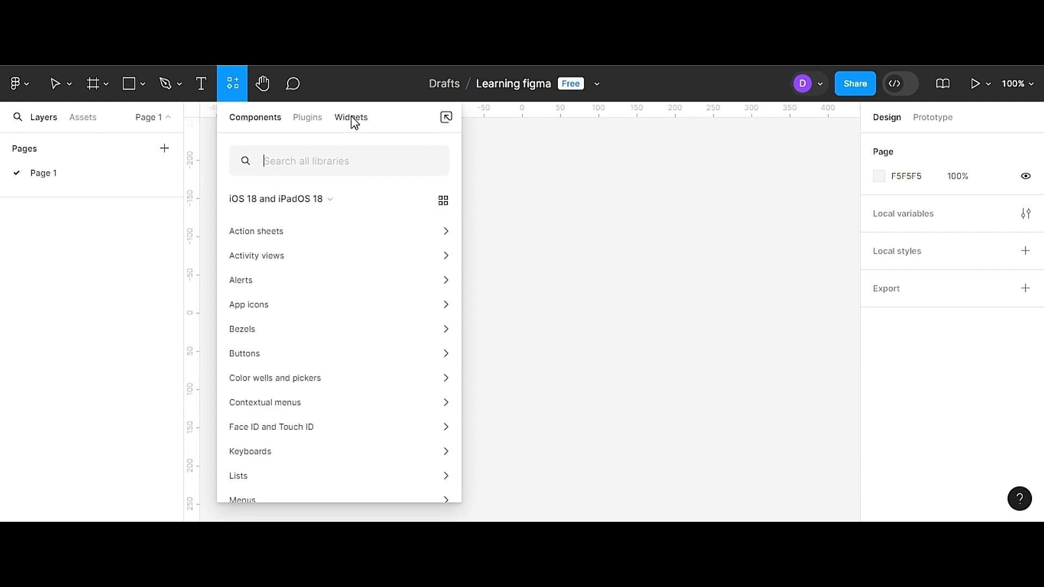
left_click(261, 88)
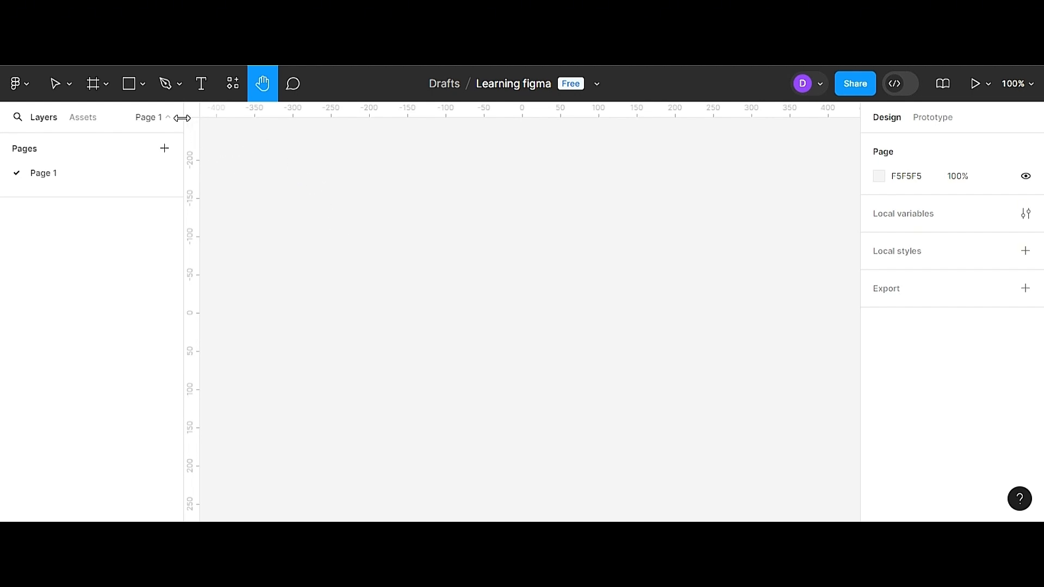
- Draw a rectangle about 153 × 159 in the upper-left area of the empty canvas
left_click(142, 85)
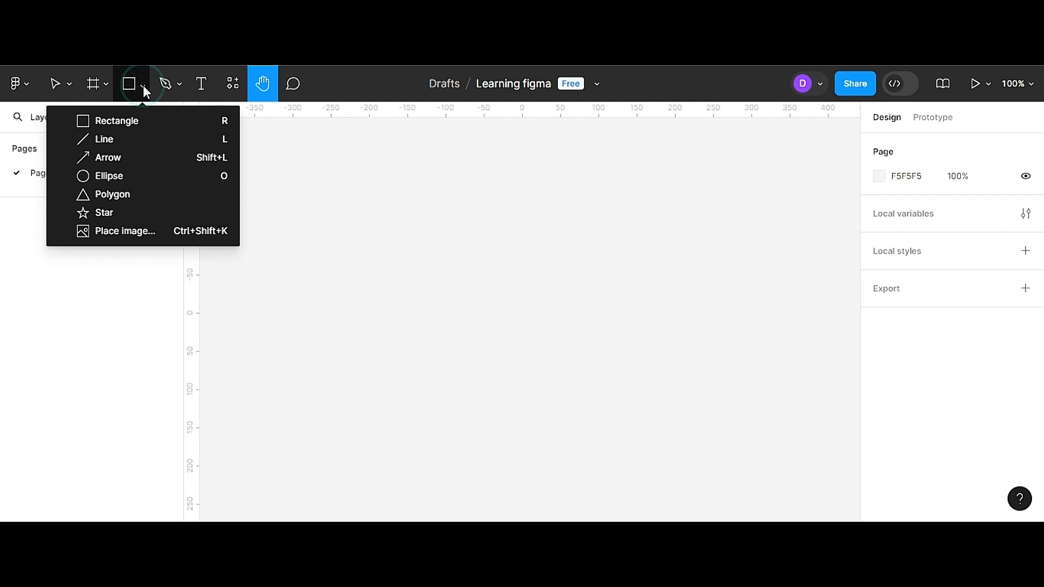
left_click(131, 122)
mouse_move(324, 172)
left_mouse_down()
mouse_move(422, 273)
mouse_move(513, 259)
mouse_move(522, 293)
mouse_move(463, 300)
mouse_move(438, 262)
mouse_move(504, 235)
mouse_move(543, 263)
mouse_move(489, 273)
mouse_move(479, 242)
mouse_move(524, 276)
mouse_move(471, 287)
mouse_move(503, 252)
mouse_move(506, 279)
mouse_move(472, 278)
mouse_move(457, 257)
mouse_move(481, 269)
mouse_move(481, 295)
mouse_move(441, 294)
left_mouse_up()
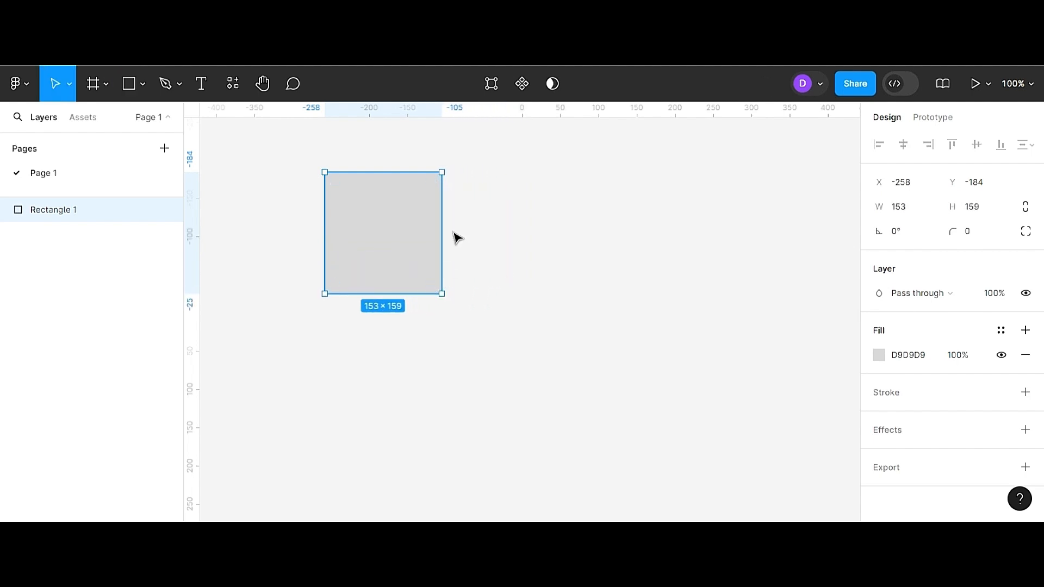
- Draw a square about 136 × 136 to the right of the first rectangle, with their top edges level
left_click(140, 84)
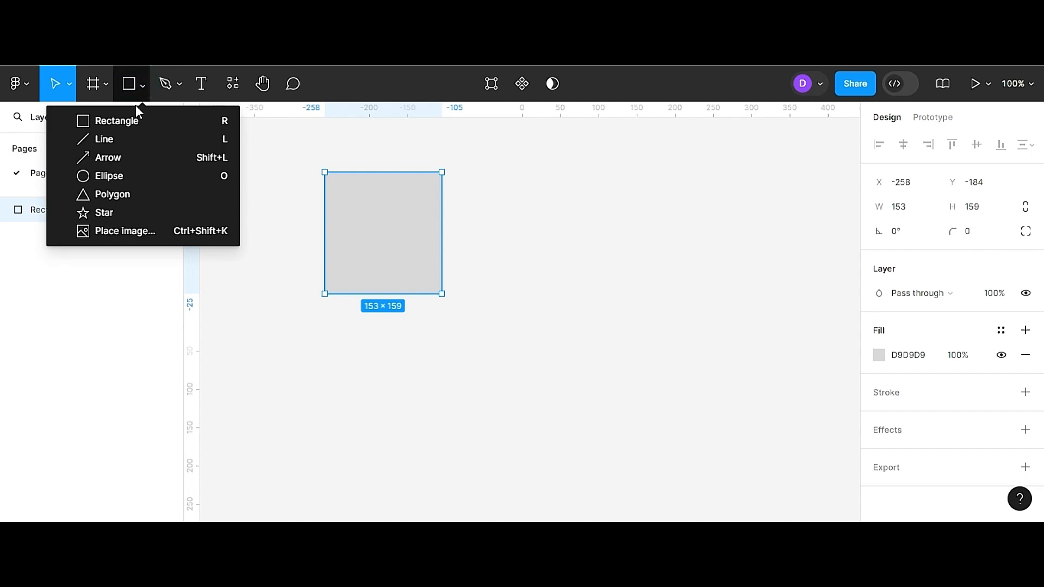
left_click(132, 116)
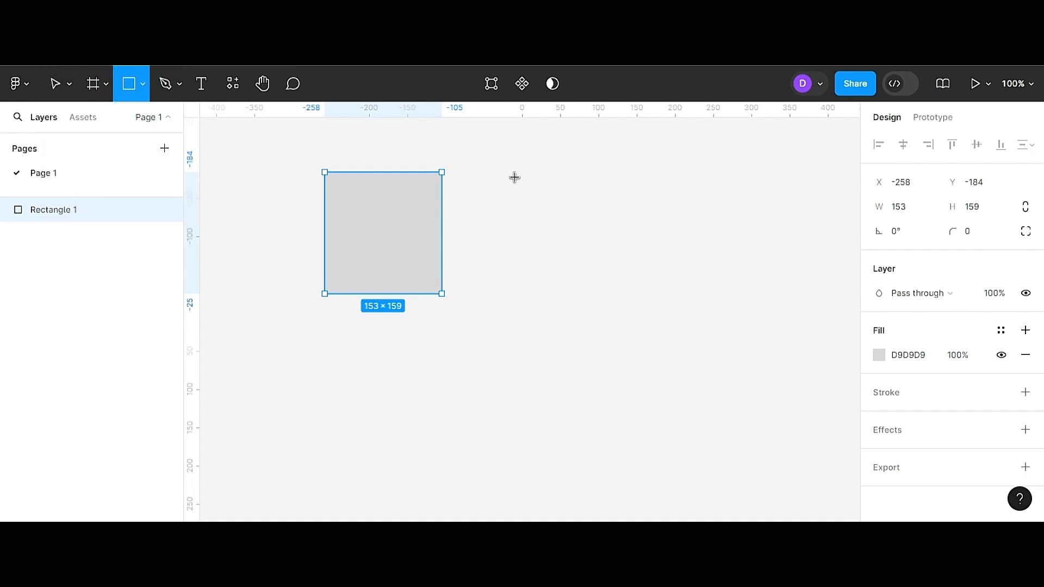
left_click_drag(514, 173, 613, 278)
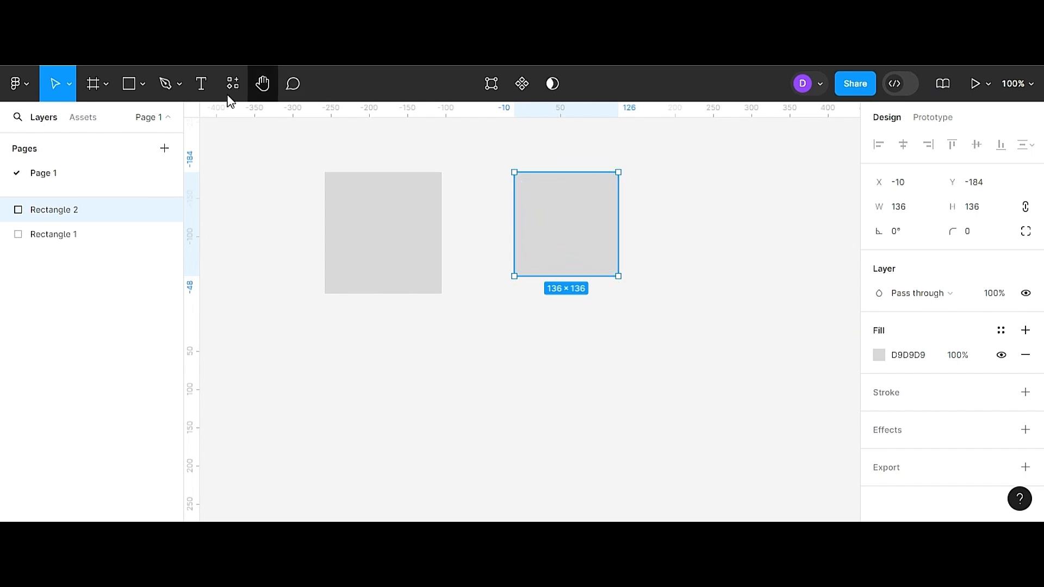
- Draw a circle about 121 × 121 to the right of the square with the Ellipse tool
left_click(140, 84)
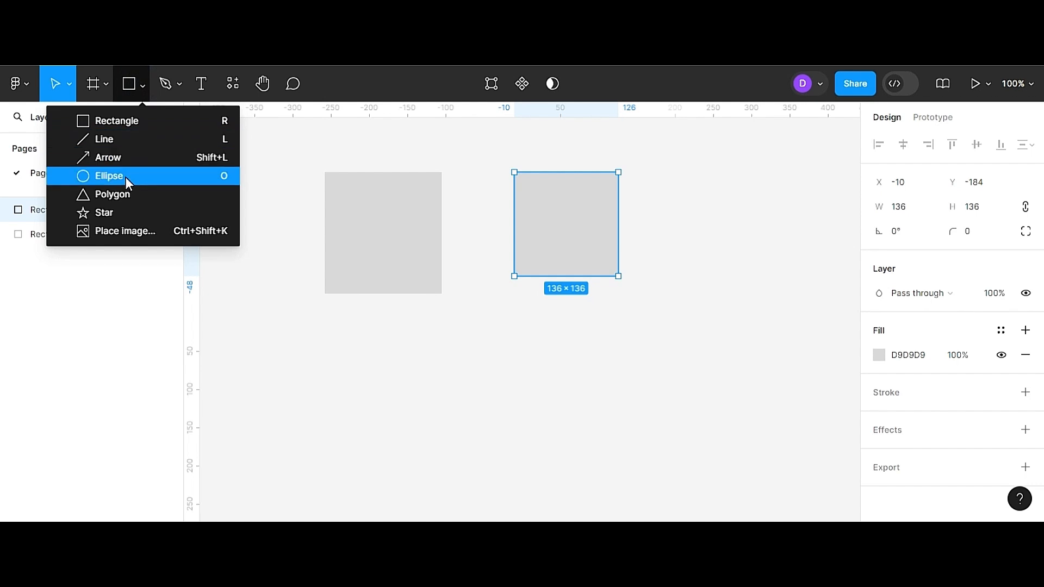
left_click(125, 178)
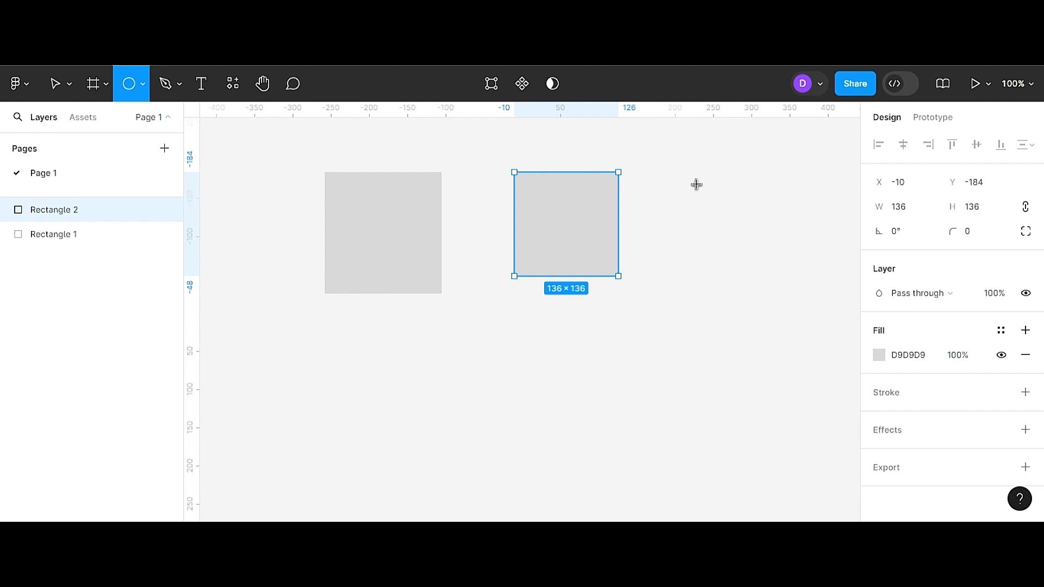
left_click_drag(696, 184, 789, 276)
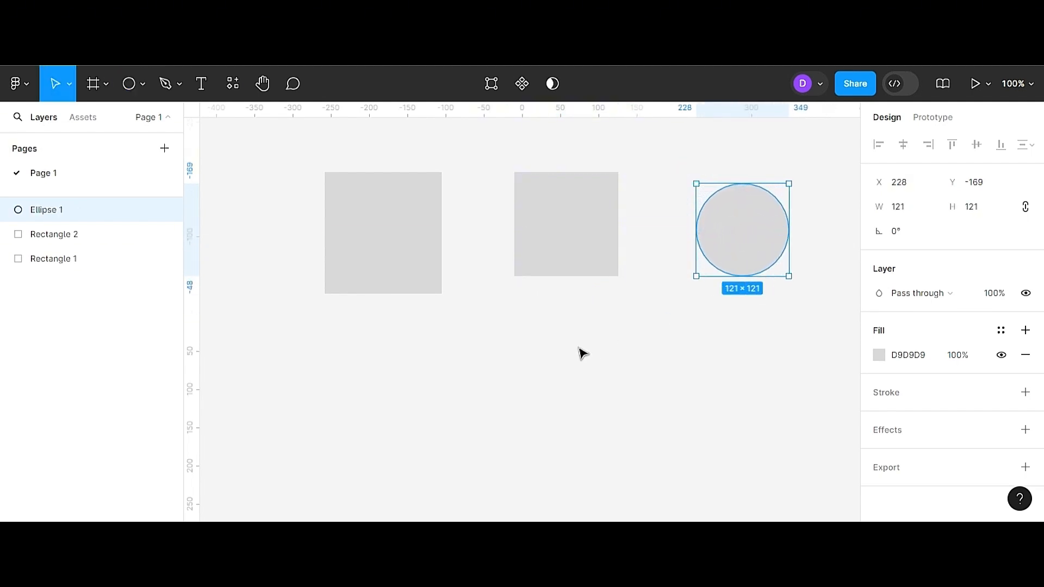
- Draw a wide, flat ellipse below the first rectangle
left_click(143, 83)
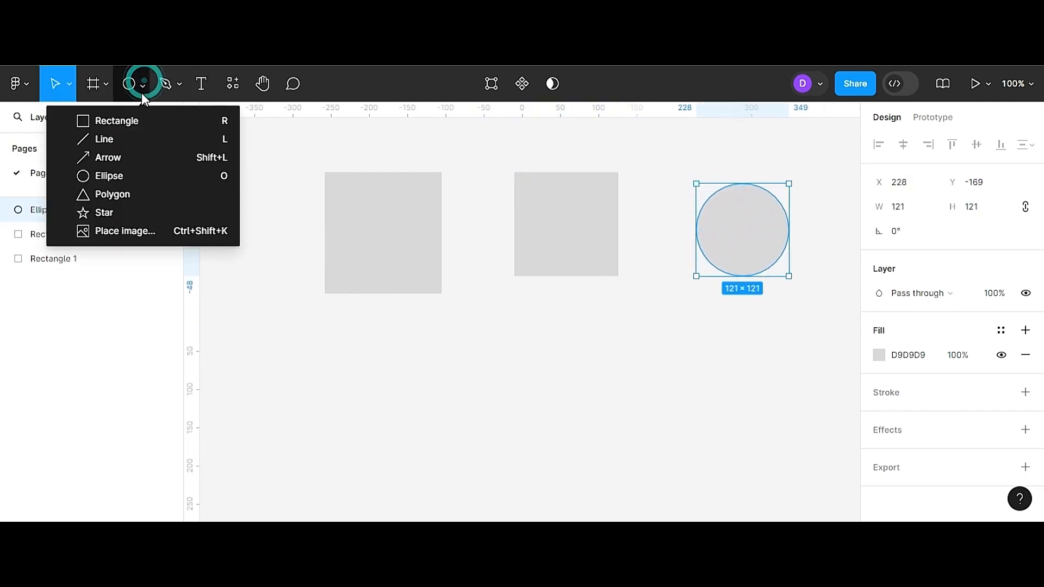
left_click(106, 176)
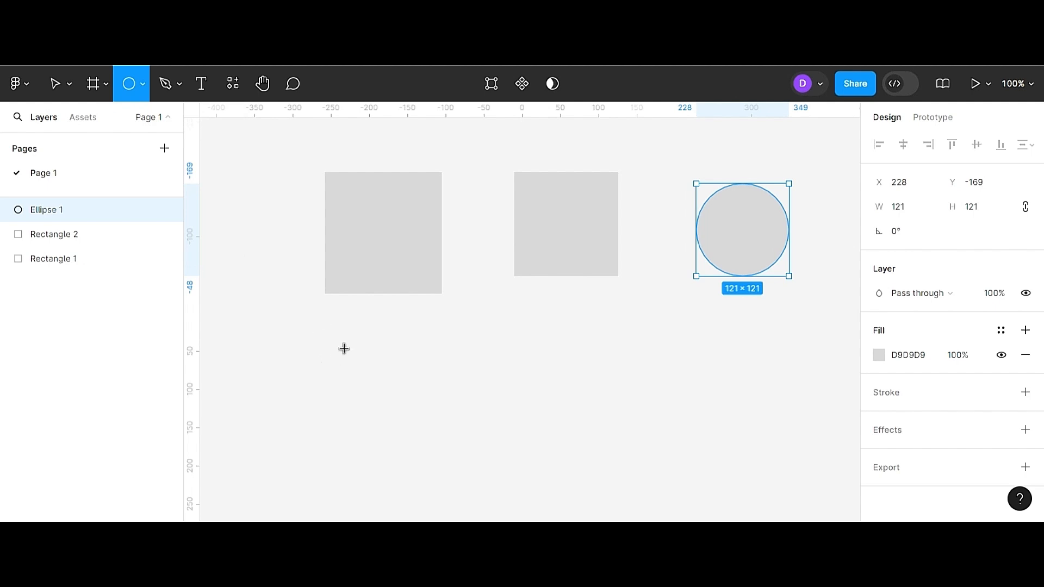
mouse_move(344, 348)
left_mouse_down()
mouse_move(433, 391)
mouse_move(471, 399)
mouse_move(486, 378)
mouse_move(510, 431)
mouse_move(503, 396)
mouse_move(434, 377)
mouse_move(445, 392)
mouse_move(463, 380)
mouse_move(434, 387)
mouse_move(445, 375)
mouse_move(446, 394)
mouse_move(433, 382)
mouse_move(447, 390)
left_mouse_up()
- Shrink the circle proportionally to about 54 × 54, keeping its lower-left corner in place
left_click(735, 238)
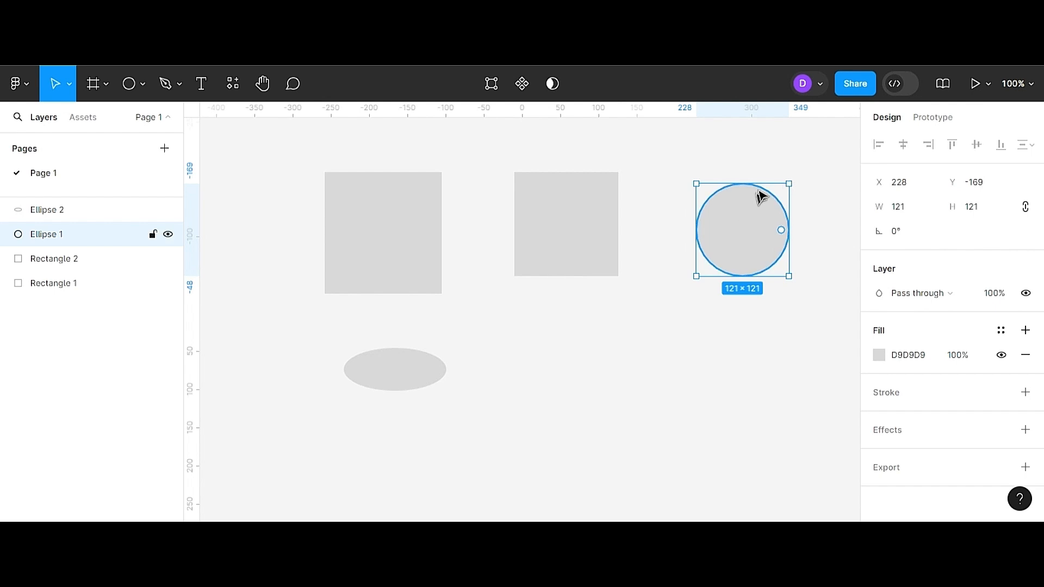
left_click_drag(791, 182, 738, 238)
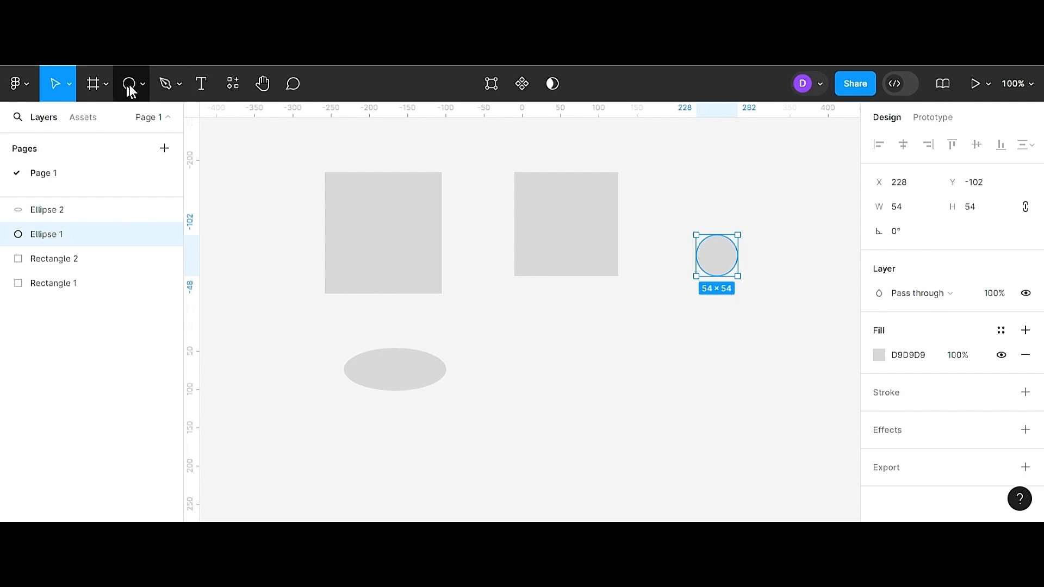
left_click(263, 85)
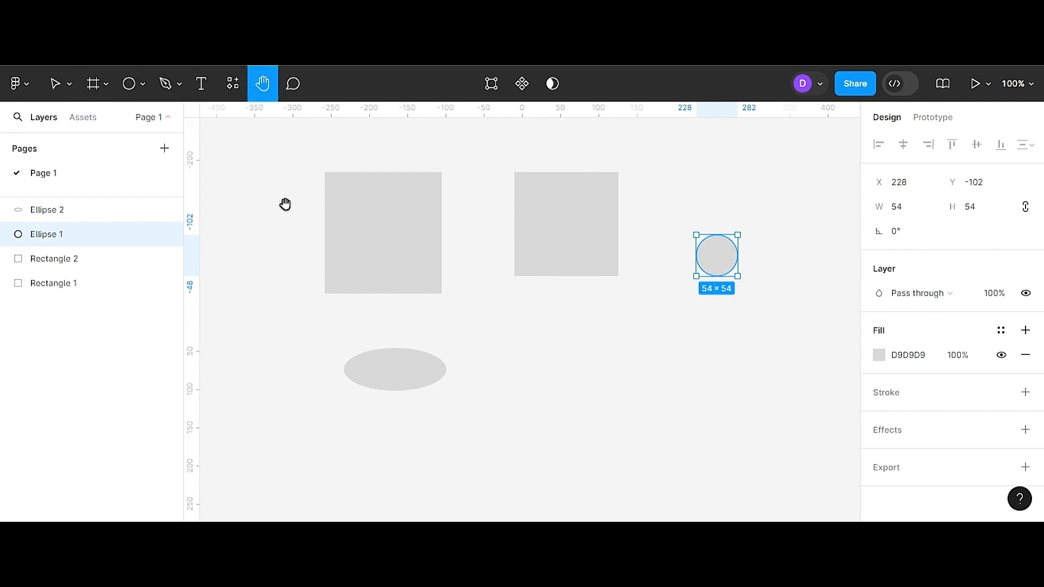
left_click_drag(285, 203, 310, 245)
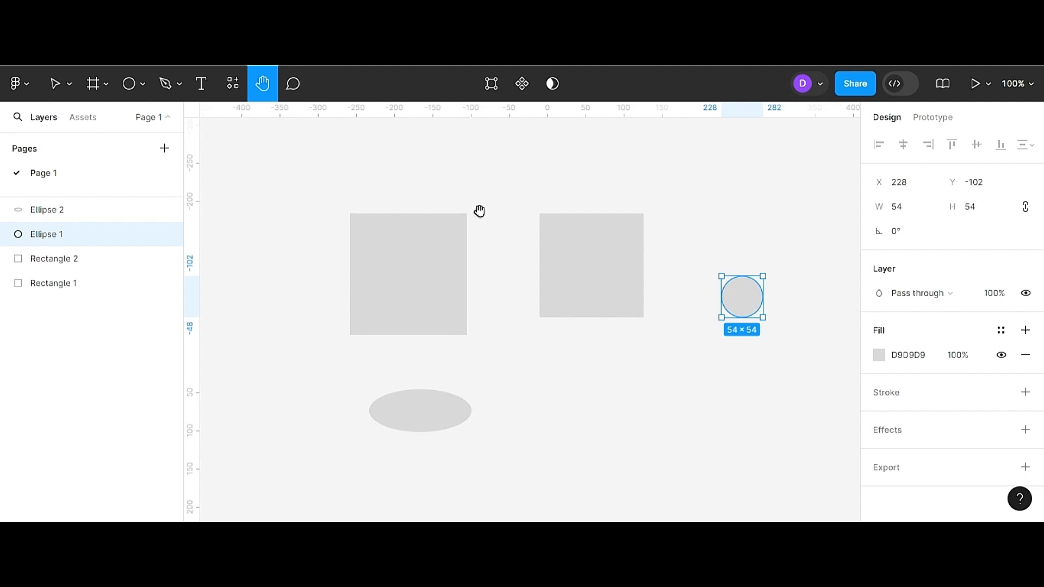
- Pan around the canvas with the Hand tool and view the shapes at 200%, 100% and 50% zoom
left_click_drag(478, 210, 493, 236)
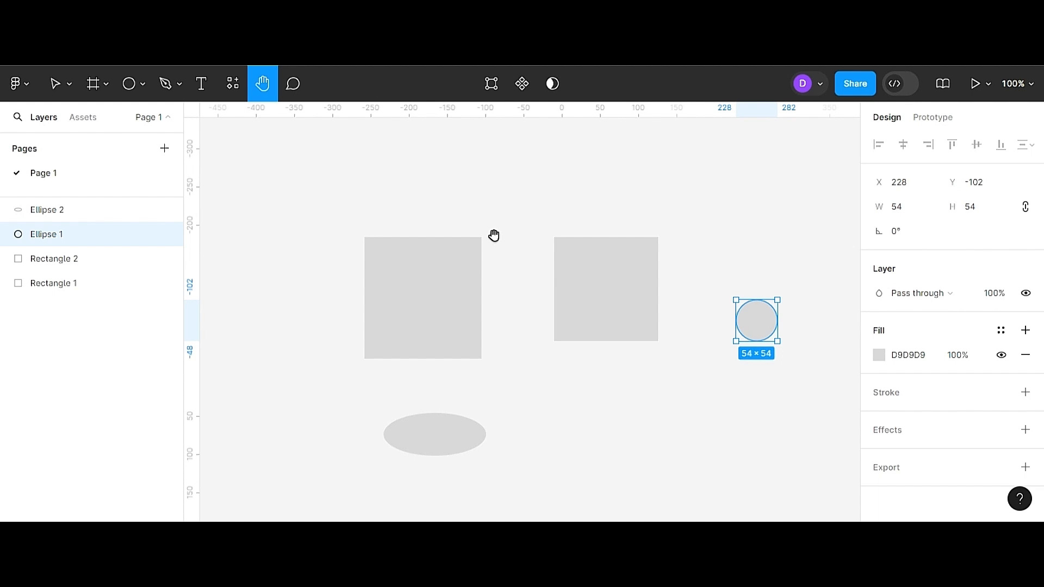
key("ctrl+plus")
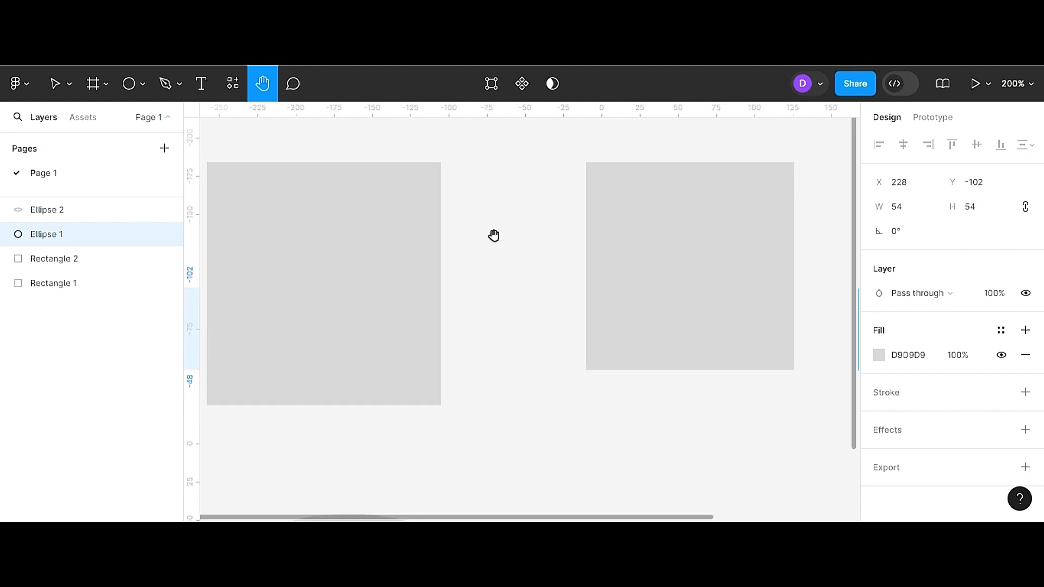
left_click_drag(378, 255, 653, 288)
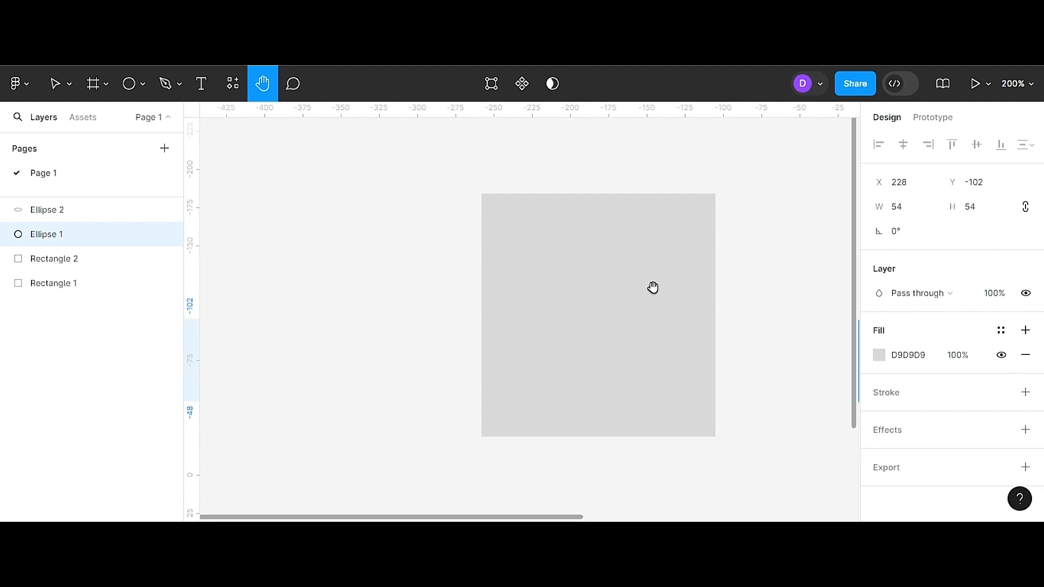
key("shift+0")
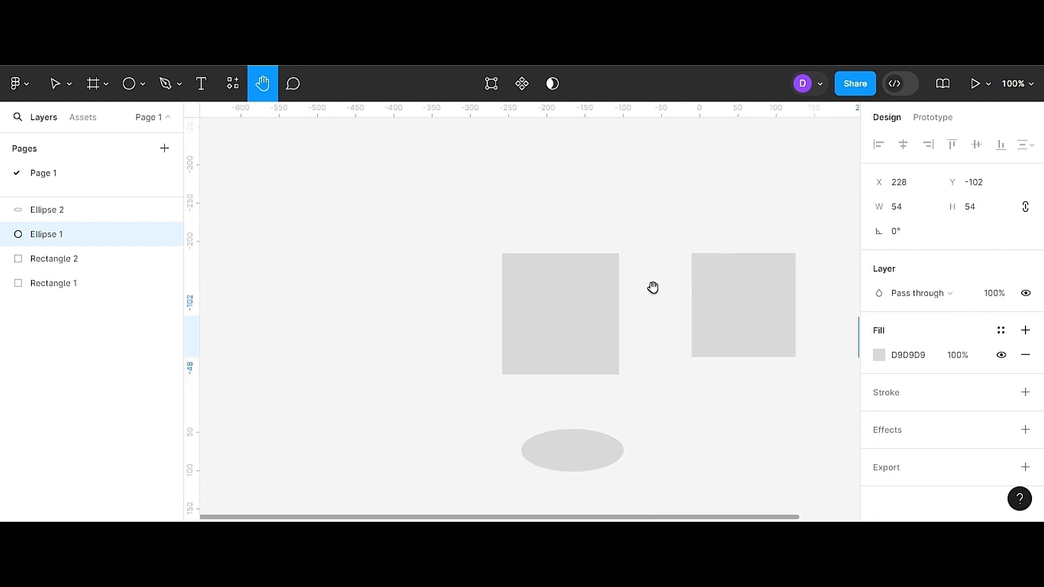
key("minus")
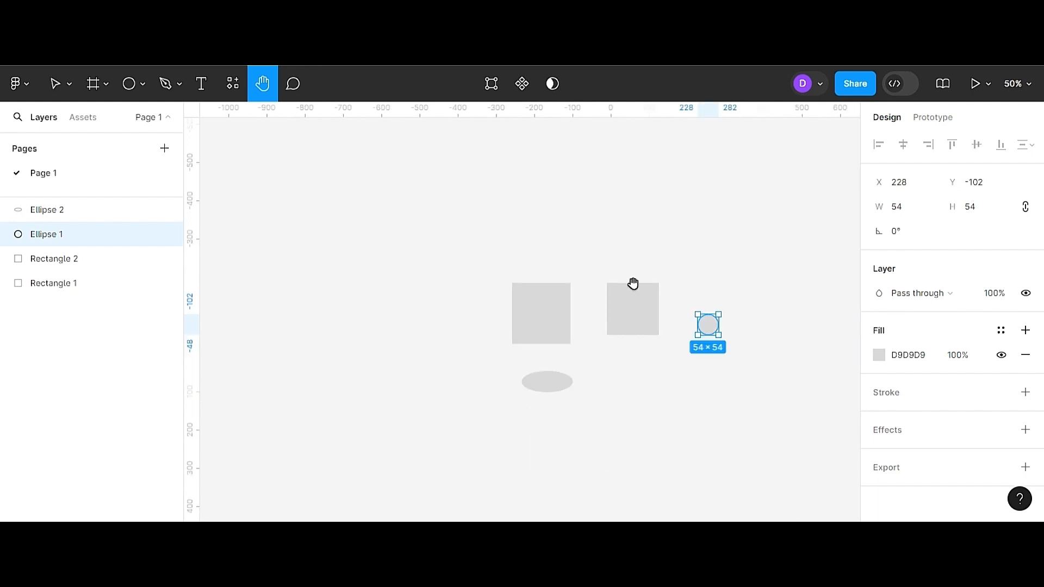
left_click_drag(598, 273, 542, 250)
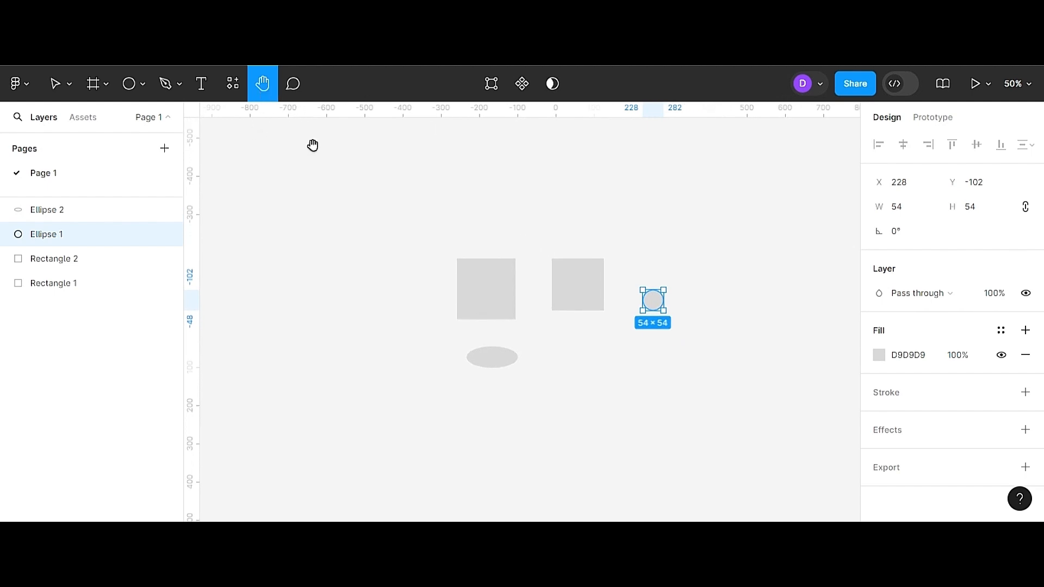
- Try stretching the first rectangle's right side to a width of about 203 with the Move tool, and undo the resizing
left_click(70, 84)
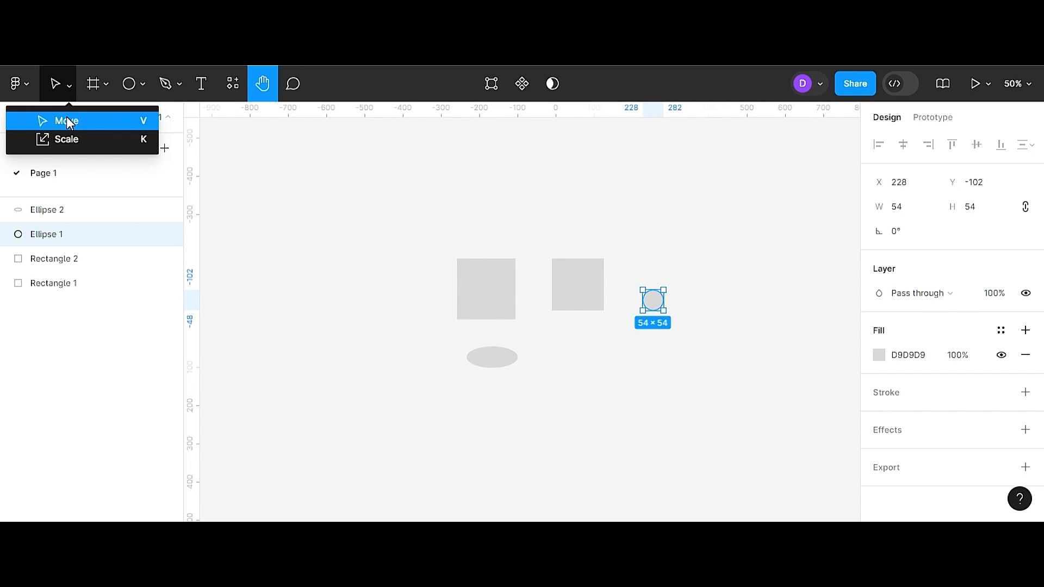
left_click(67, 121)
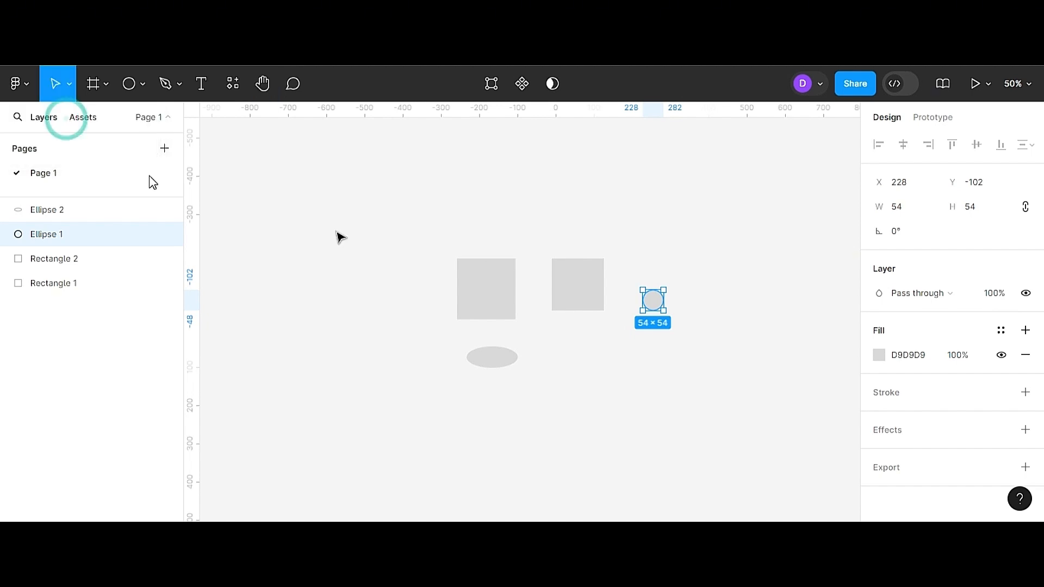
left_click(463, 217)
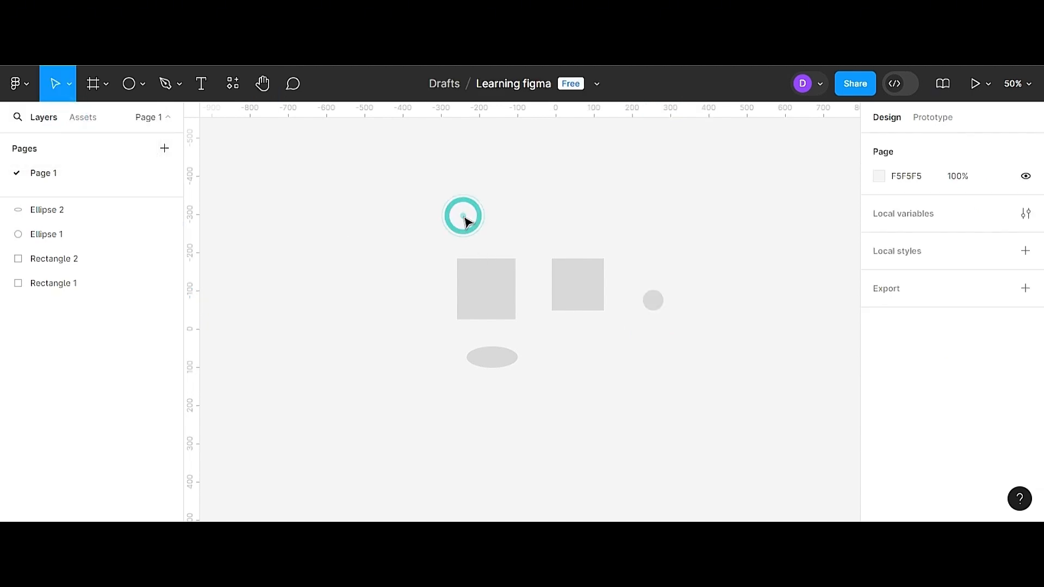
left_click(474, 288)
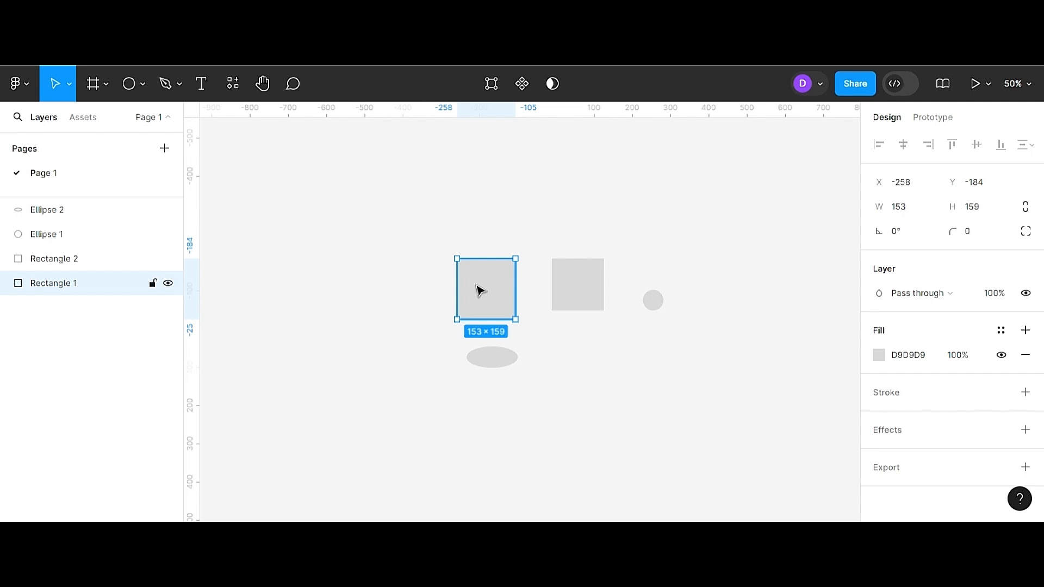
key("shift+0")
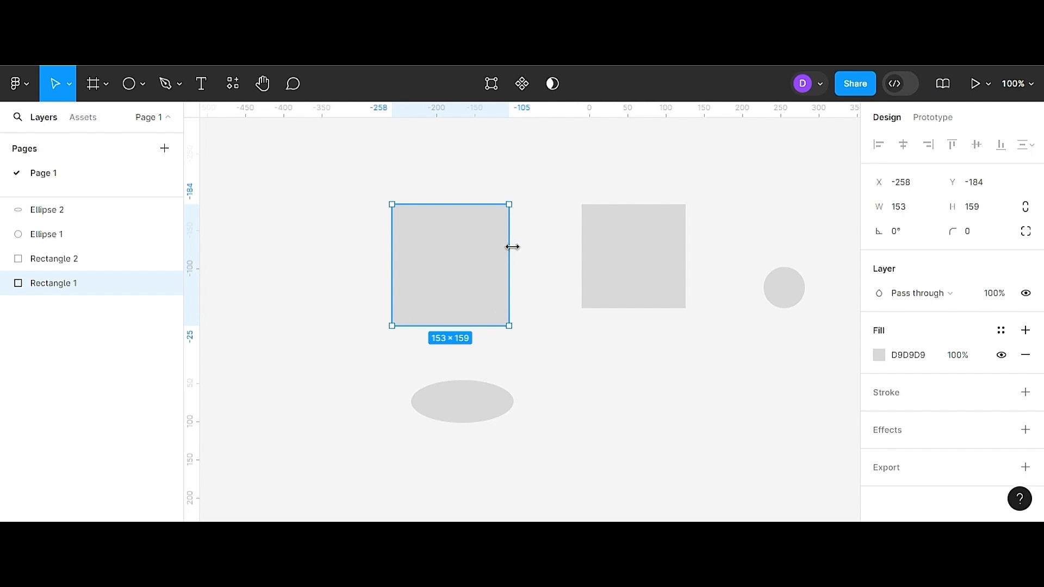
left_click_drag(512, 247, 547, 251)
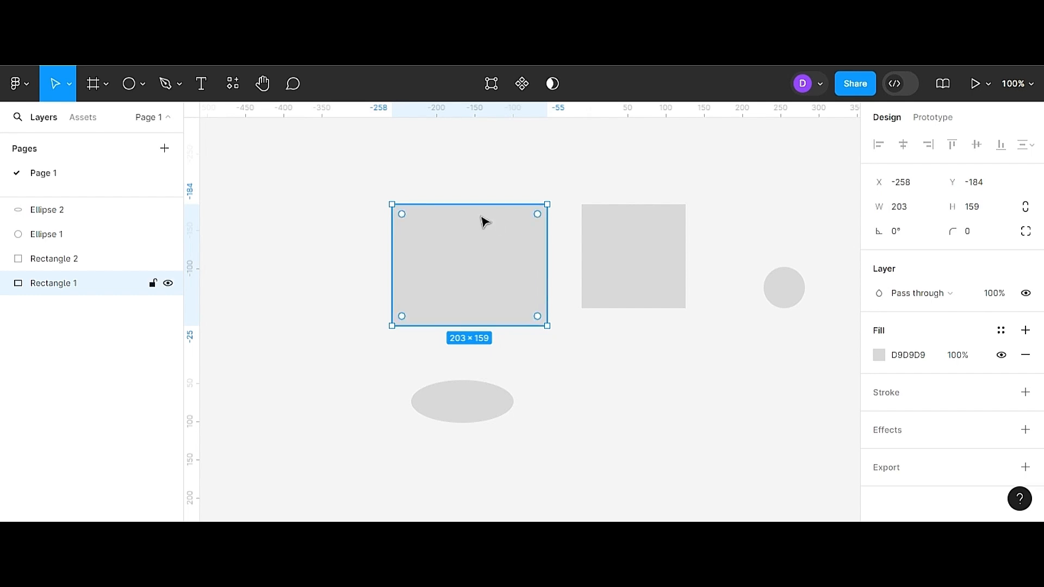
mouse_move(481, 201)
left_mouse_down()
mouse_move(475, 259)
mouse_move(479, 186)
left_mouse_up()
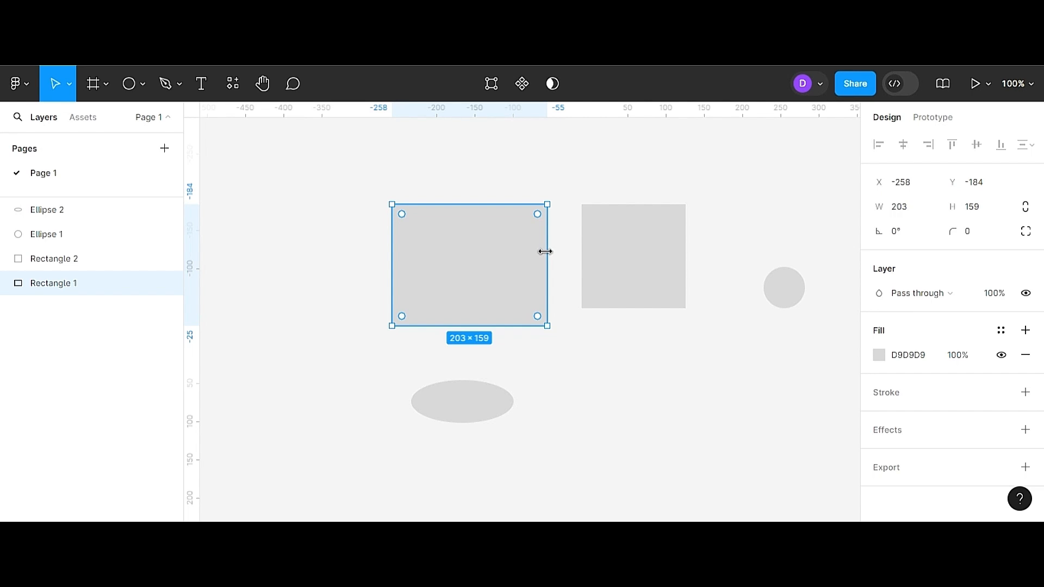
key("super+z")
key("super+z")
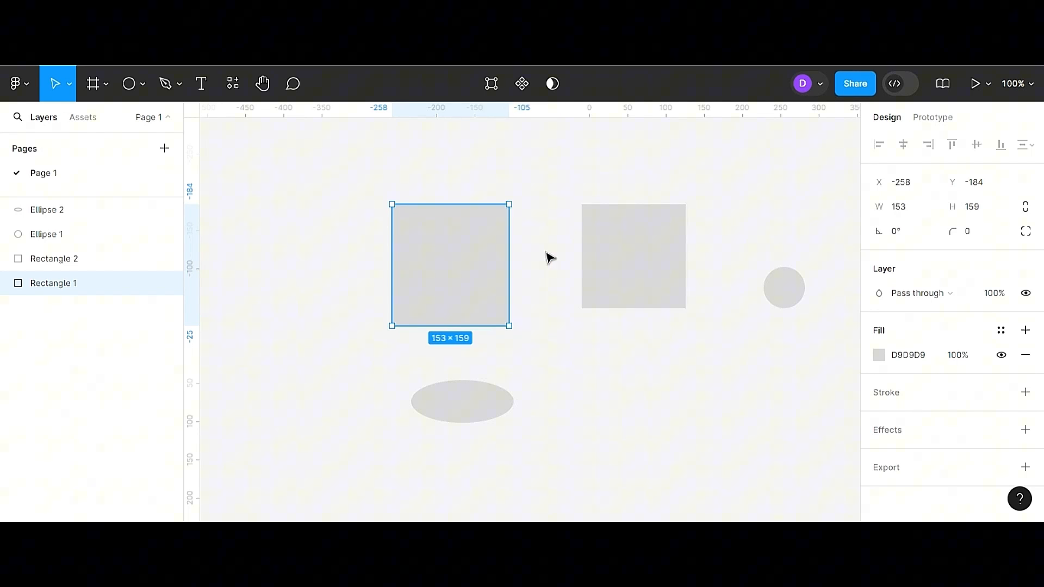
- Scale the first rectangle down proportionally from its right side to about 112 × 116 with the Scale tool, and return to the Move tool
left_click(69, 84)
left_click(66, 140)
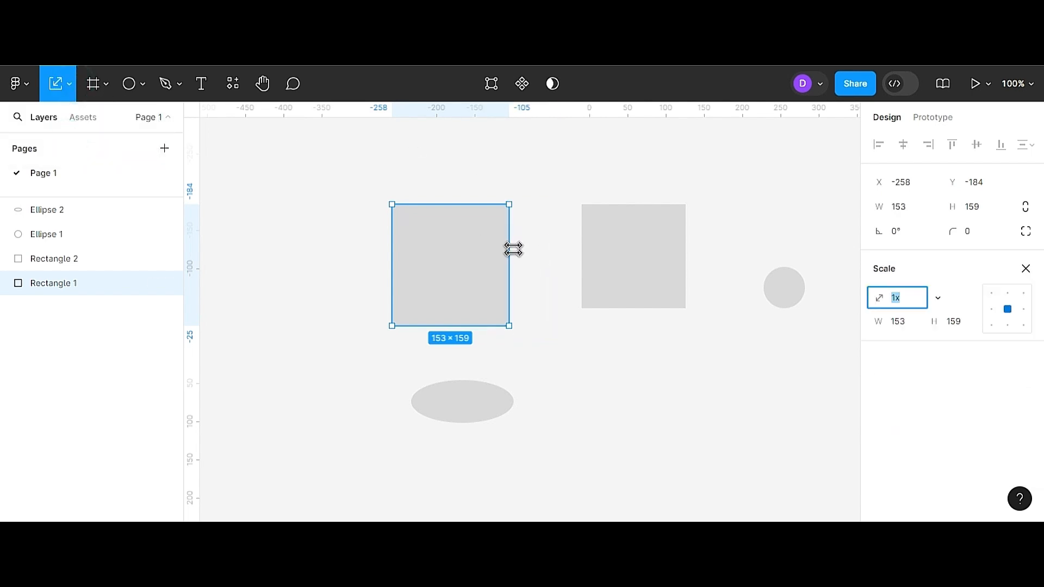
left_click_drag(510, 255, 477, 277)
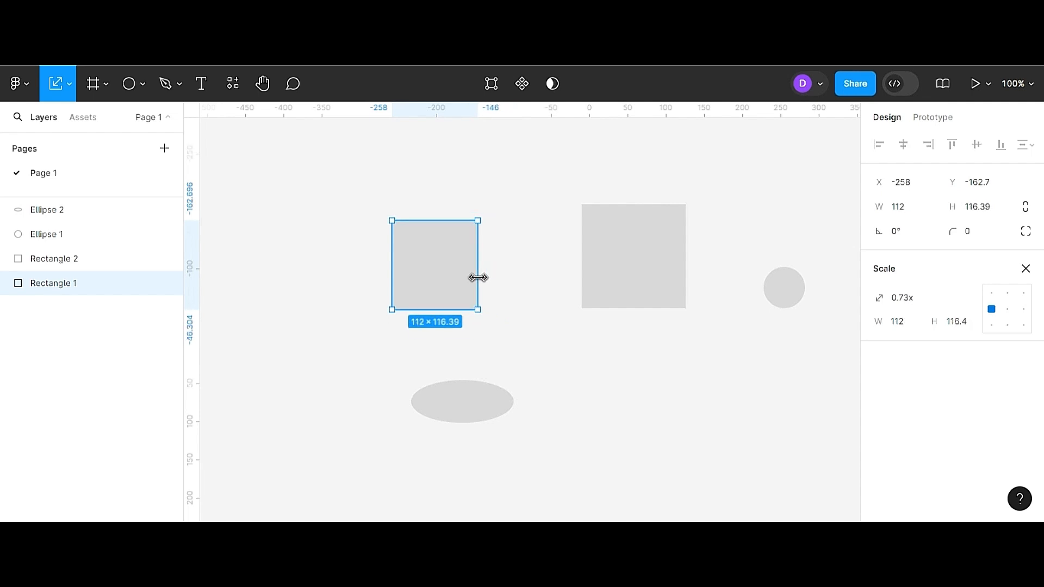
left_click(67, 83)
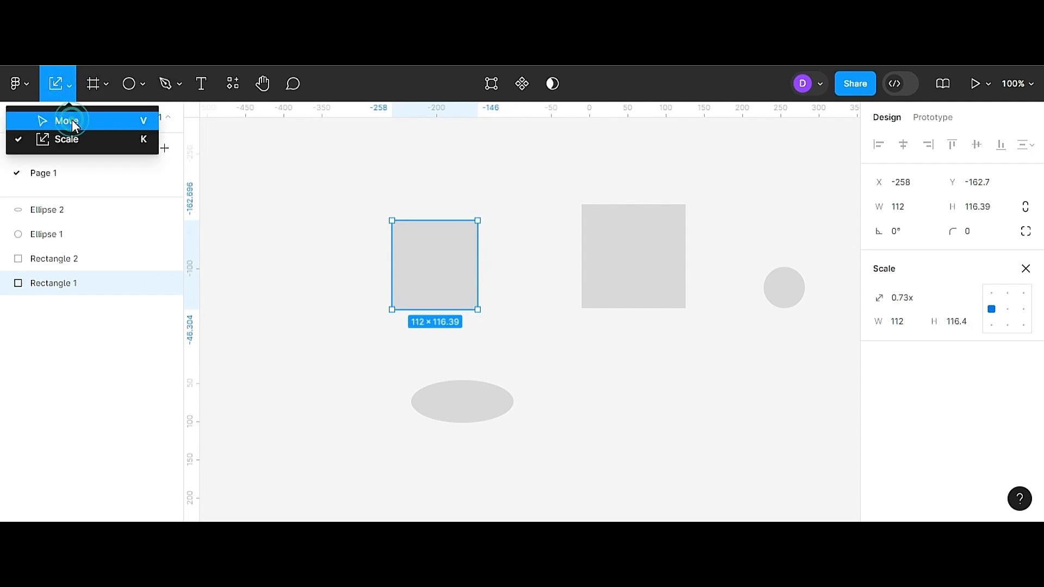
left_click(71, 120)
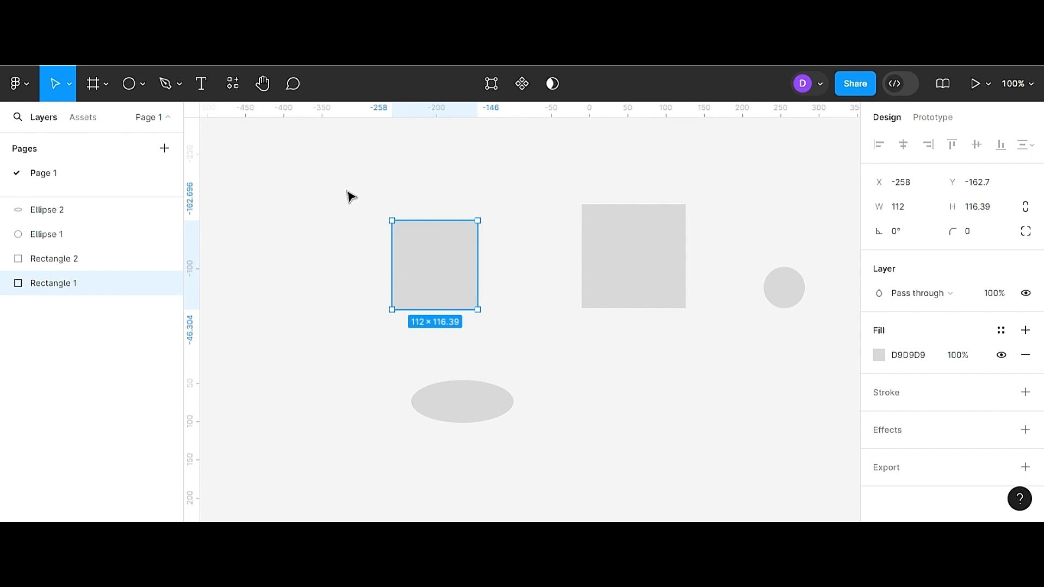
left_click(68, 86)
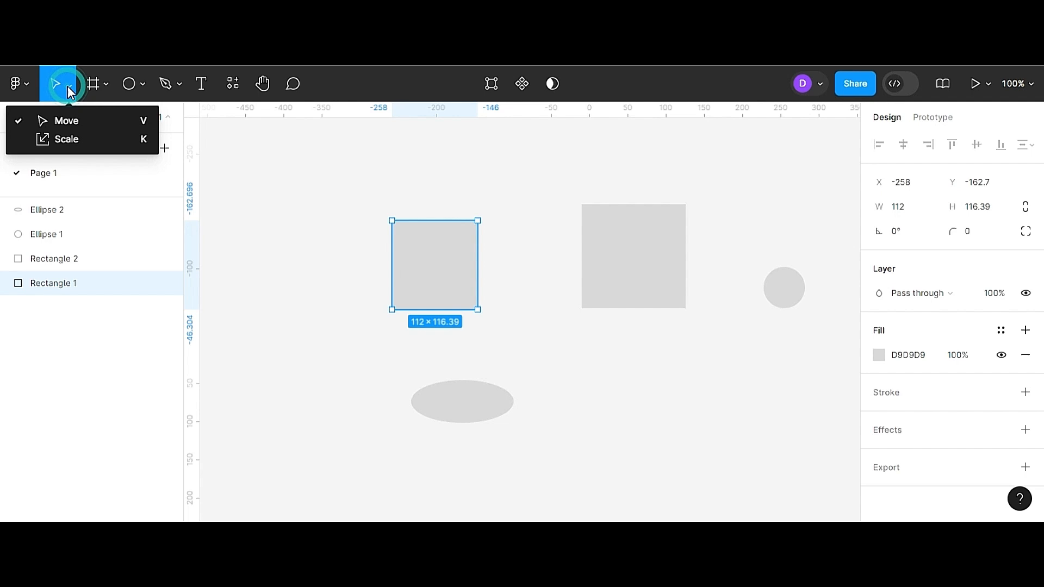
left_click(64, 120)
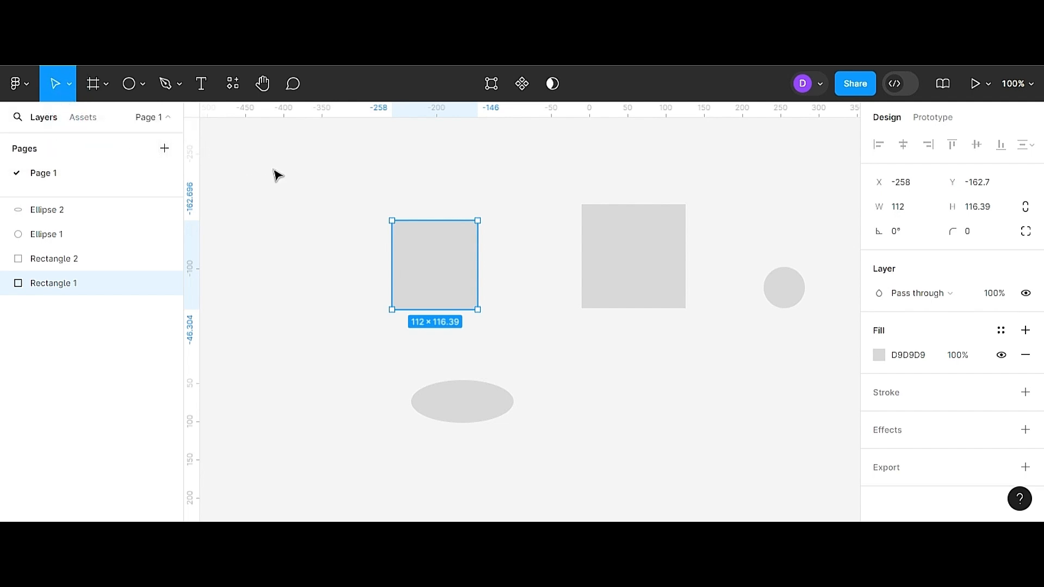
- Set the first rectangle's width to 170 without changing its height
left_click(262, 86)
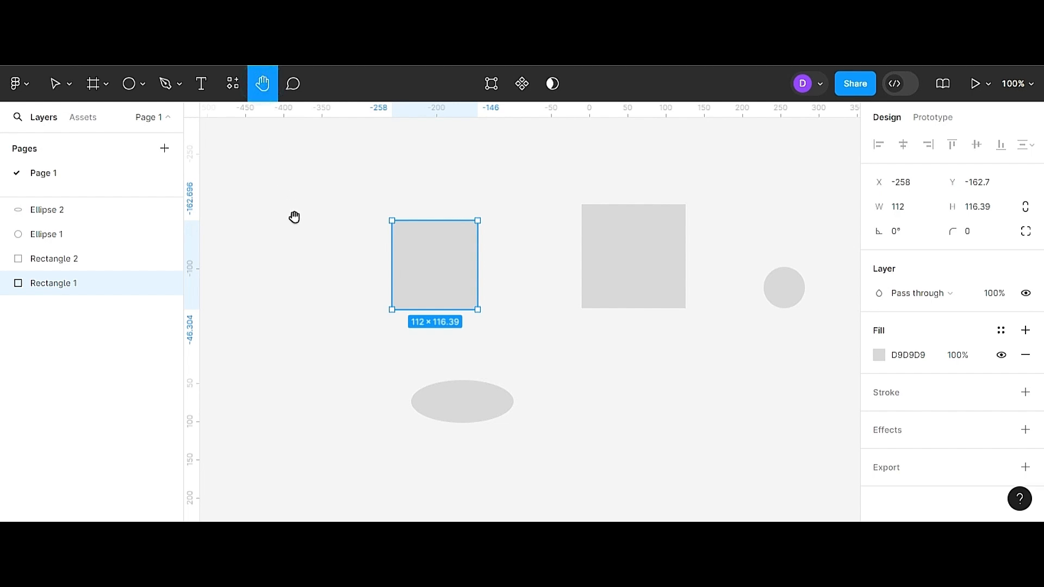
left_click_drag(303, 230, 367, 236)
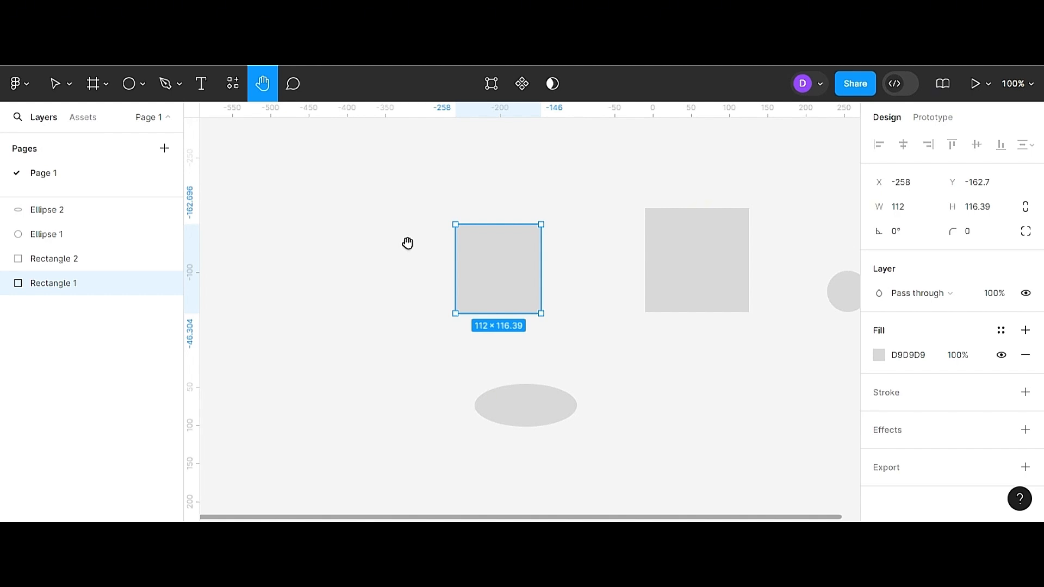
left_click(67, 83)
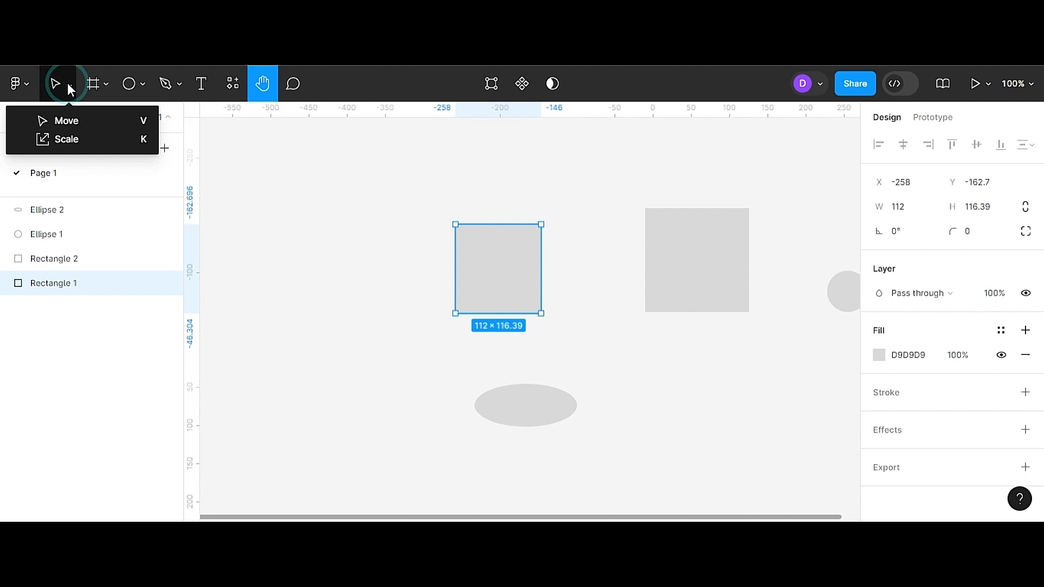
left_click(66, 120)
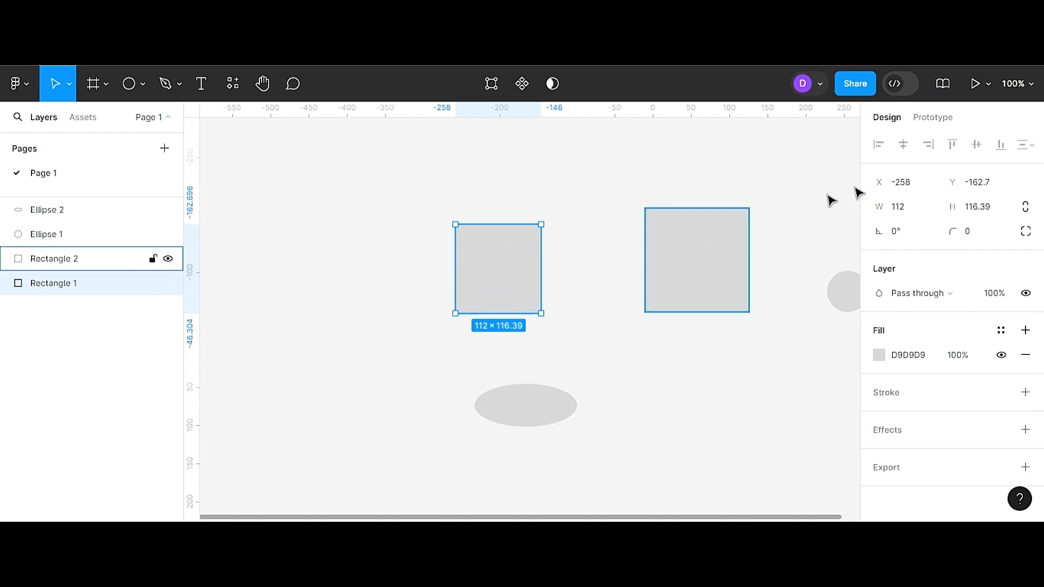
left_click(905, 209)
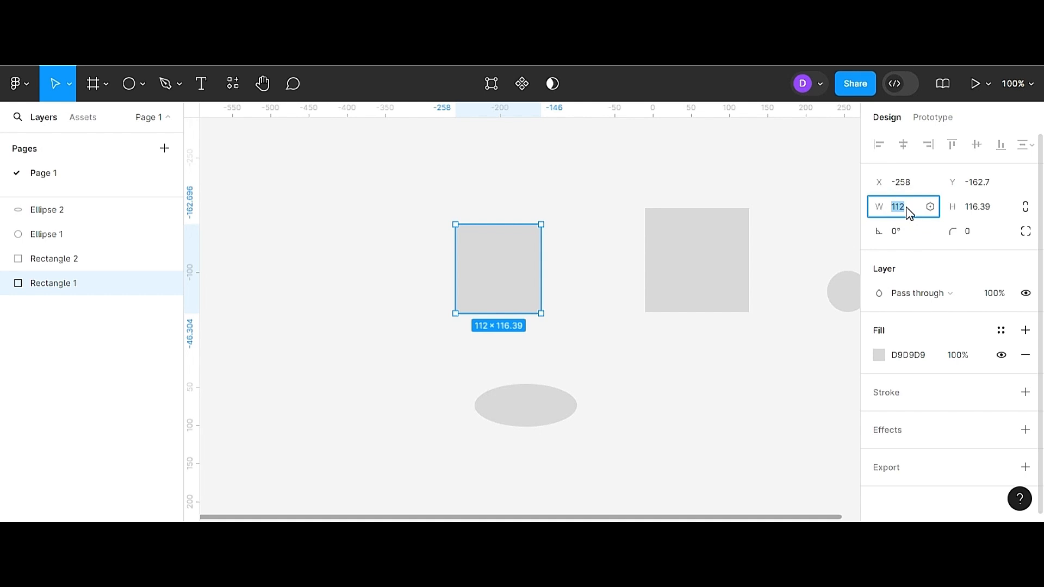
type("170")
key("Return")
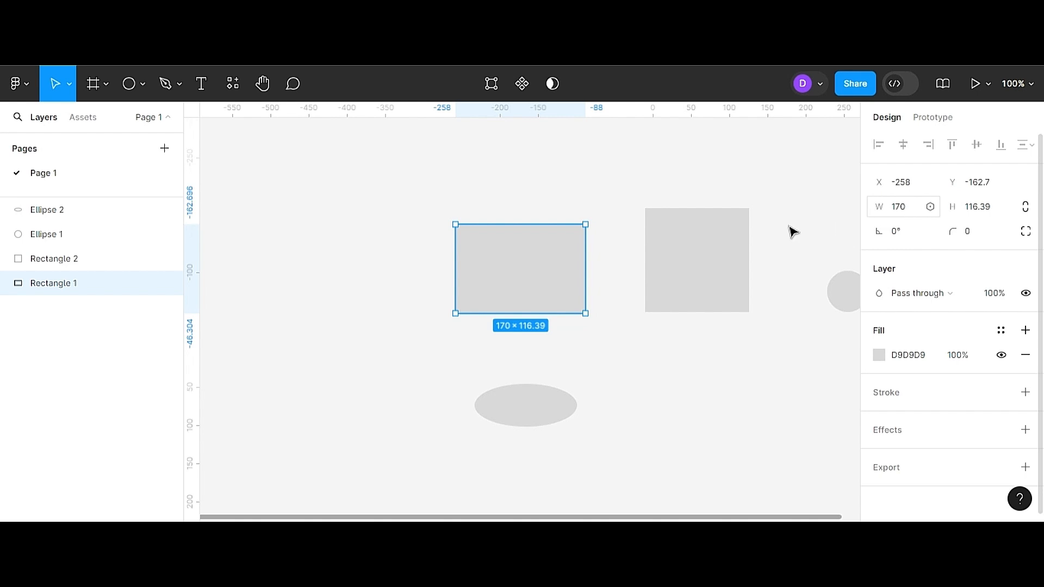
- Set the first rectangle's height to 170 to make it a square
left_click(405, 284)
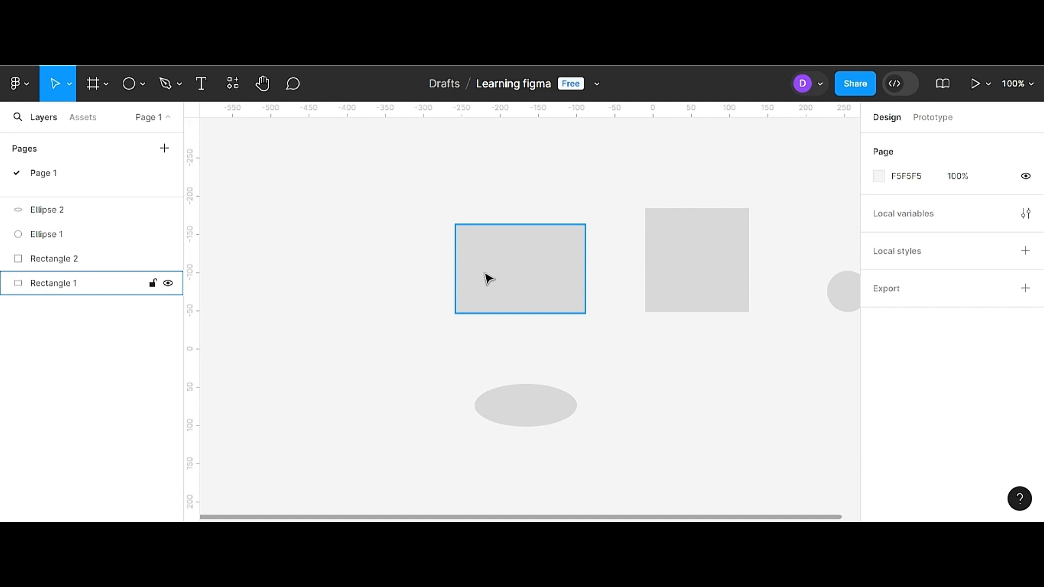
left_click(487, 278)
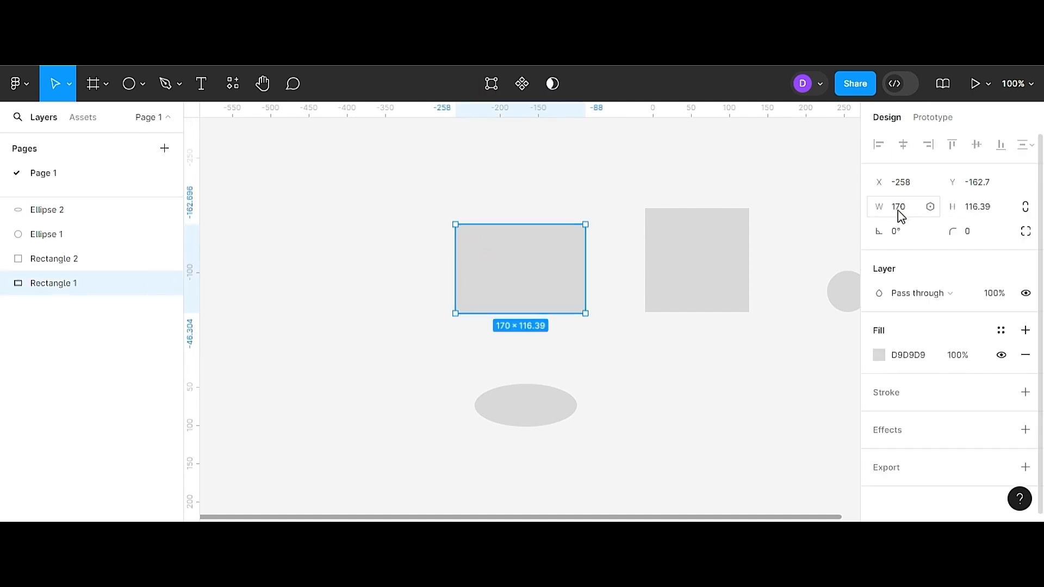
left_click(974, 209)
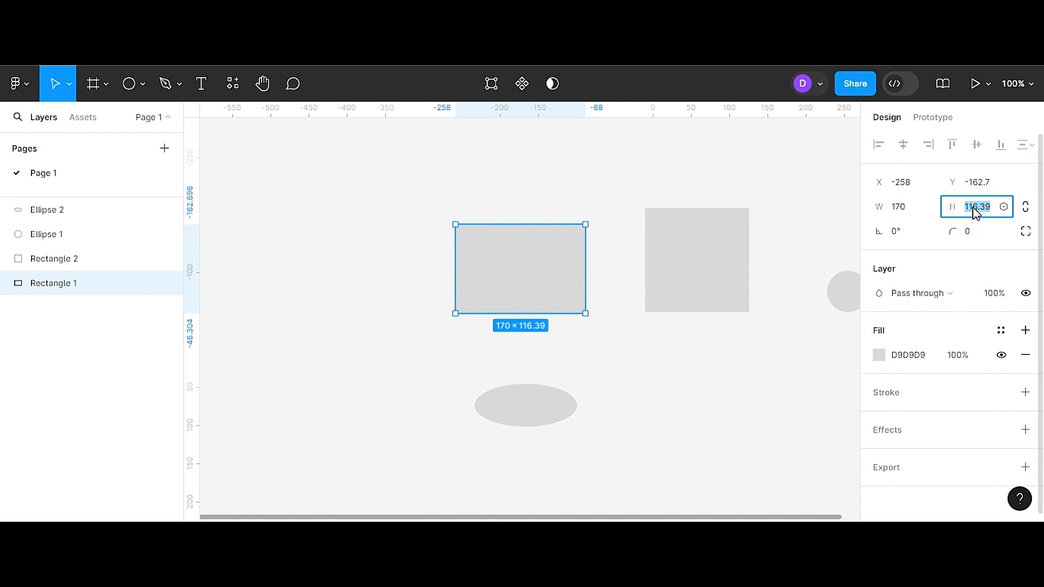
type("170")
key("Return")
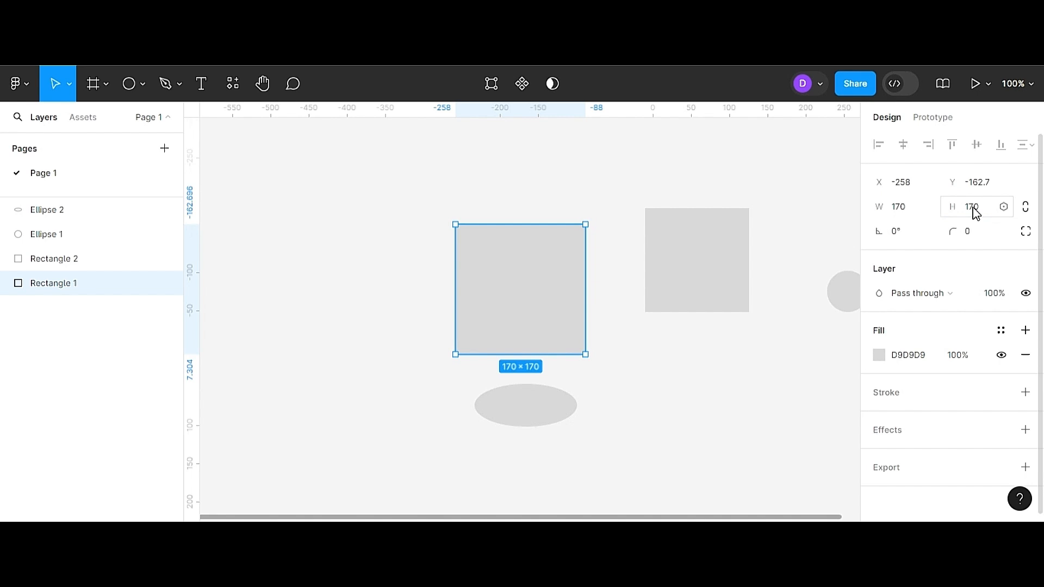
- Move the 170 × 170 square up and left to about X -318, Y -228, rotate it 45° and deselect it
left_click(372, 302)
left_click_drag(490, 282, 450, 243)
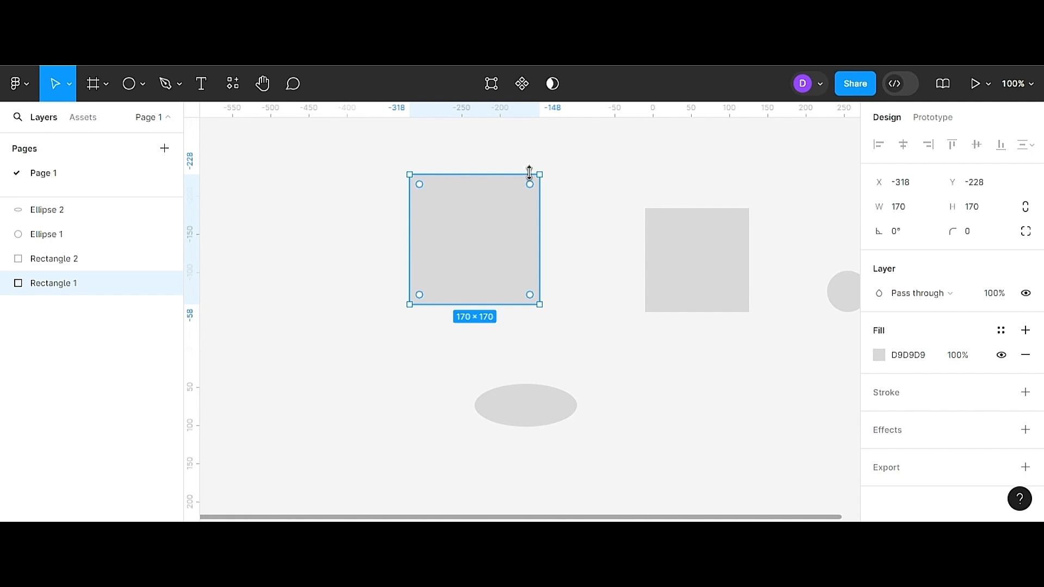
left_click(898, 232)
type("45")
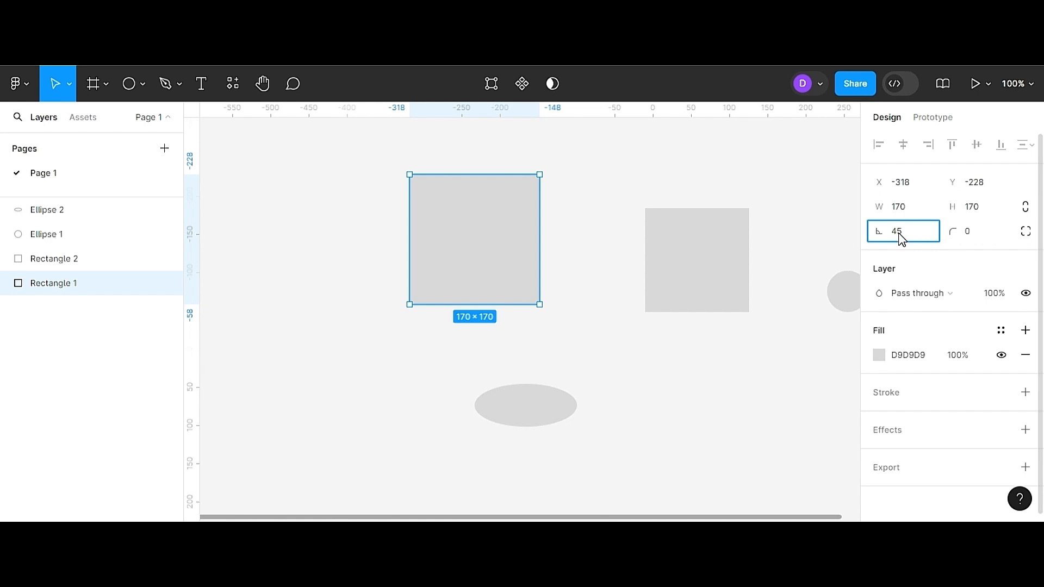
key("Return")
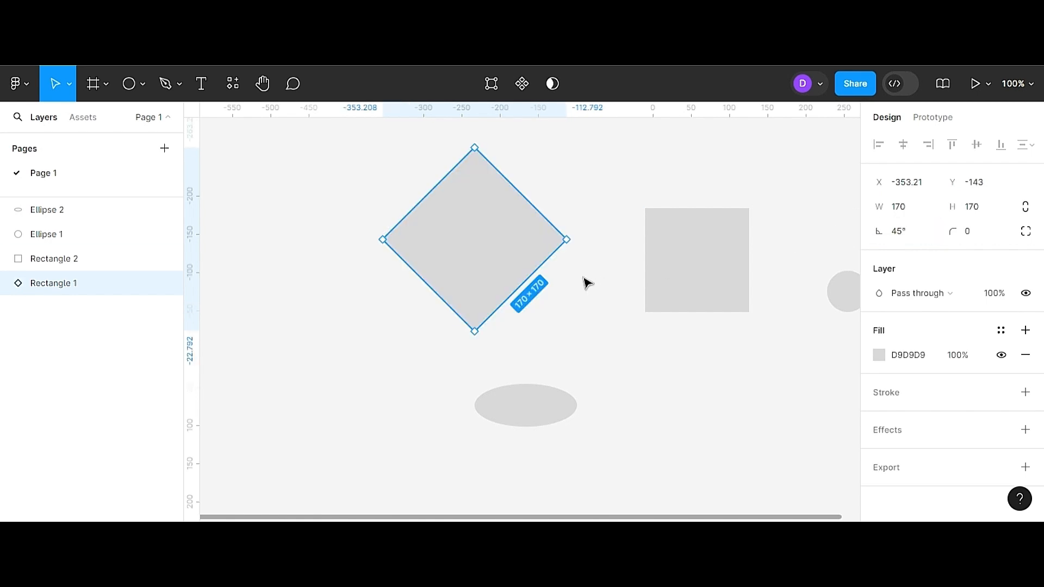
left_click(571, 314)
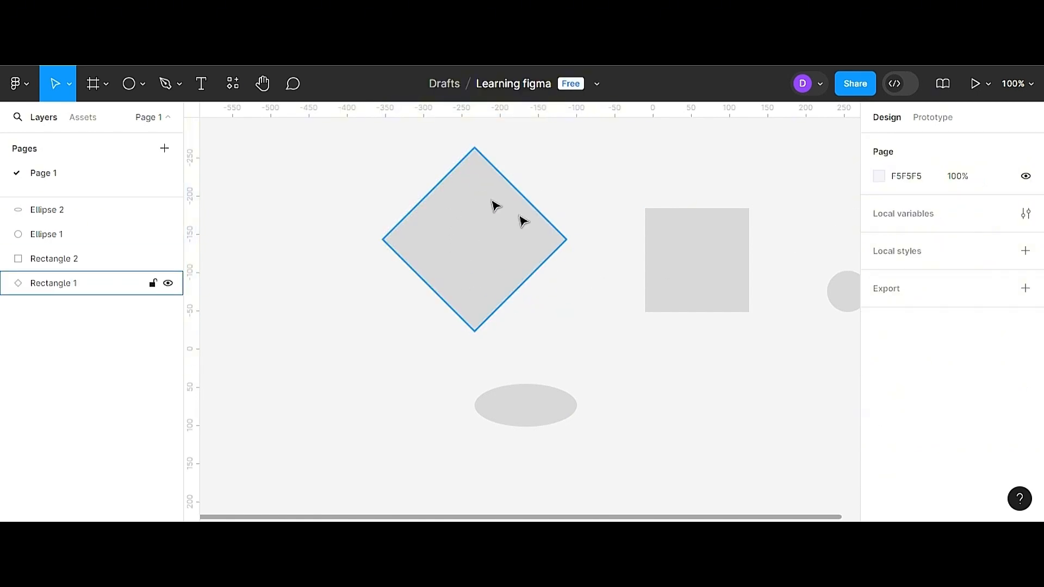
left_click(546, 324)
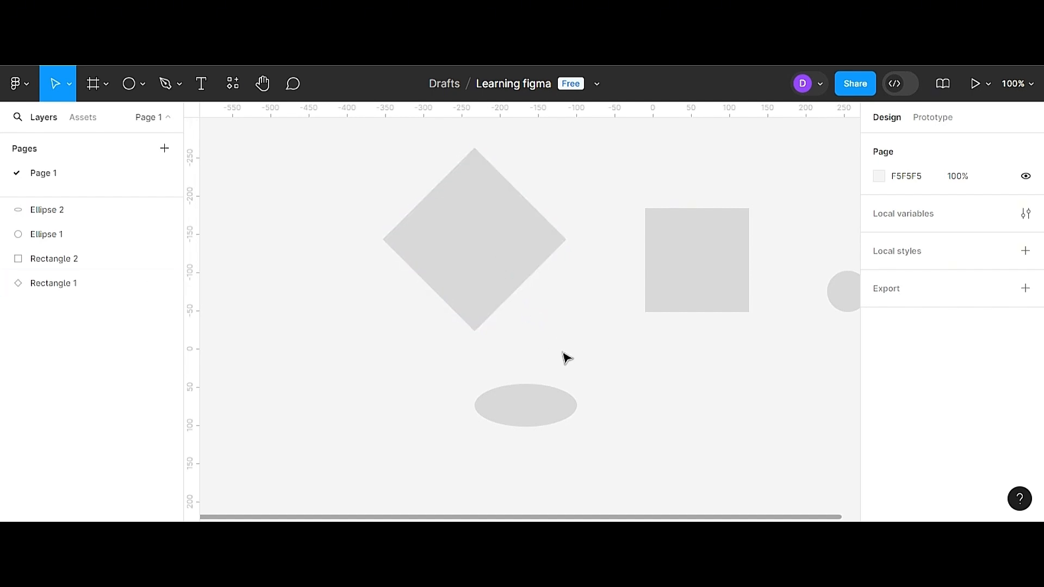
- Undo the first rectangle's 45° rotation and leave the square deselected
key("Tab")
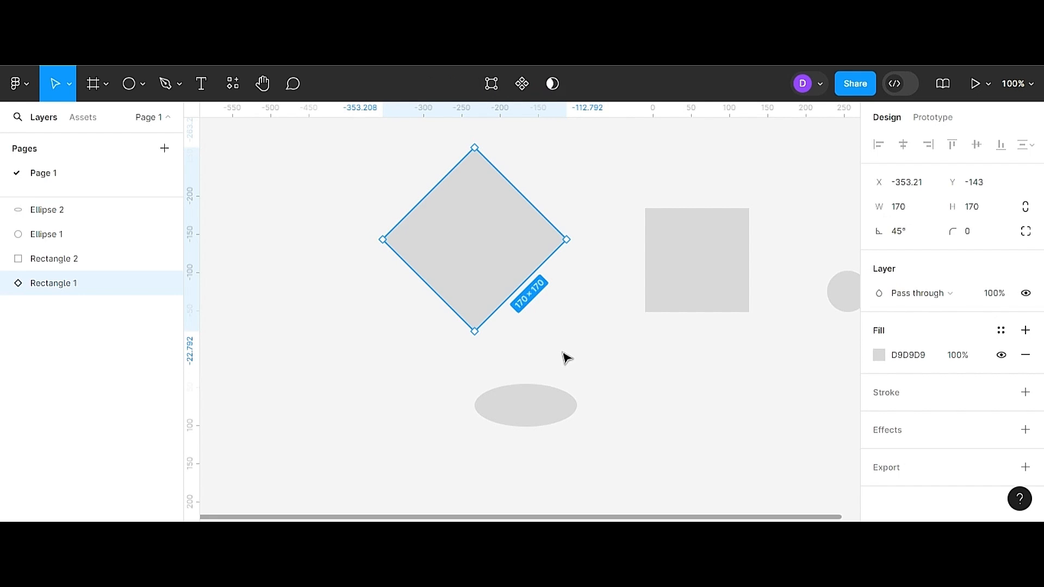
key("ctrl+z")
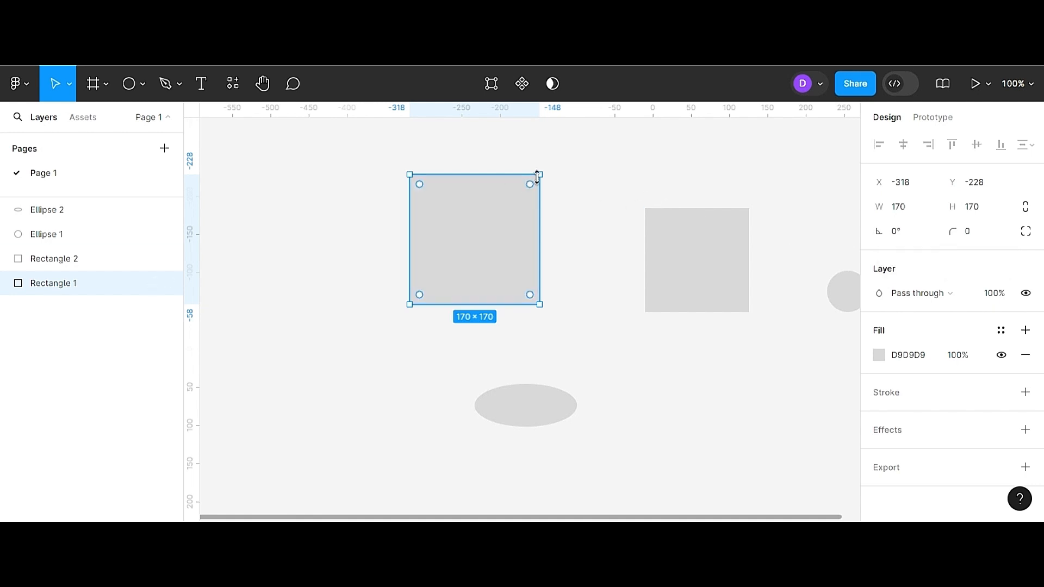
left_click(571, 248)
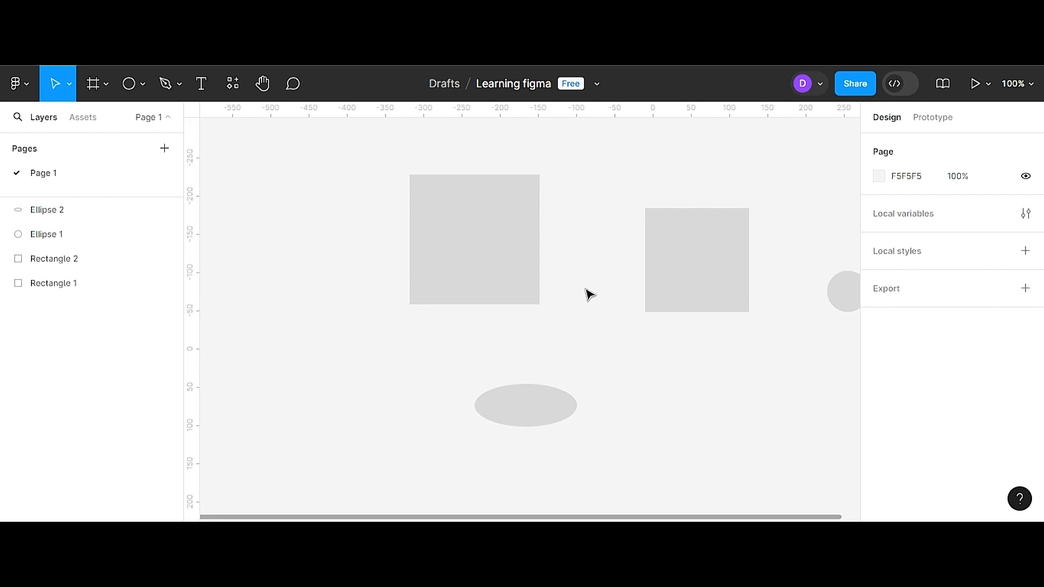
- Select the 170 × 170 square at 200% zoom, round its corners with a radius of 10 and deselect it
key("plus")
scroll(586, 292, "up", 4)
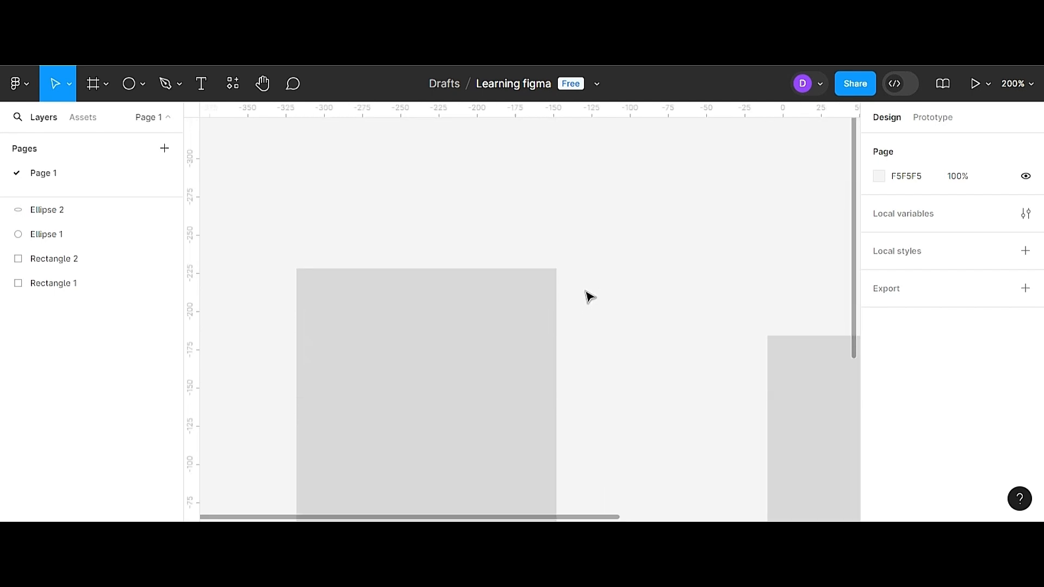
scroll(586, 296, "down", 3)
left_click(360, 218)
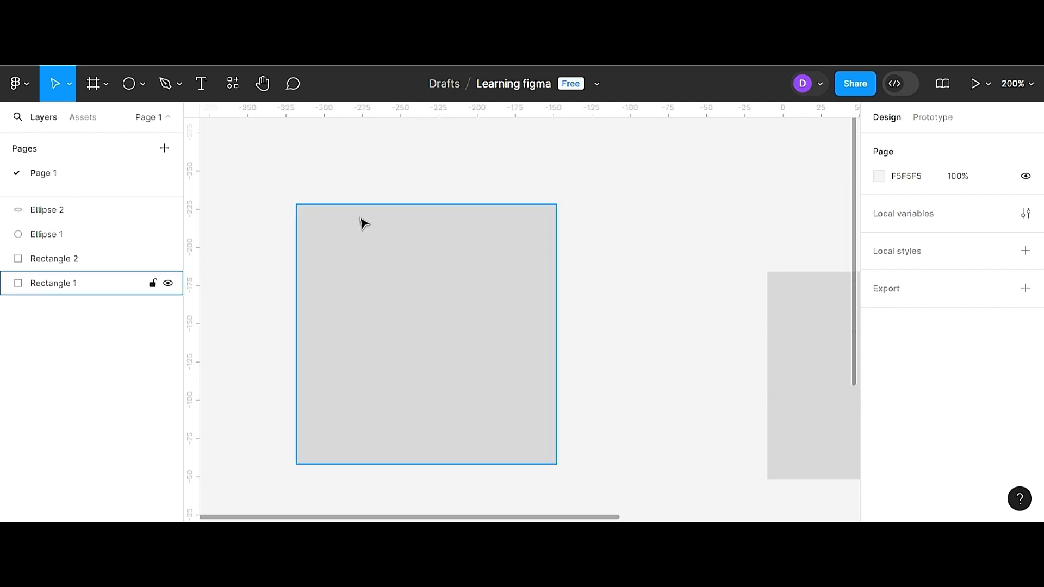
left_click(376, 477)
left_click(480, 271)
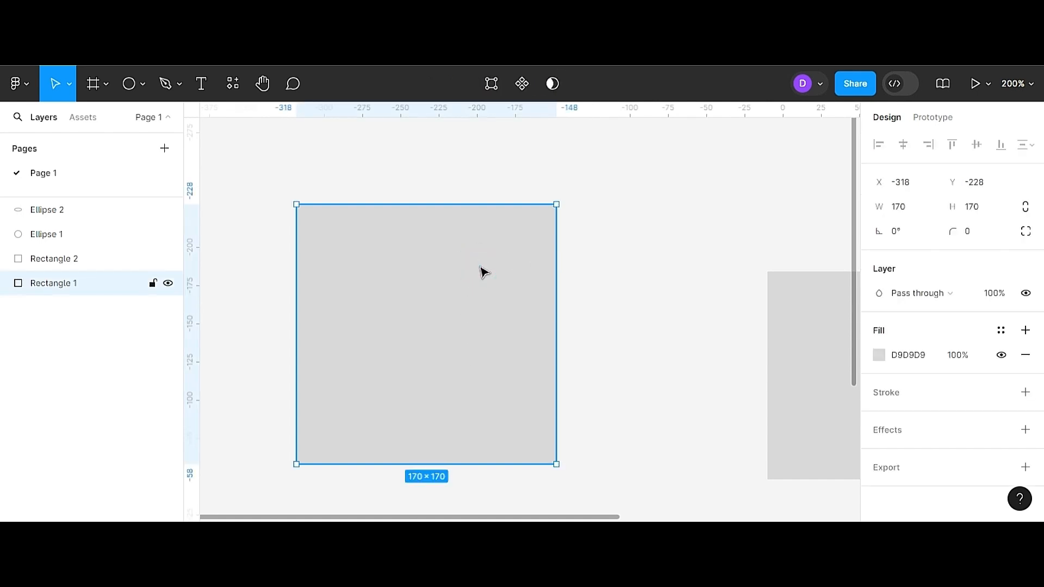
left_click(967, 233)
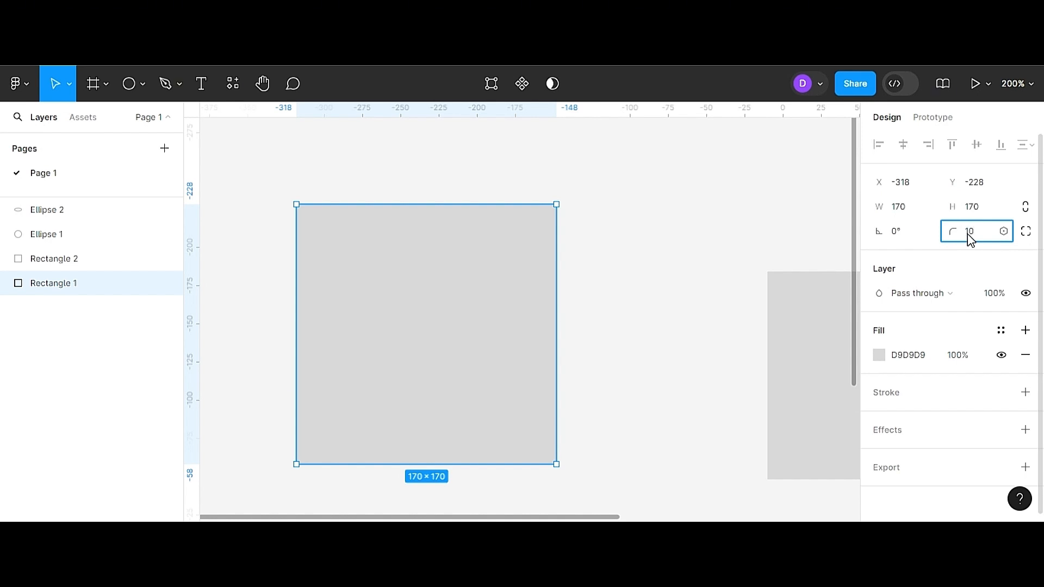
key("Return")
left_click(638, 284)
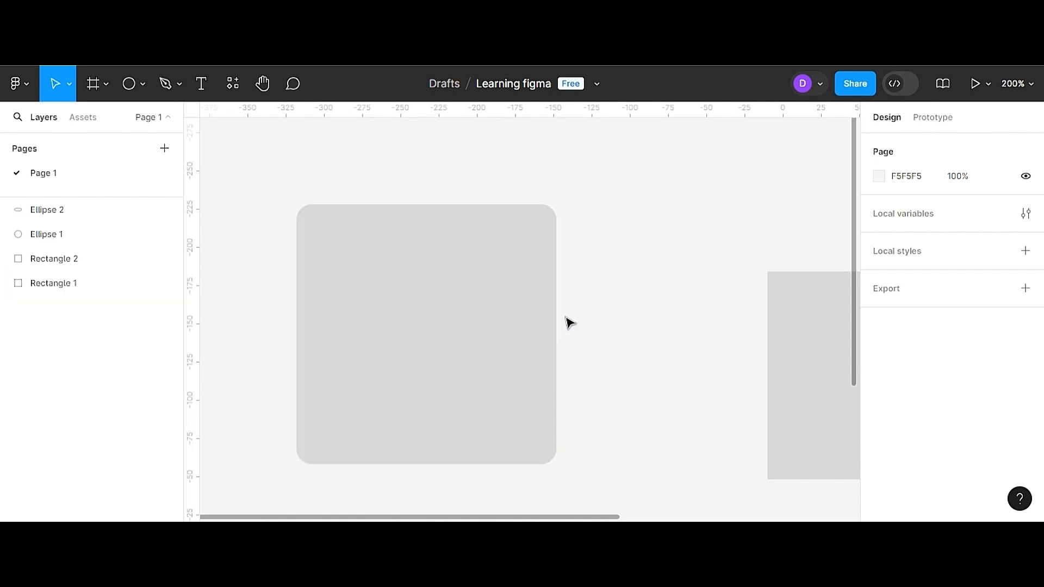
- Increase the square's corner radius interactively to 15 and deselect it
left_click(448, 259)
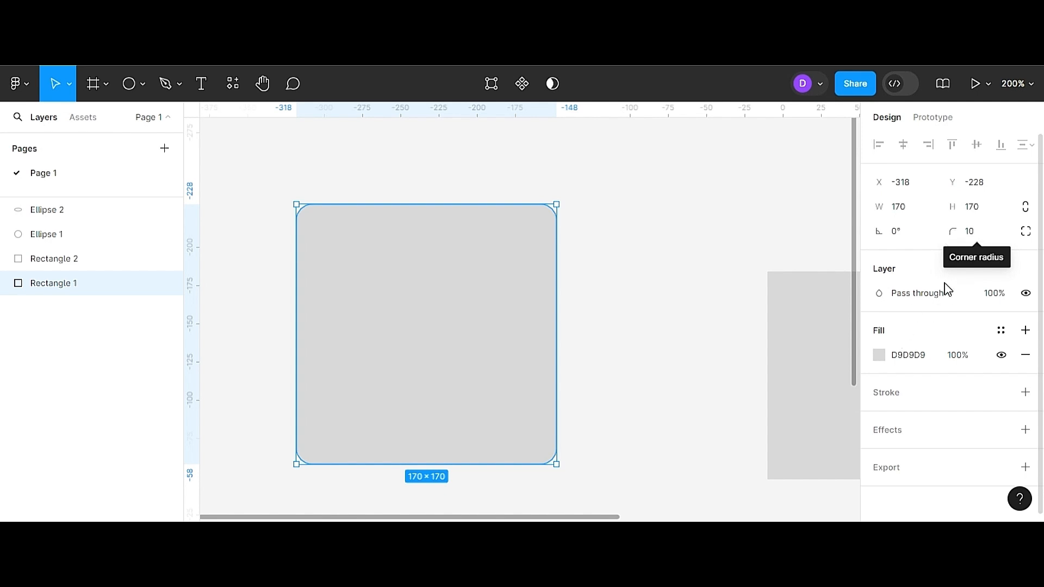
left_click(955, 231)
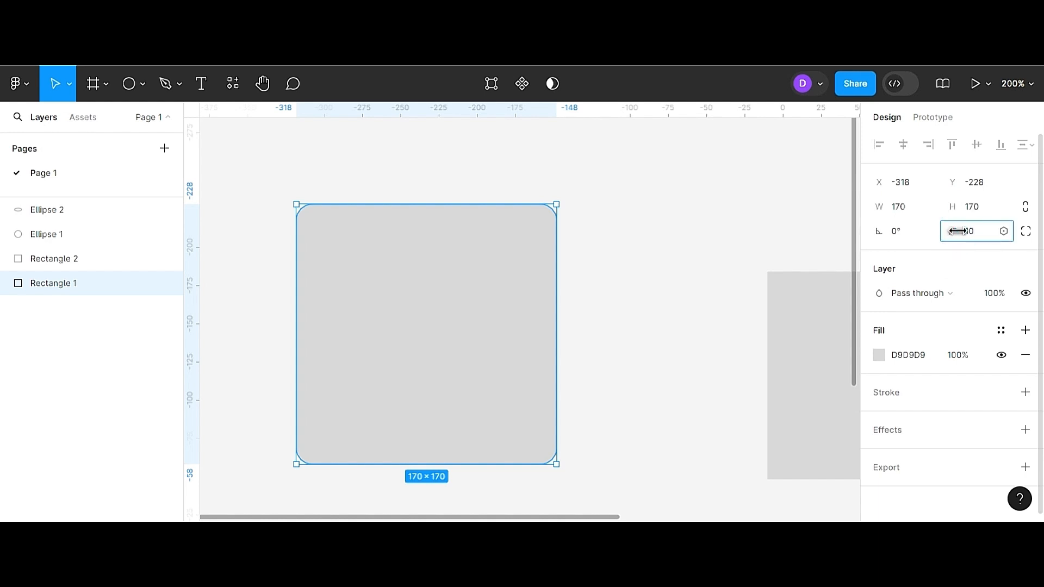
left_click_drag(957, 231, 1038, 231)
left_click(629, 264)
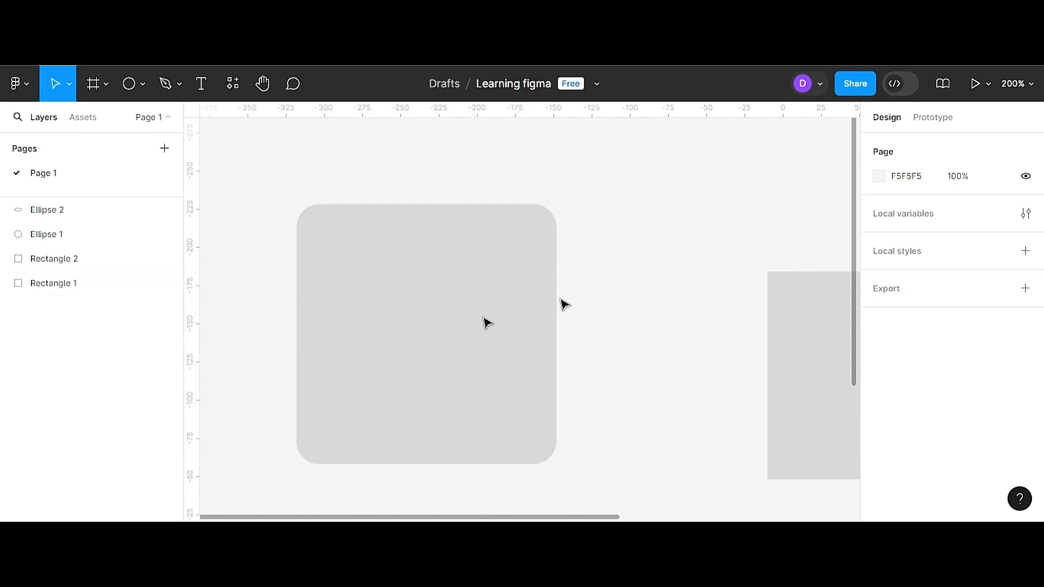
- Set the square's corner radius to exactly 20 and deselect it
left_click(531, 303)
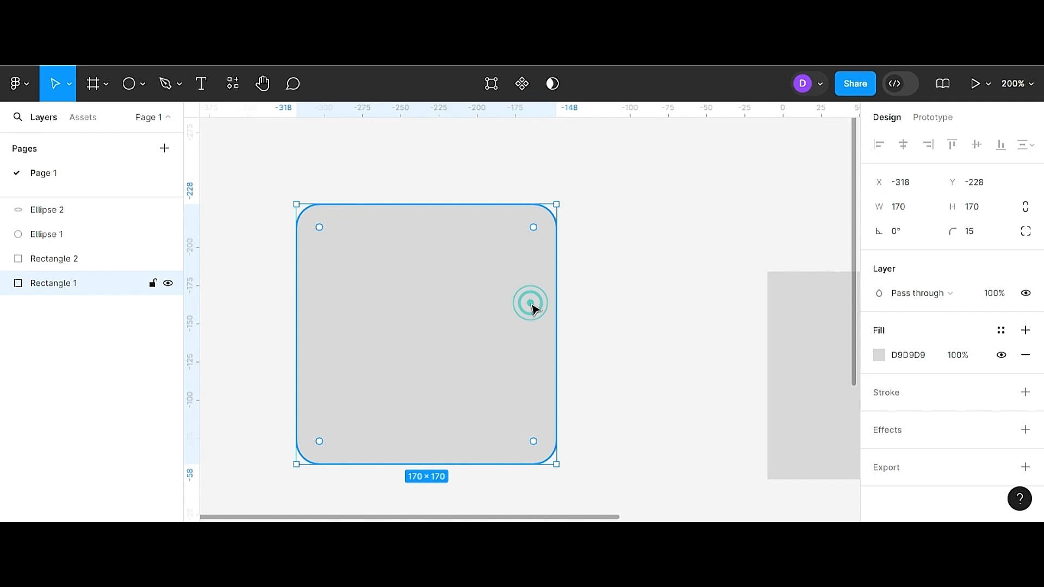
left_click(976, 233)
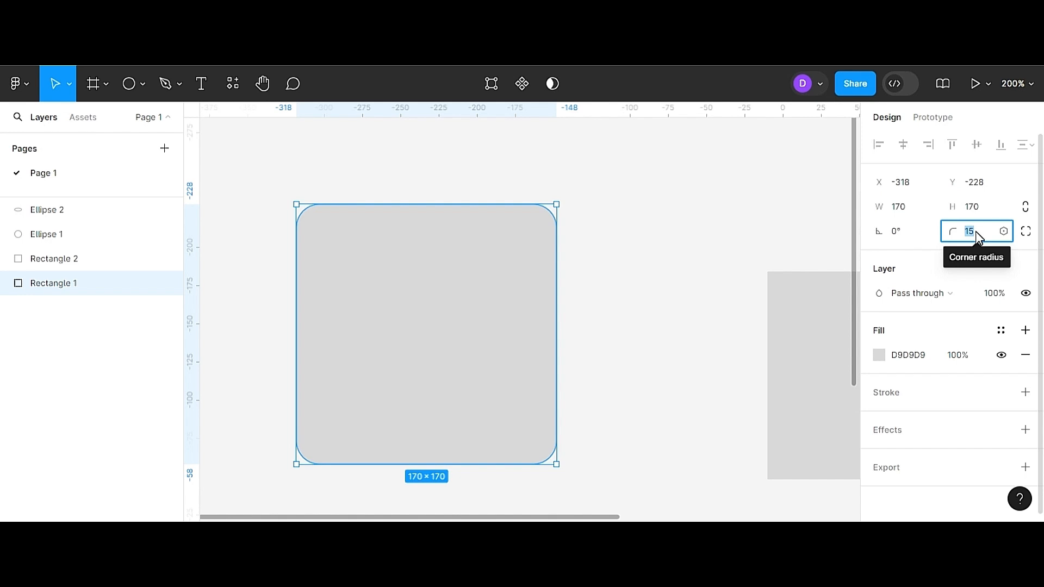
type("20")
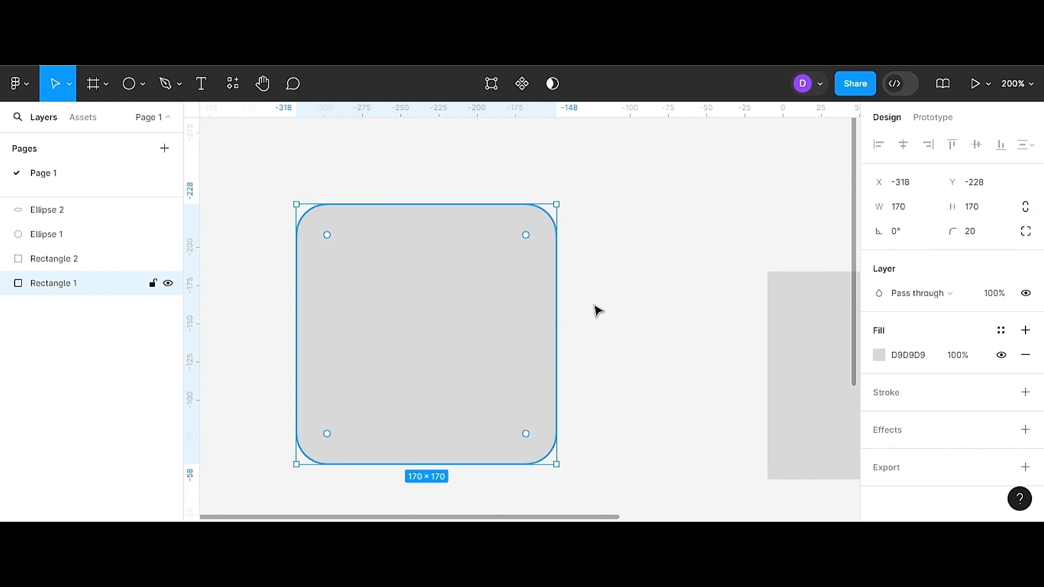
left_click(623, 285)
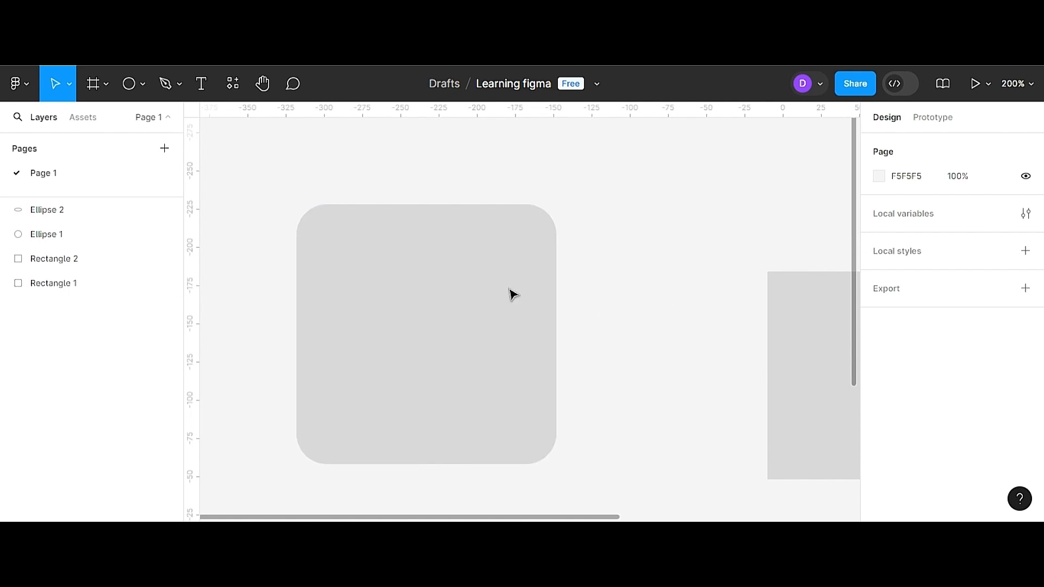
- Give the rounded square a solid red fill, picking a darker shade of about A63131 while keeping the red hue
left_click(461, 296)
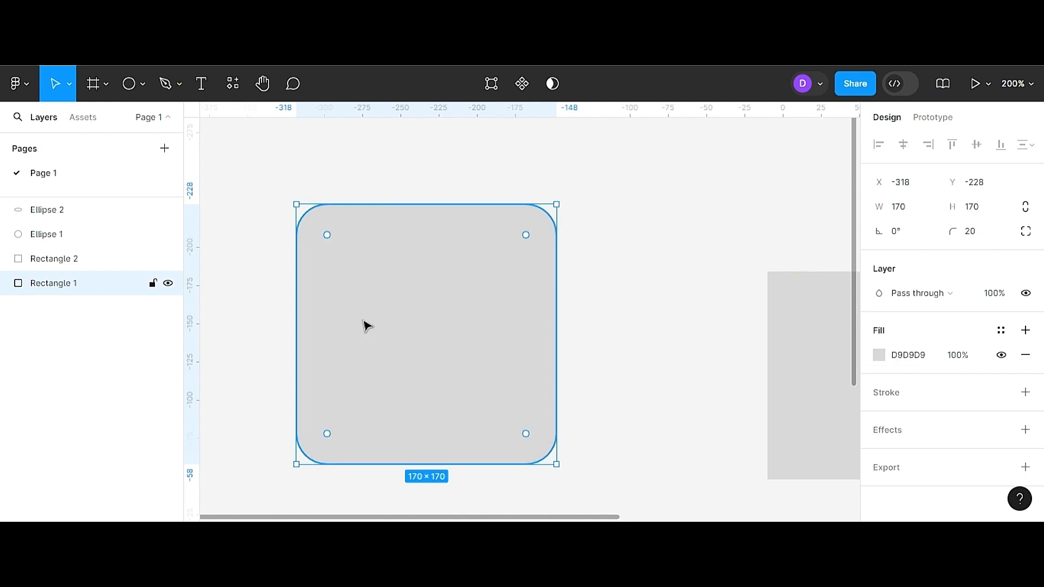
left_click(878, 359)
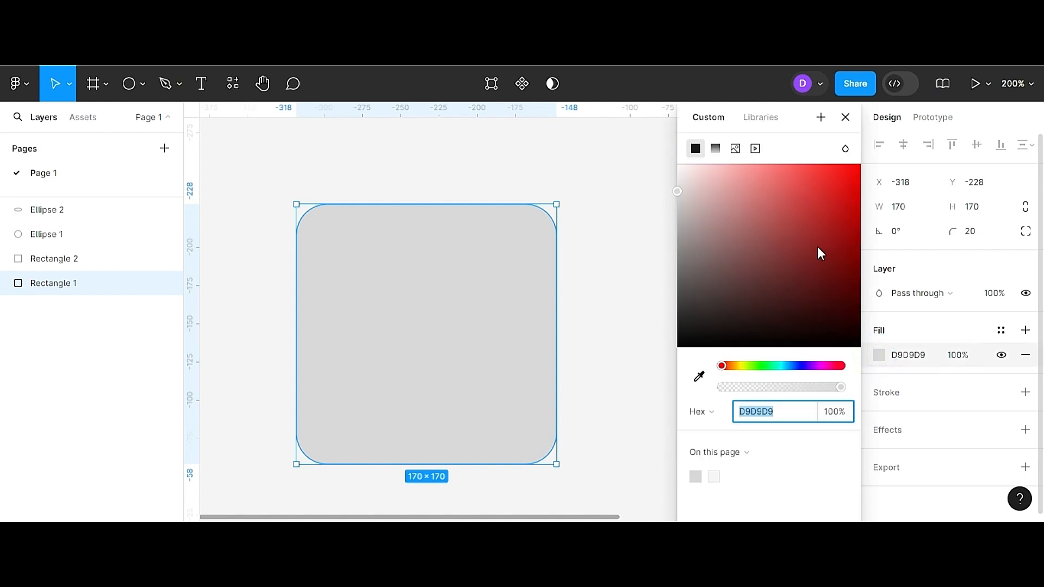
left_click(843, 181)
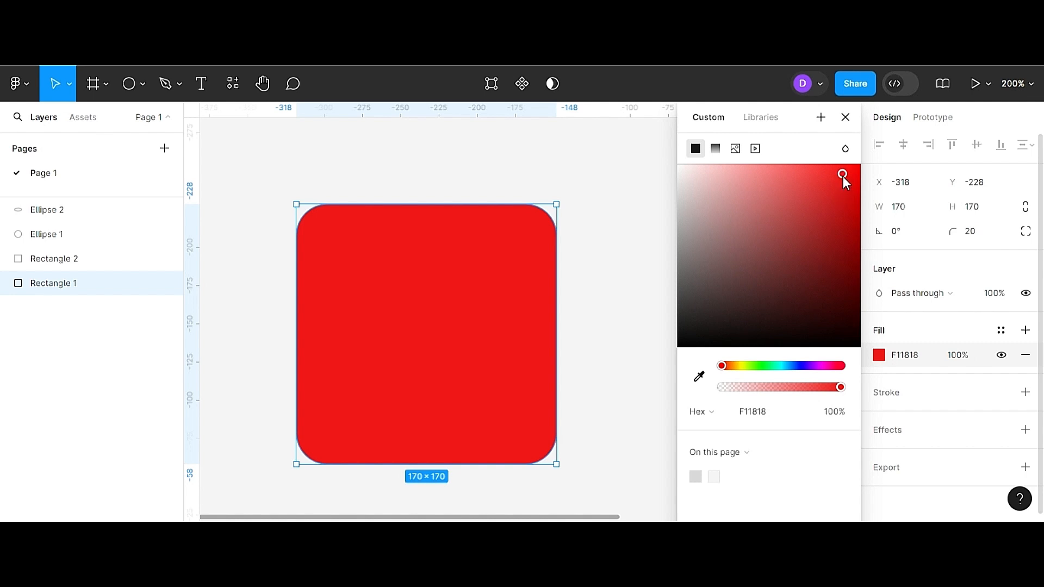
left_click_drag(842, 174, 786, 288)
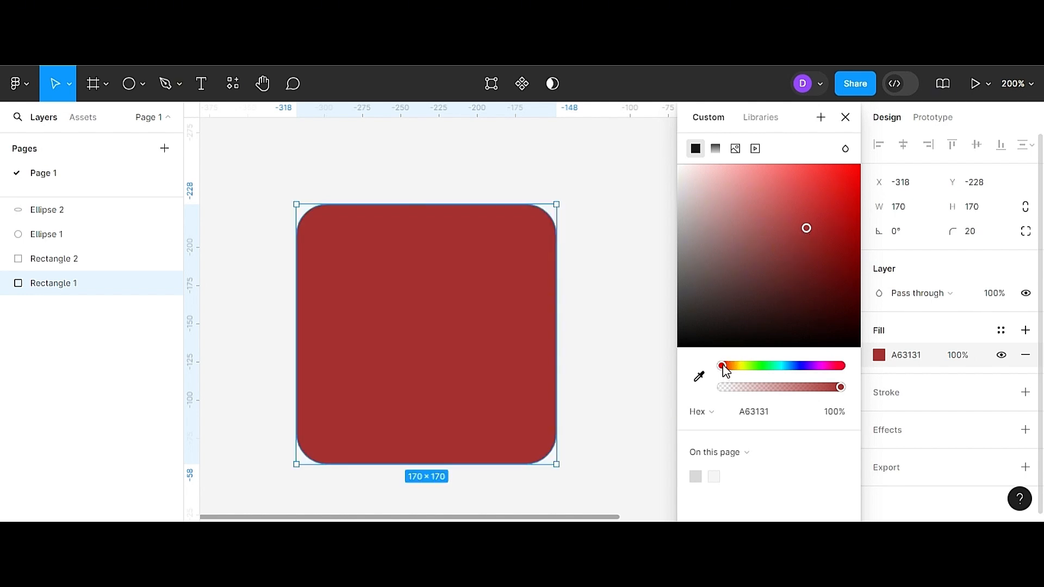
mouse_move(723, 365)
left_mouse_down()
mouse_move(823, 371)
mouse_move(724, 369)
left_mouse_up()
- Try lowering the square's fill opacity to 61% and 0%, and restore it to 100%
left_click_drag(841, 388, 799, 399)
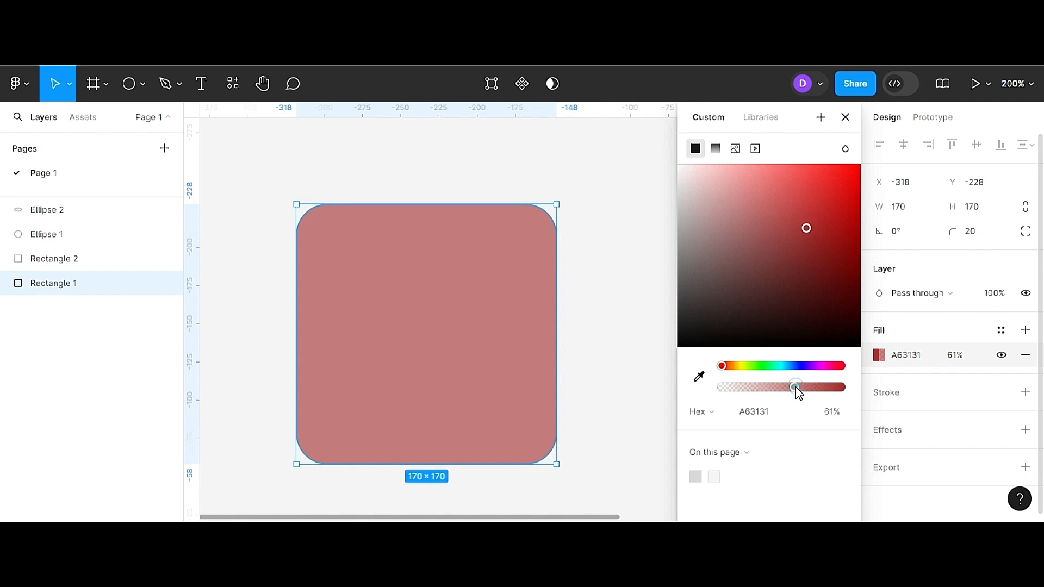
left_click_drag(795, 388, 716, 390)
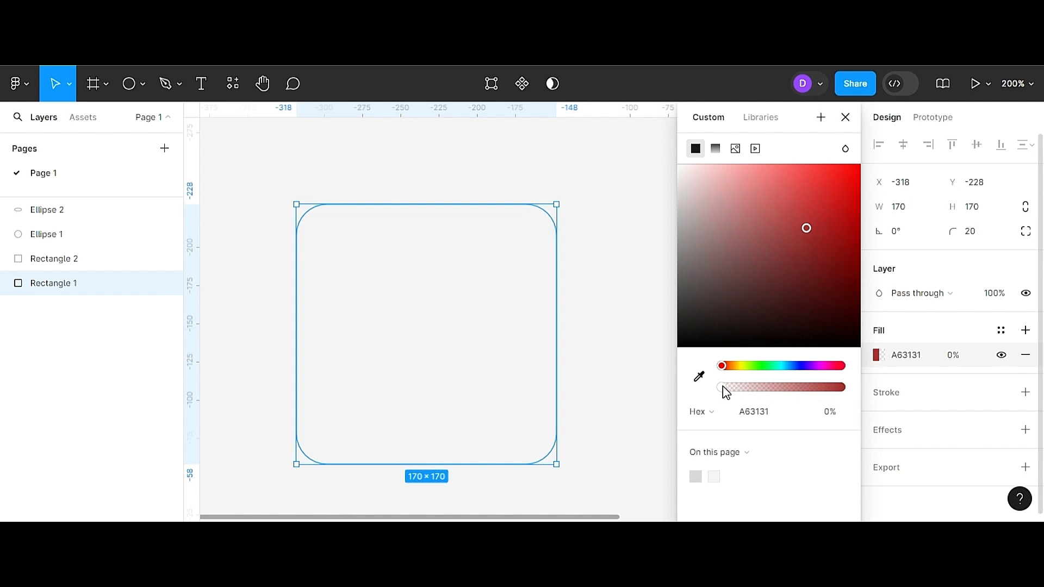
left_click_drag(722, 387, 853, 391)
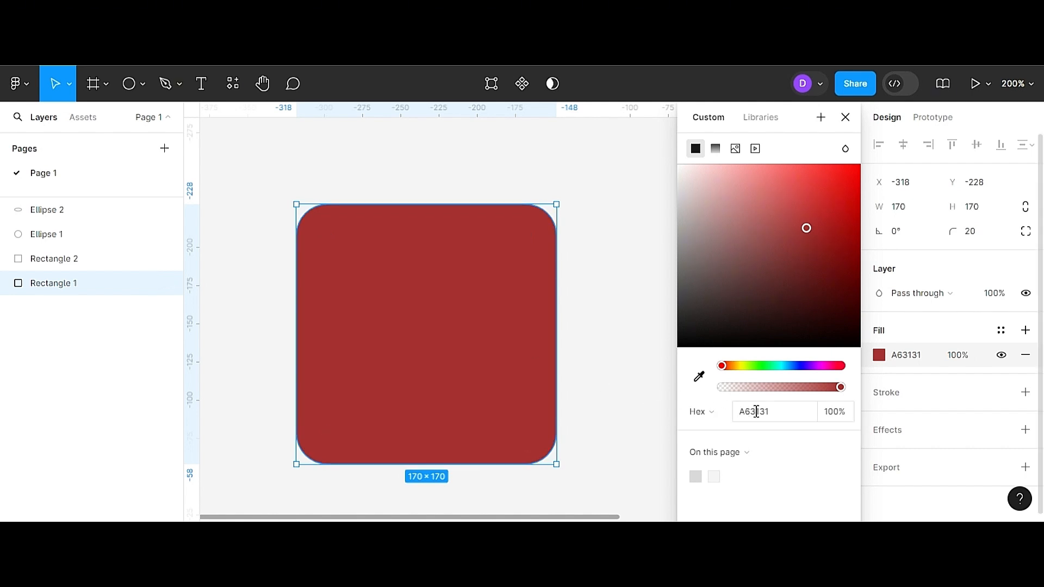
- Keep the Hex colour model and set the square's fill colour code to A63132
left_click(718, 411)
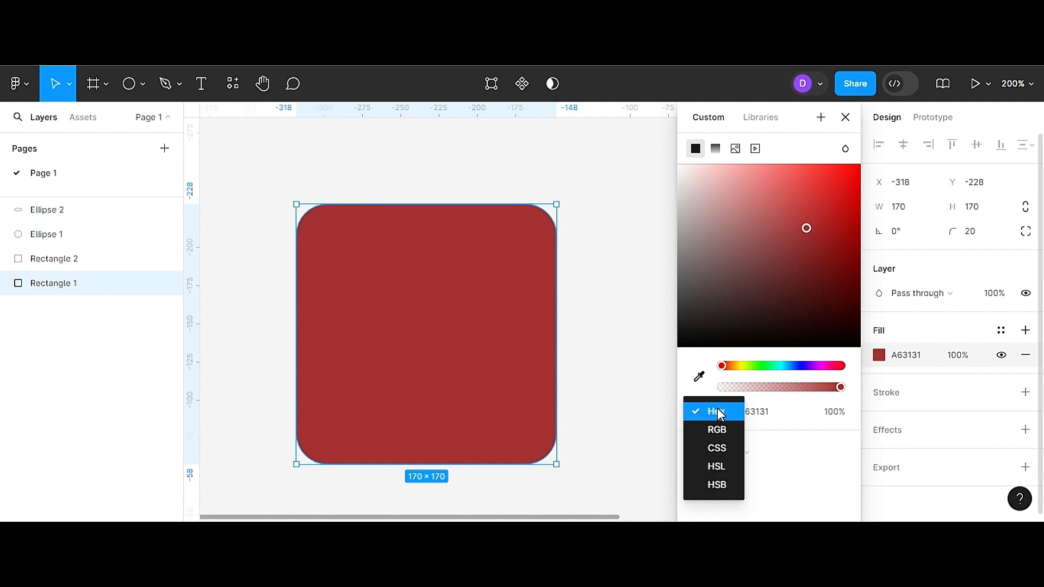
left_click(772, 412)
left_click(775, 411)
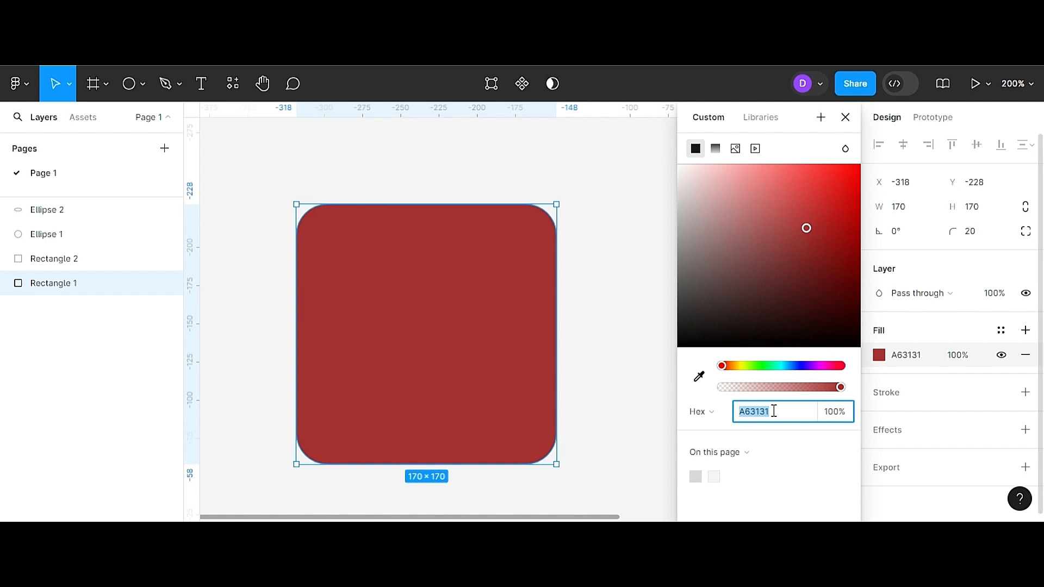
left_click(774, 412)
key("Return")
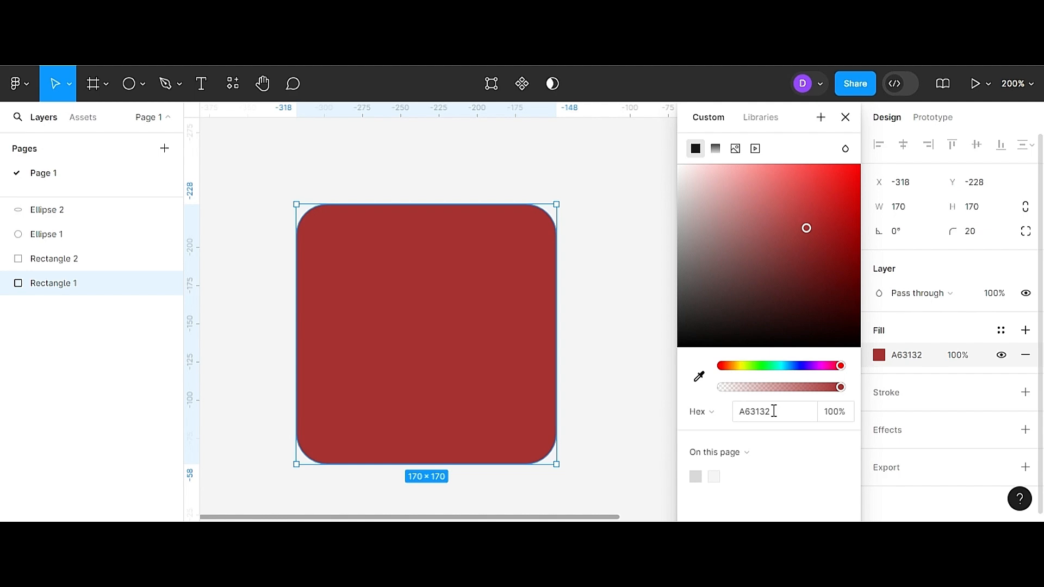
- Change the square's fill to purple with hex code A63FFF and close the colour picker
left_click(773, 411)
left_click(773, 412)
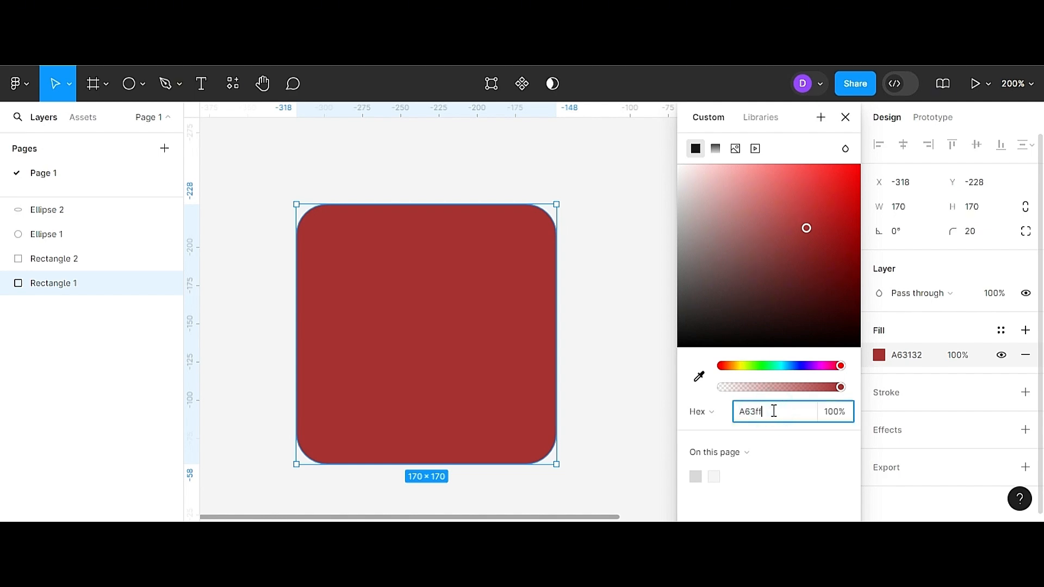
type("fff")
key("Return")
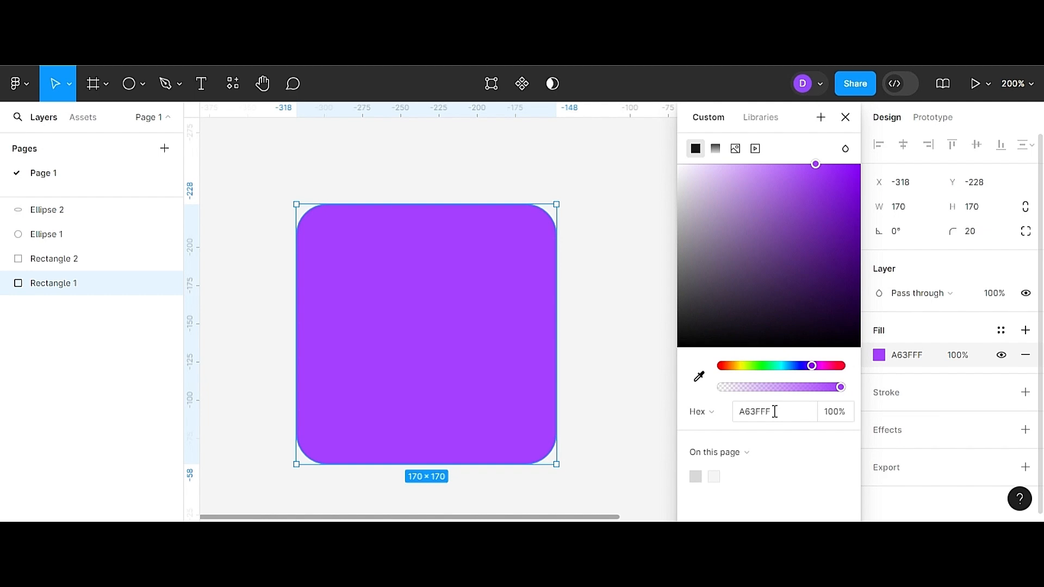
left_click(844, 116)
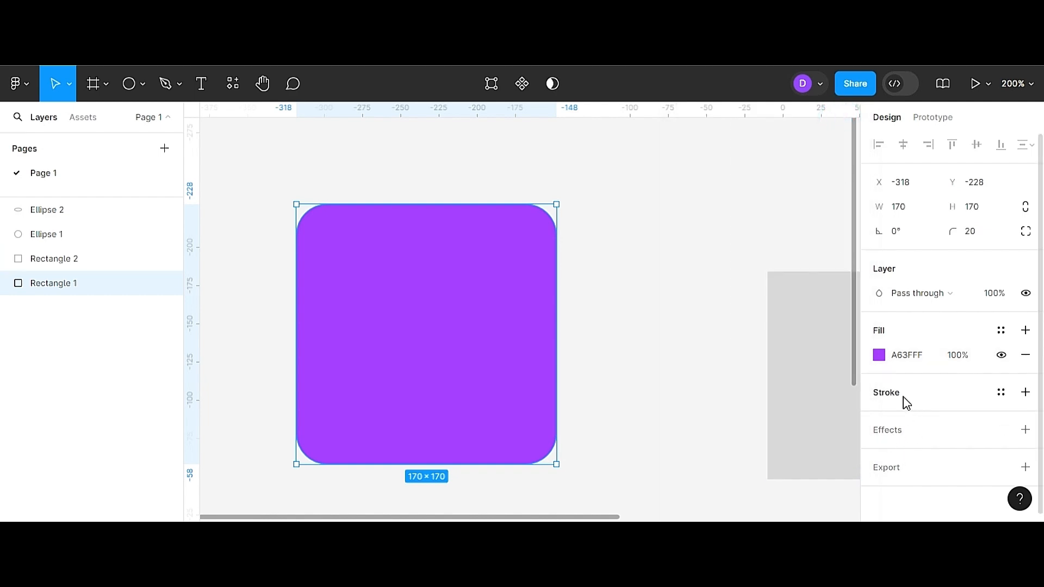
- Add a black inside stroke of weight 1 to the purple square and deselect it
left_click(1025, 392)
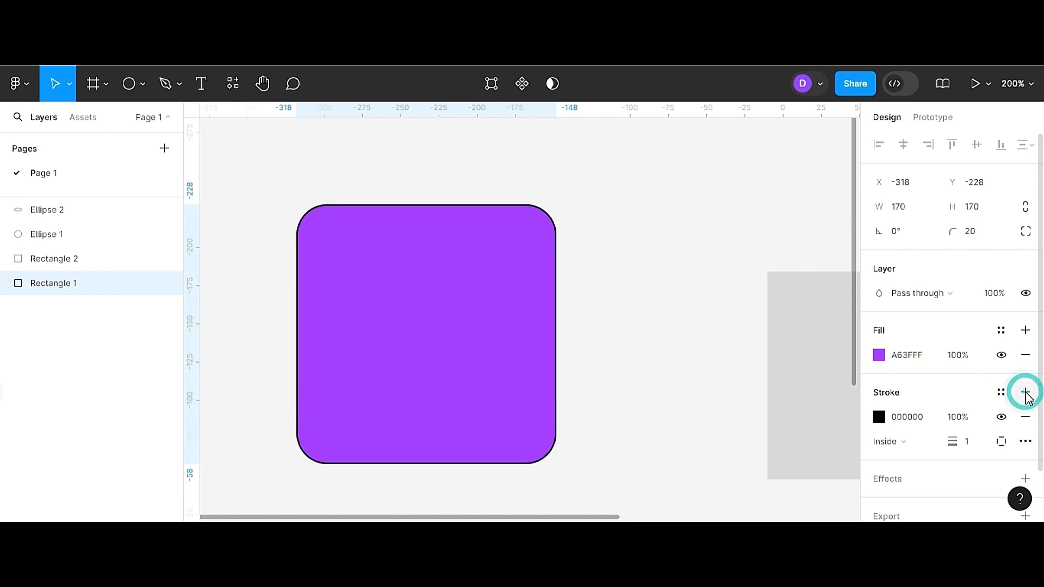
left_click(631, 219)
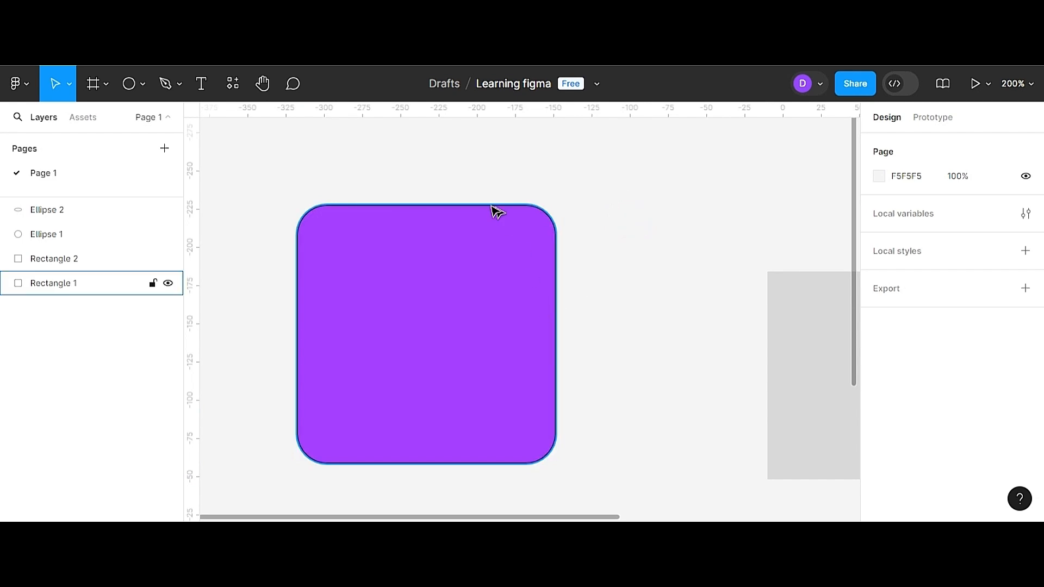
- Try a stroke weight of 5 on the purple square and set the weight back to 1
left_click(449, 243)
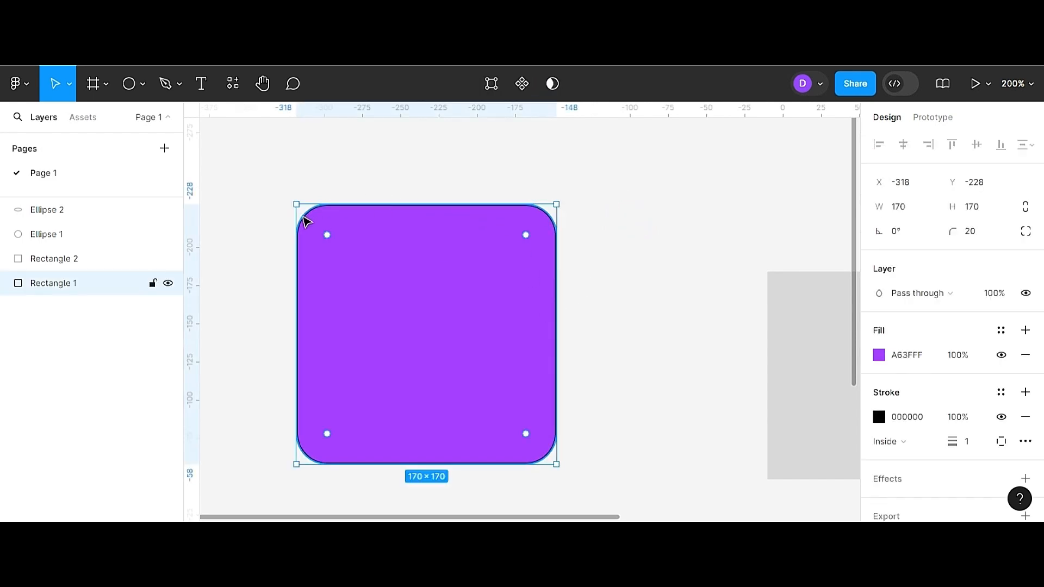
left_click(971, 451)
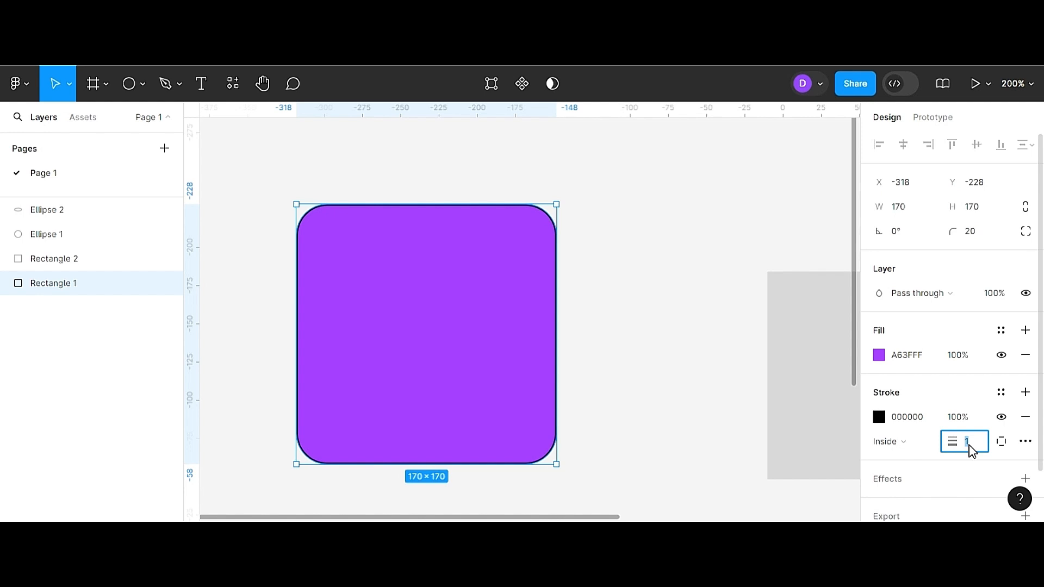
type("5")
key("Return")
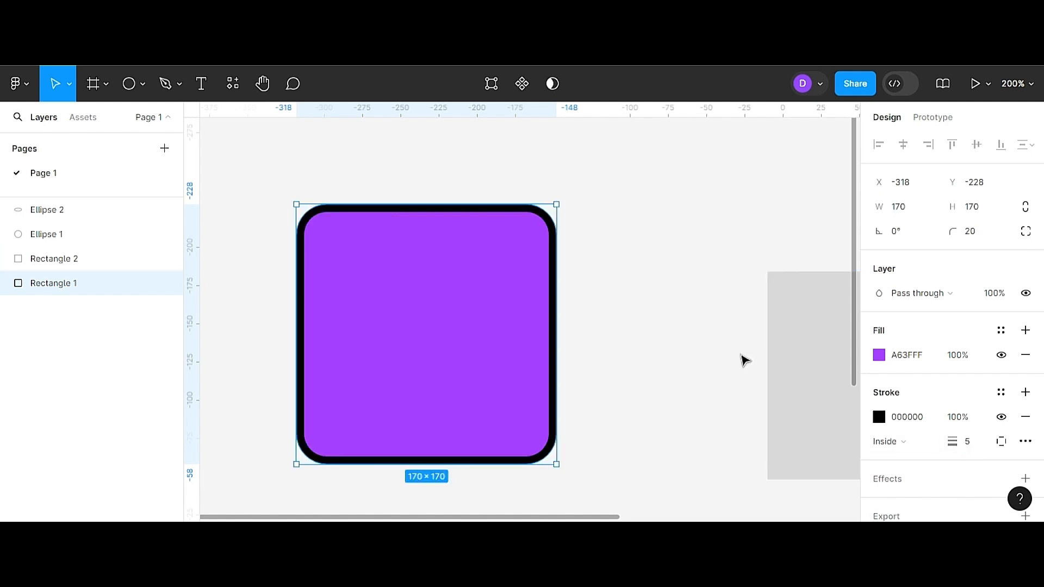
left_click(970, 441)
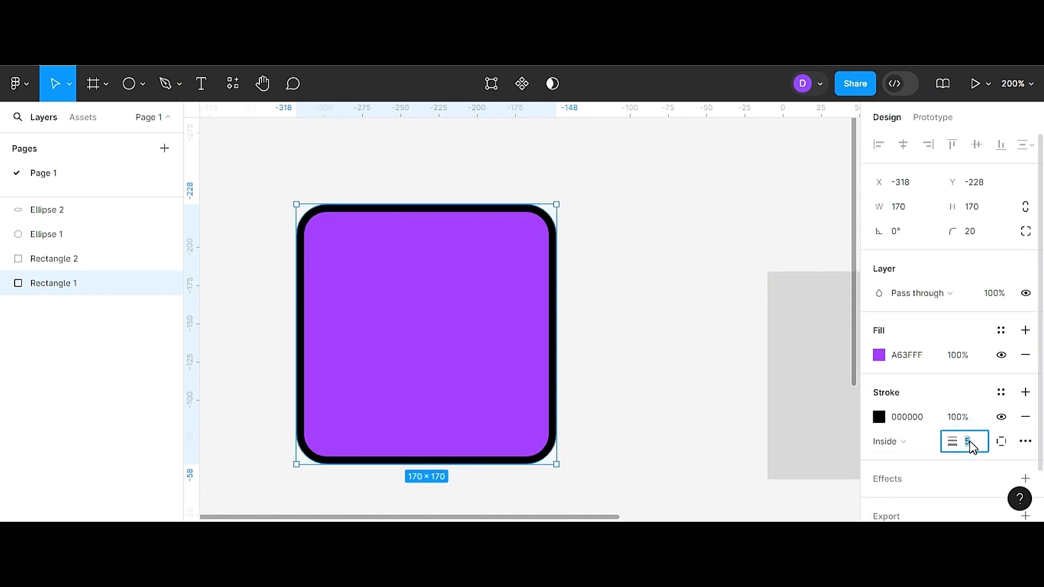
type("1")
key("Return")
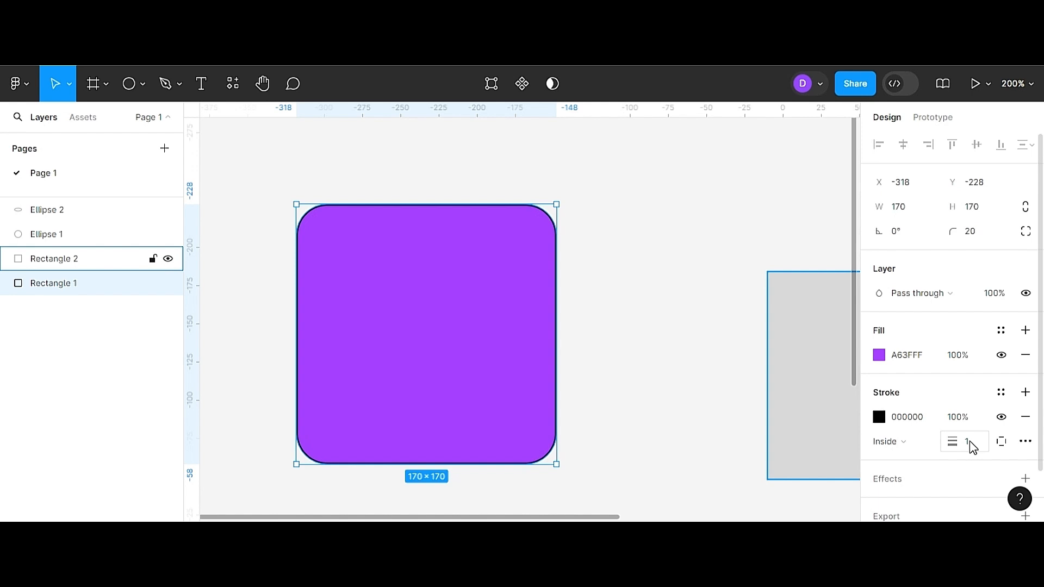
- Try the Center and Outside stroke positions on the purple square and set the stroke back to Inside
left_click(693, 300)
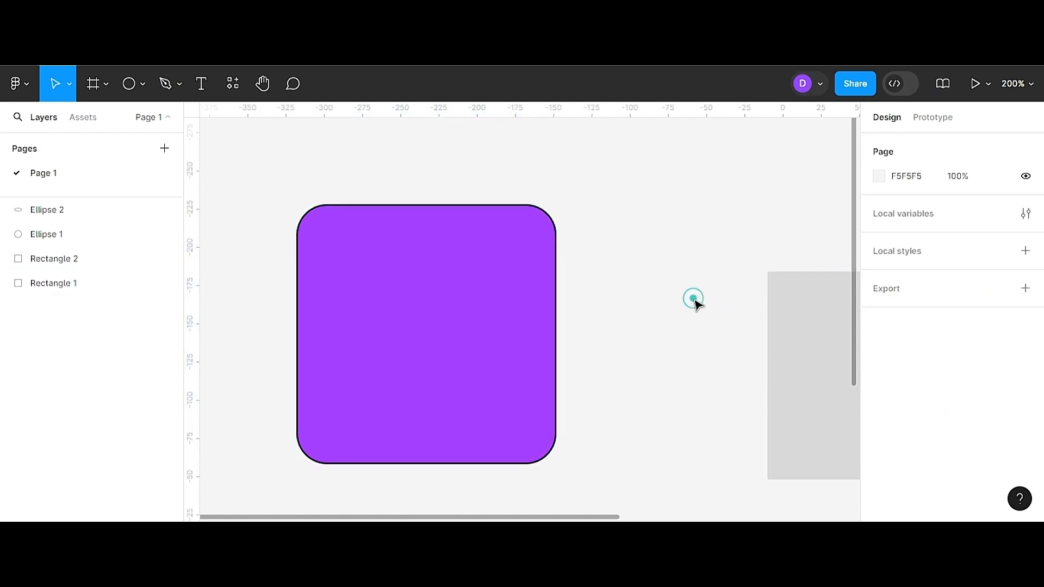
left_click(517, 306)
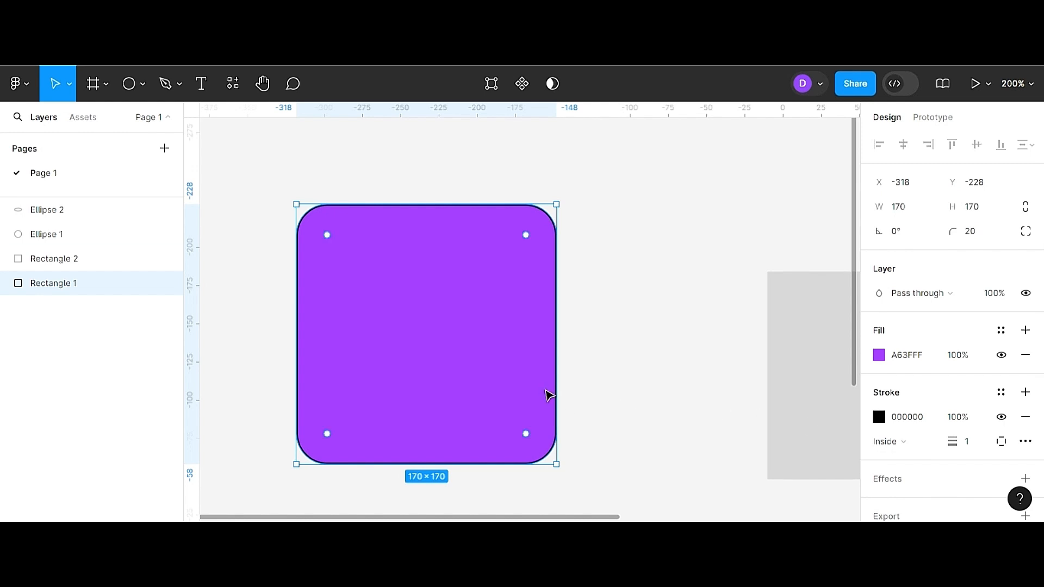
left_click(931, 441)
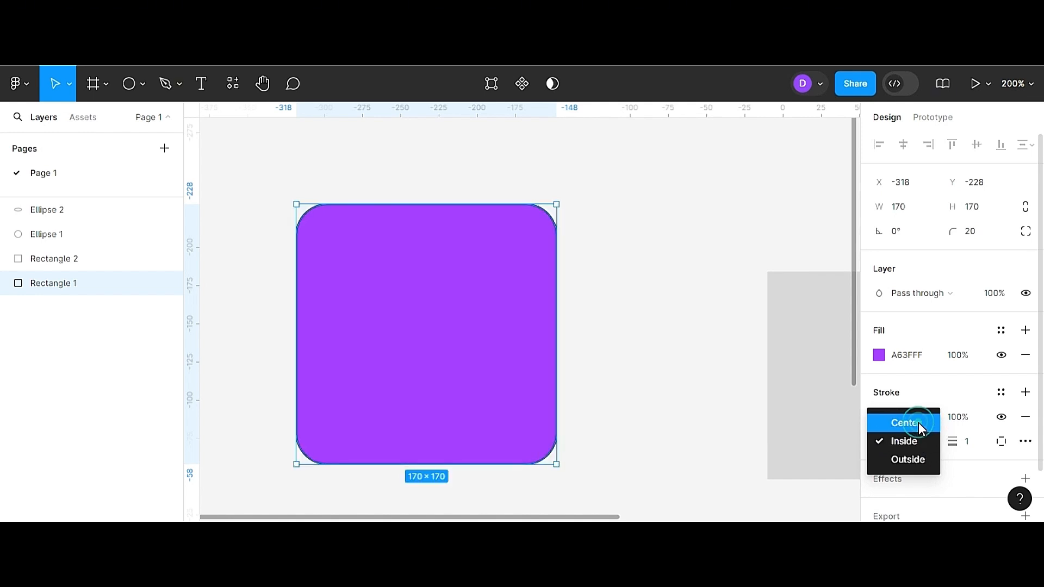
left_click(918, 422)
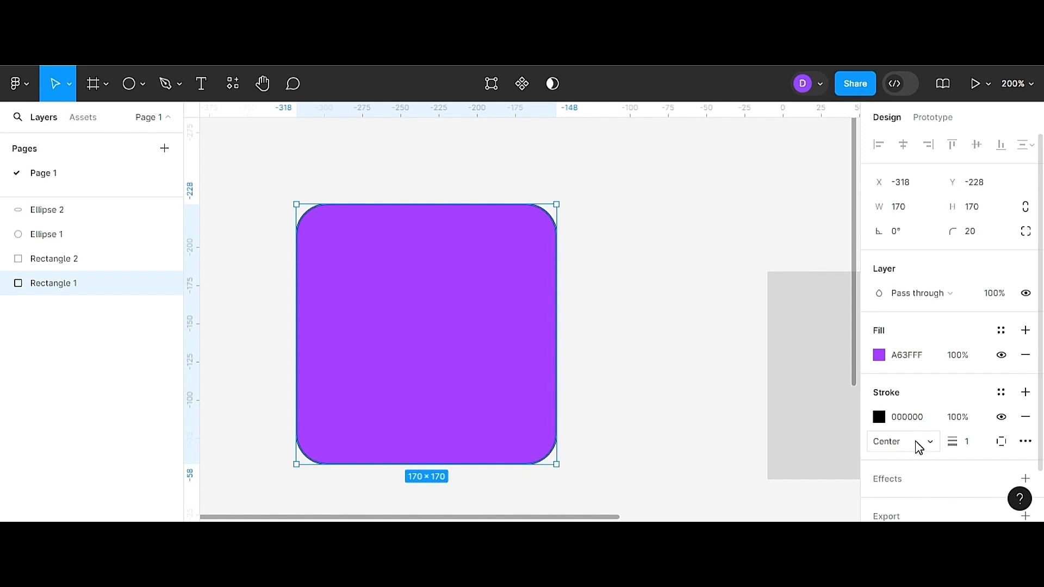
left_click(917, 444)
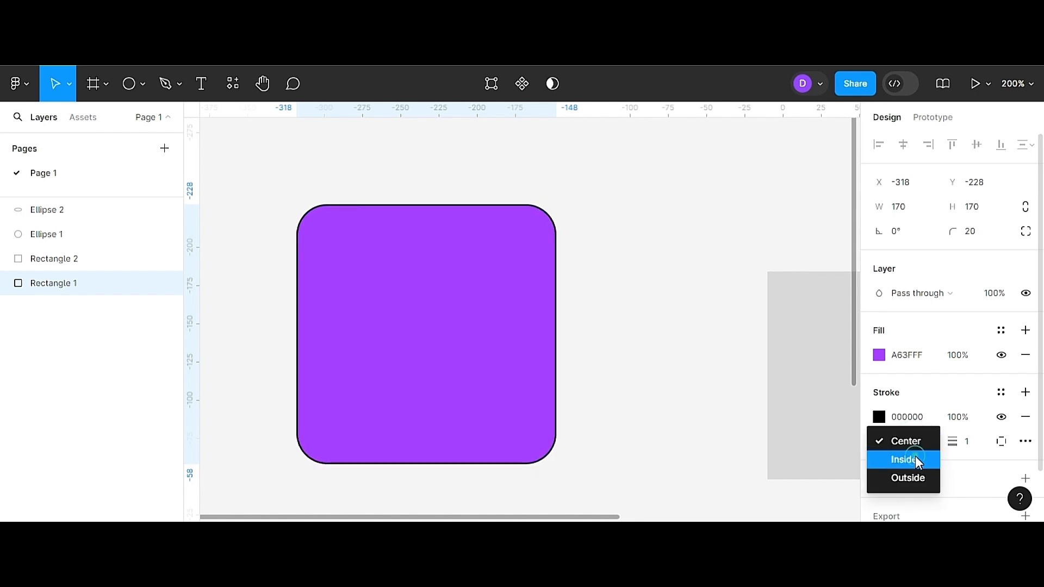
left_click(915, 457)
left_click(919, 447)
left_click(919, 461)
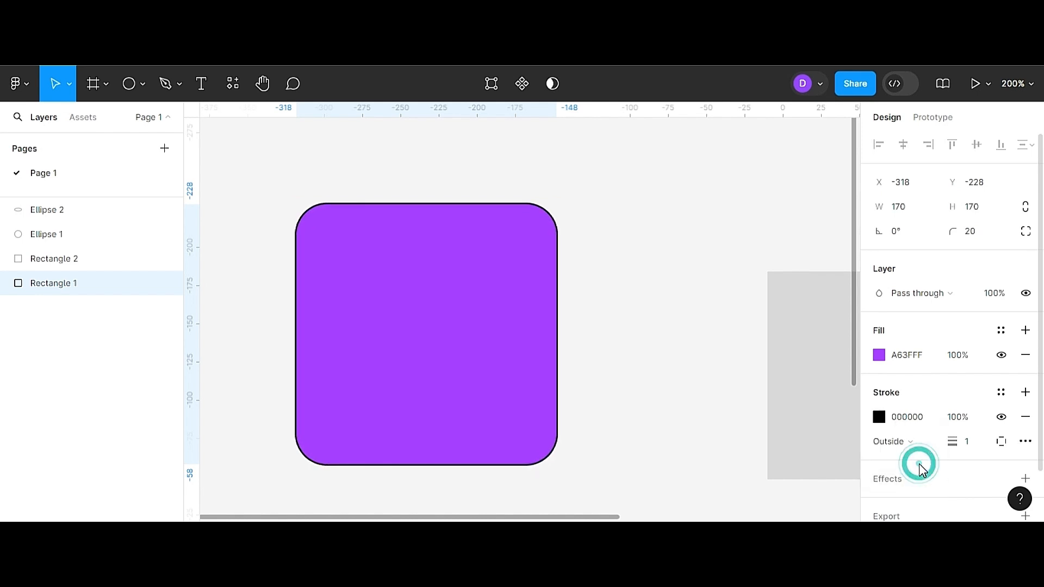
left_click(920, 443)
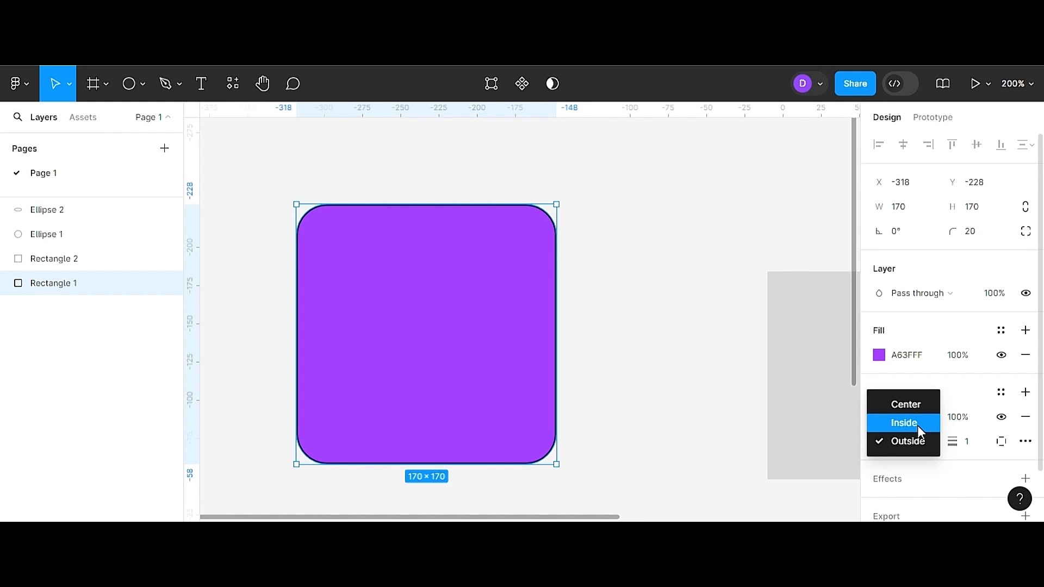
left_click(918, 425)
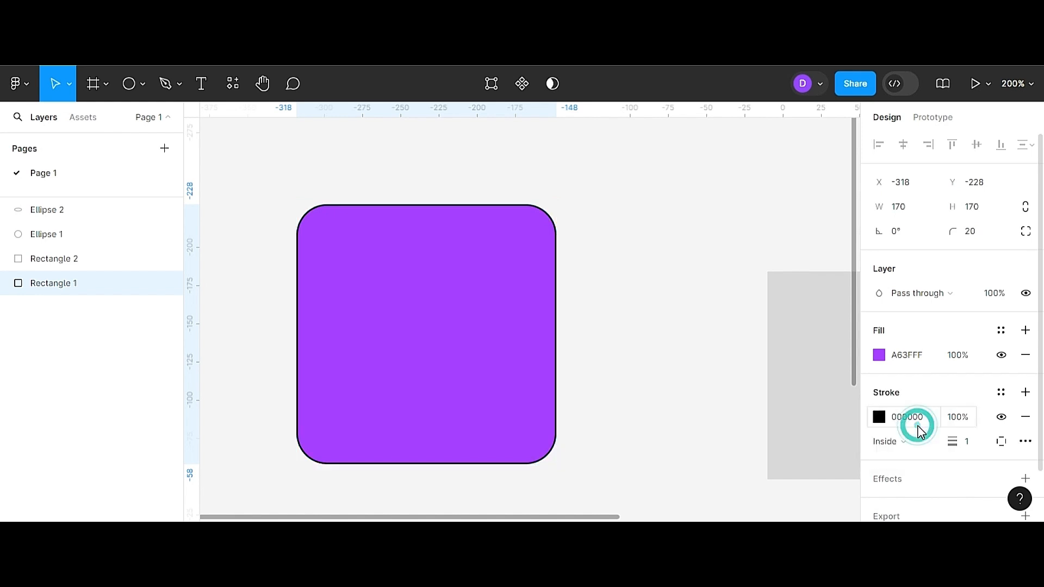
- Try limiting the purple square's stroke to the top side and the bottom side, and restore it to all sides
left_click(1000, 445)
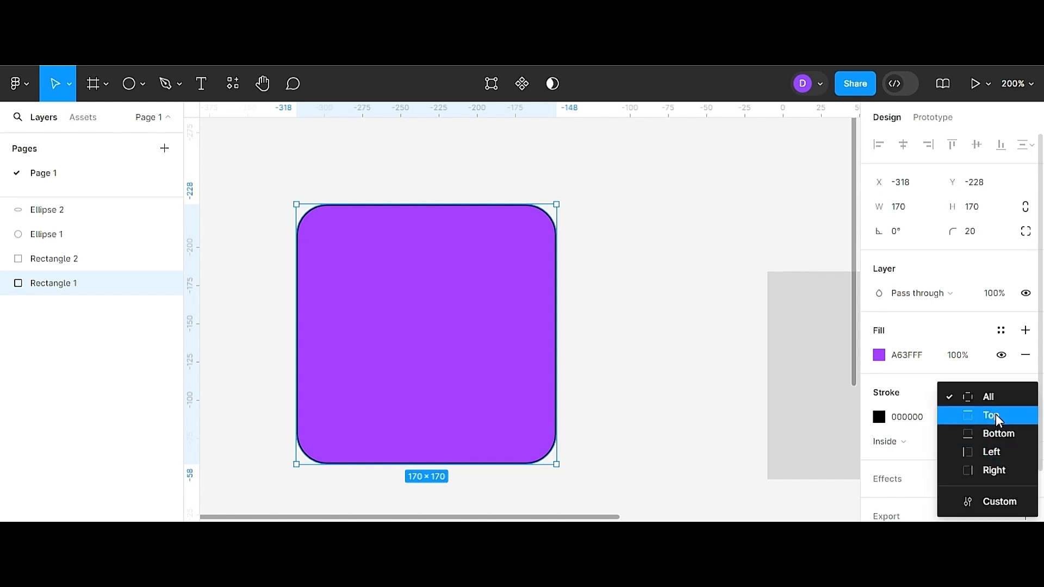
left_click(995, 416)
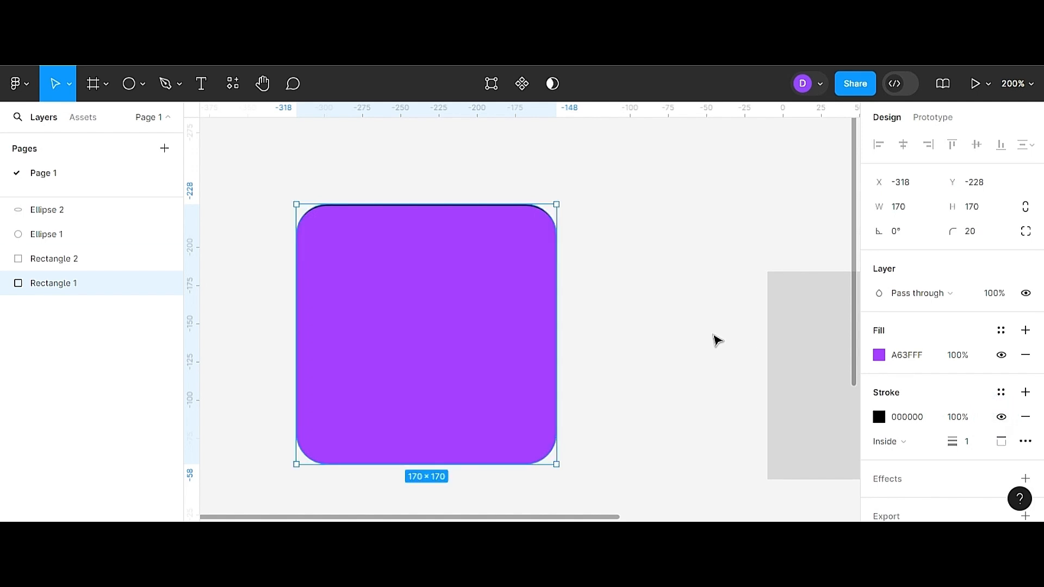
left_click(631, 285)
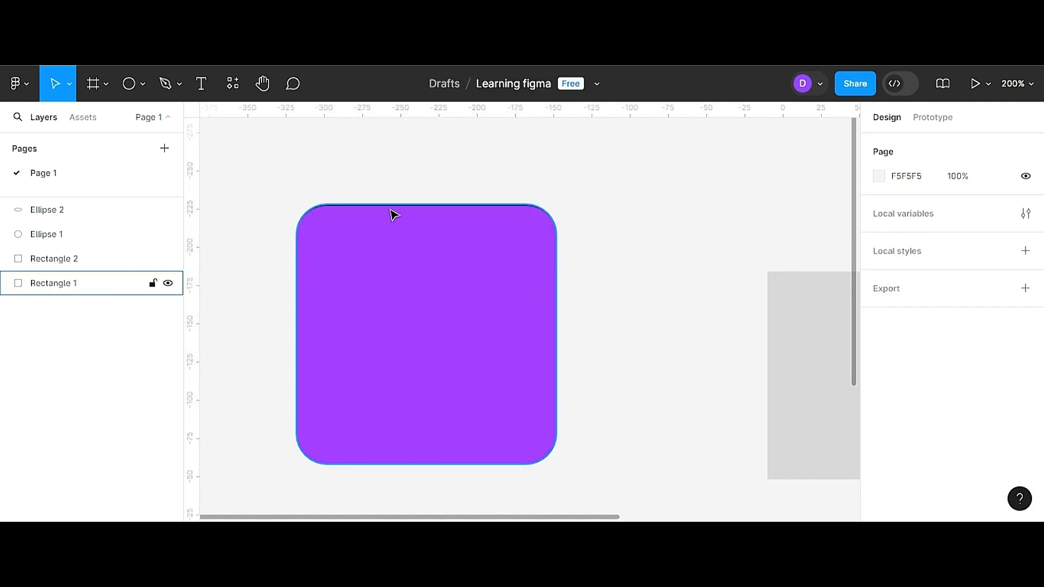
left_click(519, 302)
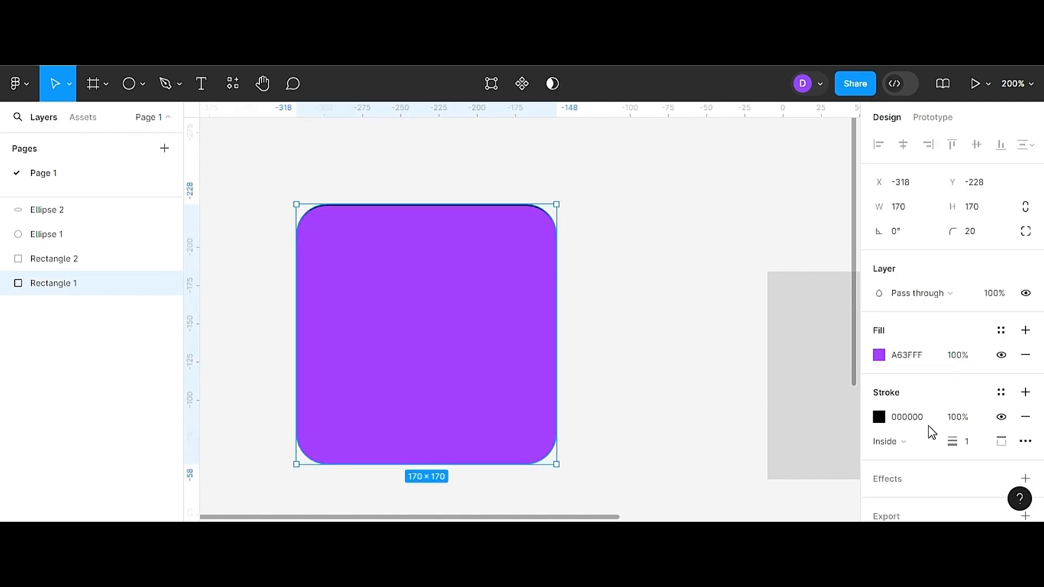
left_click(1001, 441)
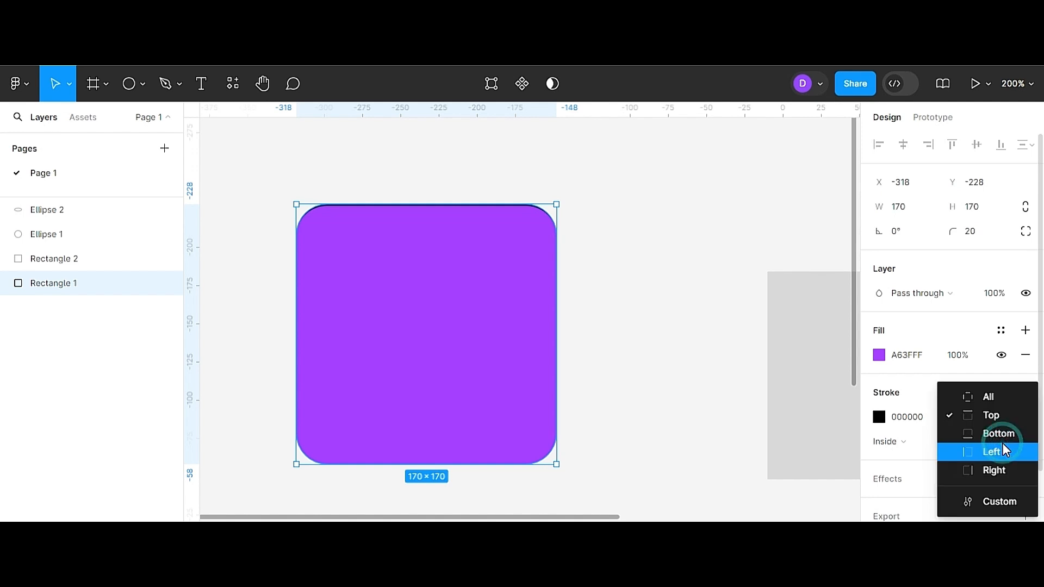
left_click(997, 434)
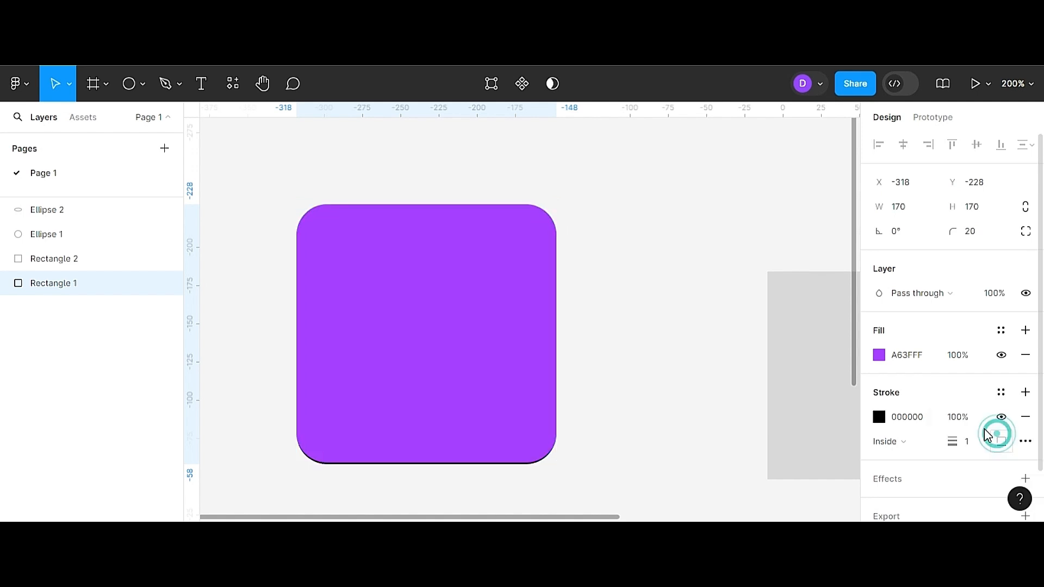
left_click(723, 408)
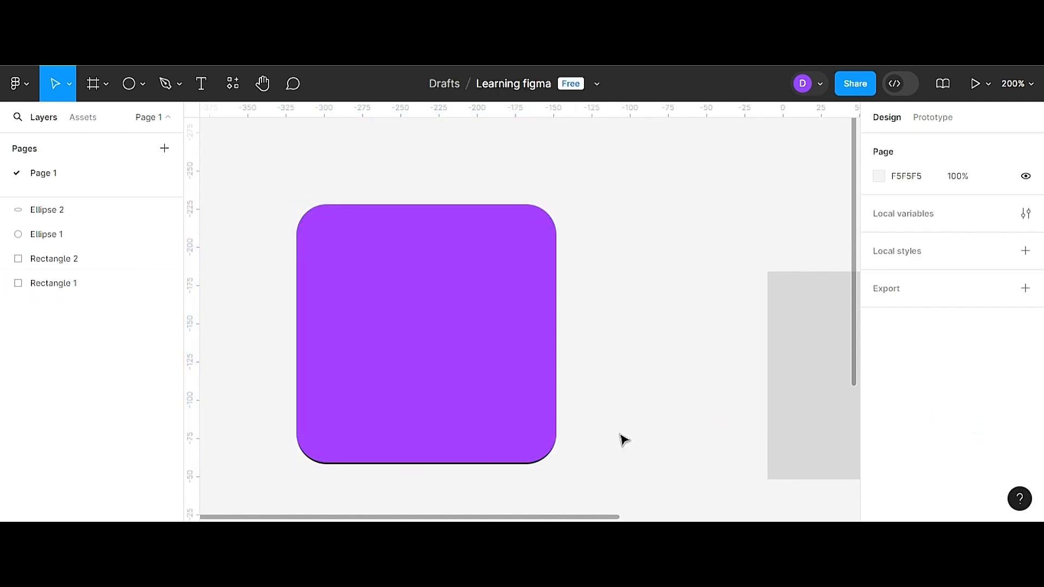
left_click(465, 380)
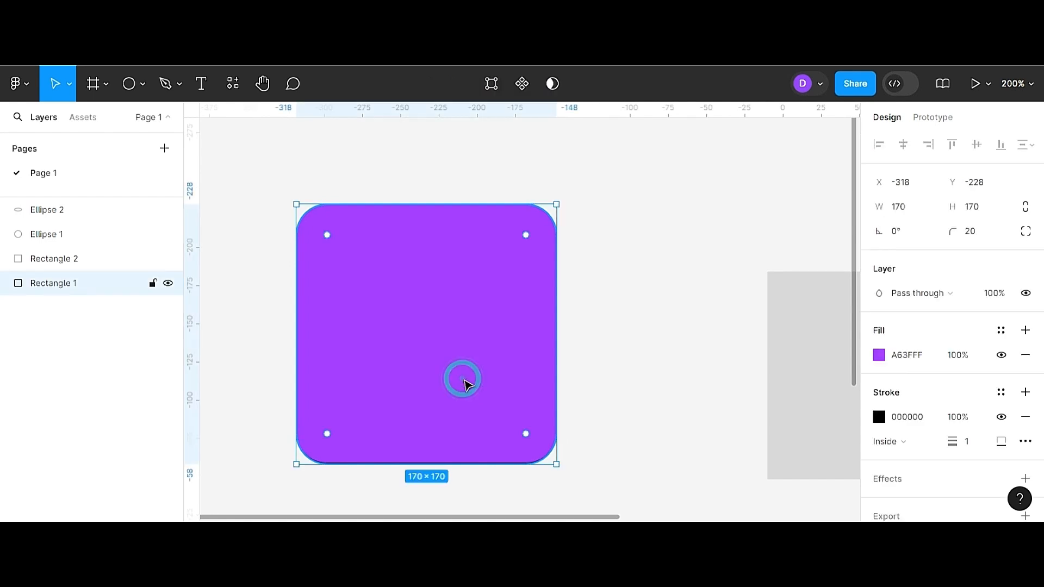
left_click(997, 441)
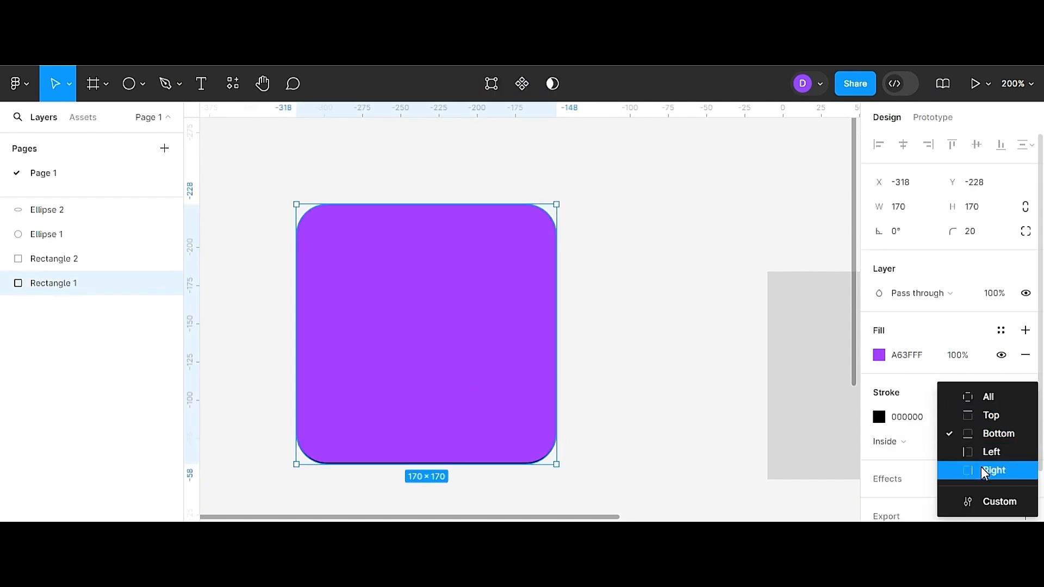
left_click(976, 395)
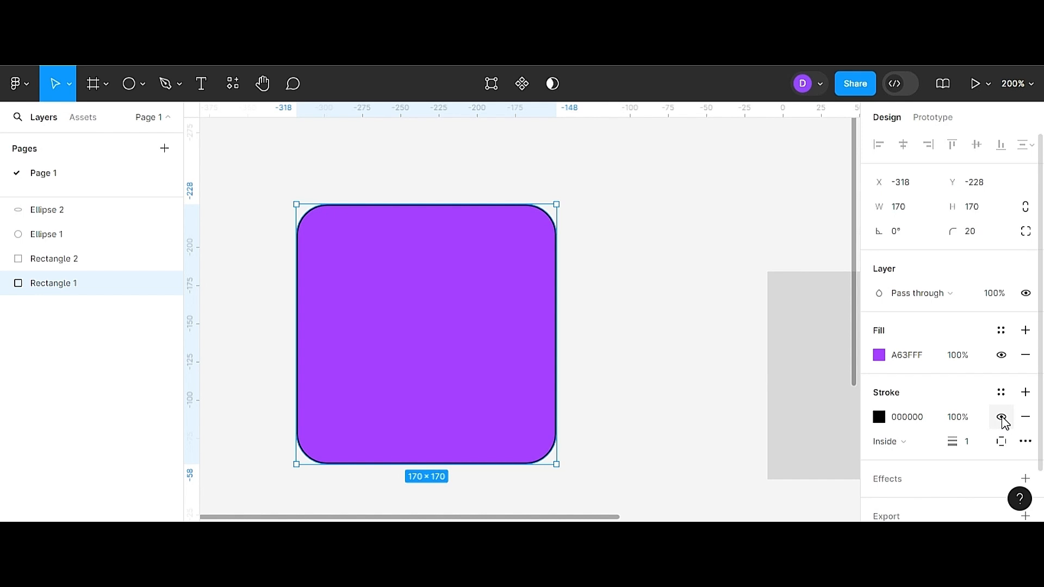
- Toggle the visibility of the square's purple fill off and on, leaving the fill shown
left_click(1001, 357)
left_click(1001, 356)
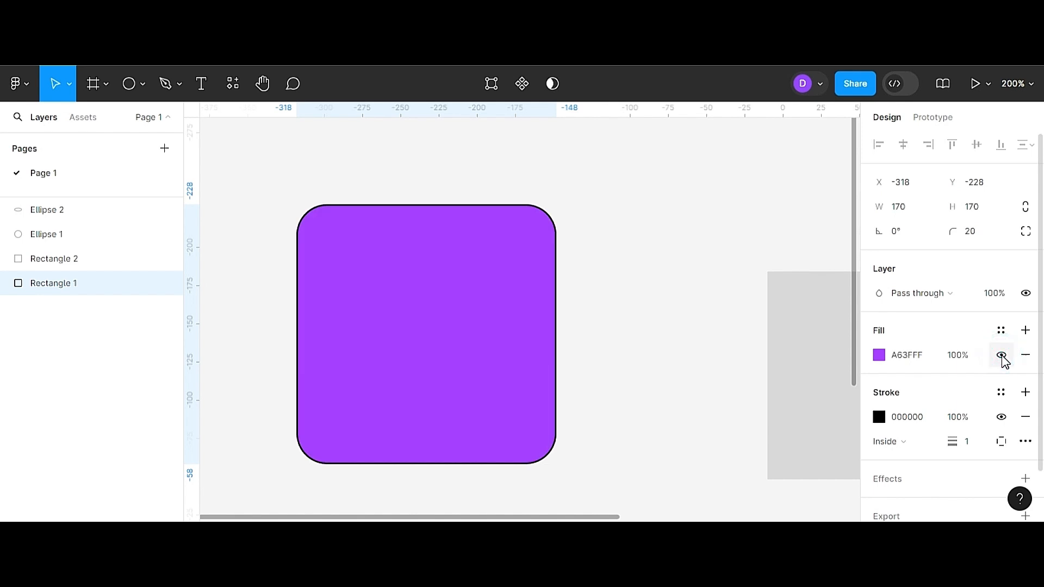
left_click(1001, 356)
left_click(1001, 356)
left_click(1001, 356)
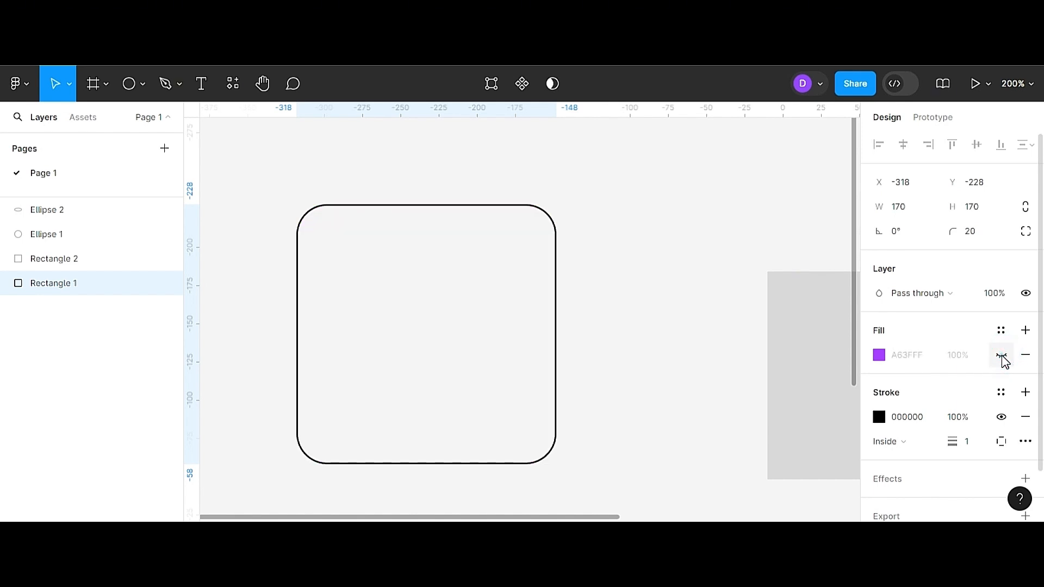
left_click(1001, 356)
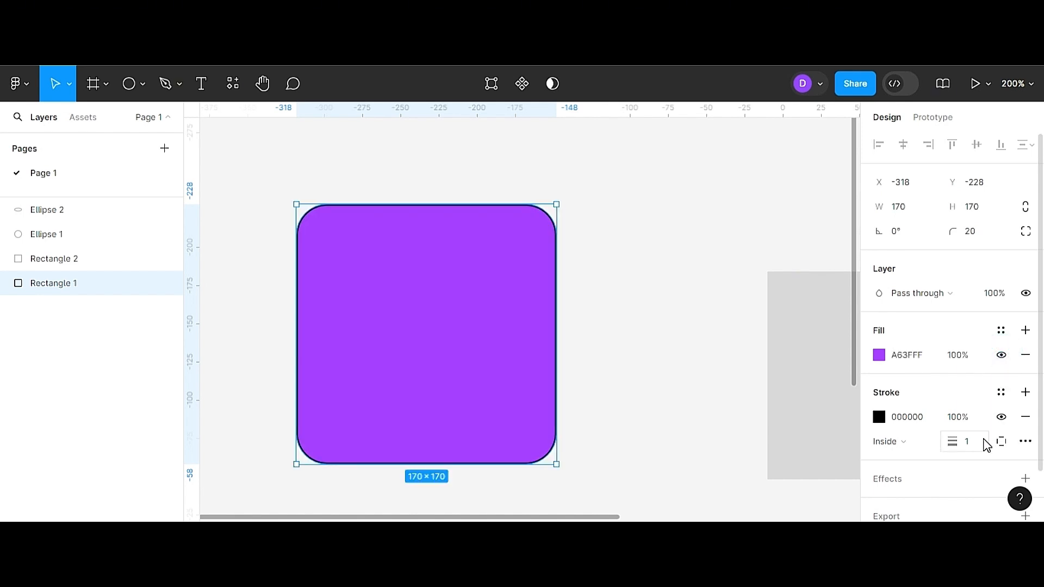
- Add a drop shadow effect to the purple square
scroll(987, 443, "down", 2)
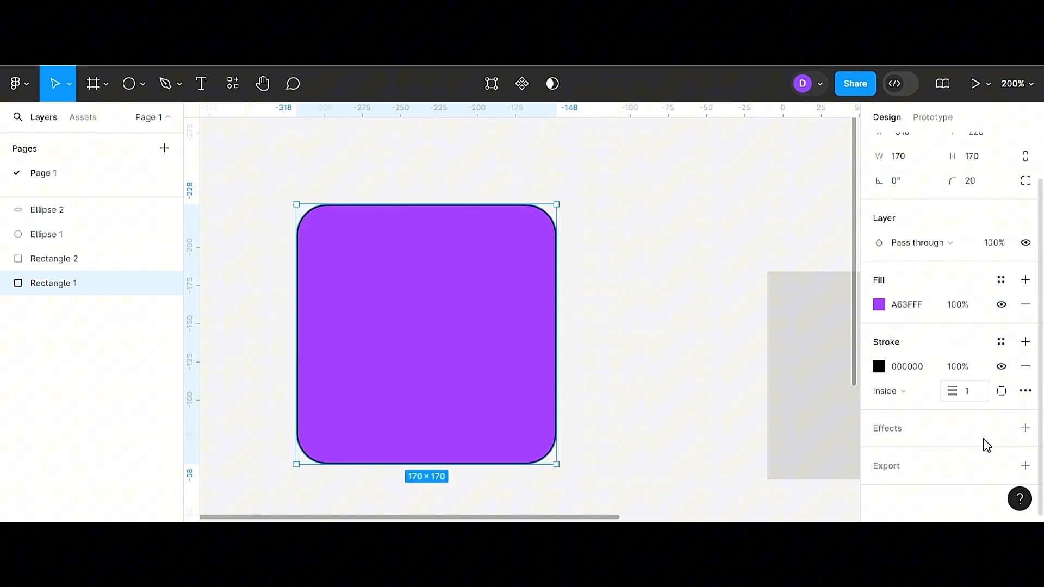
left_click(1025, 430)
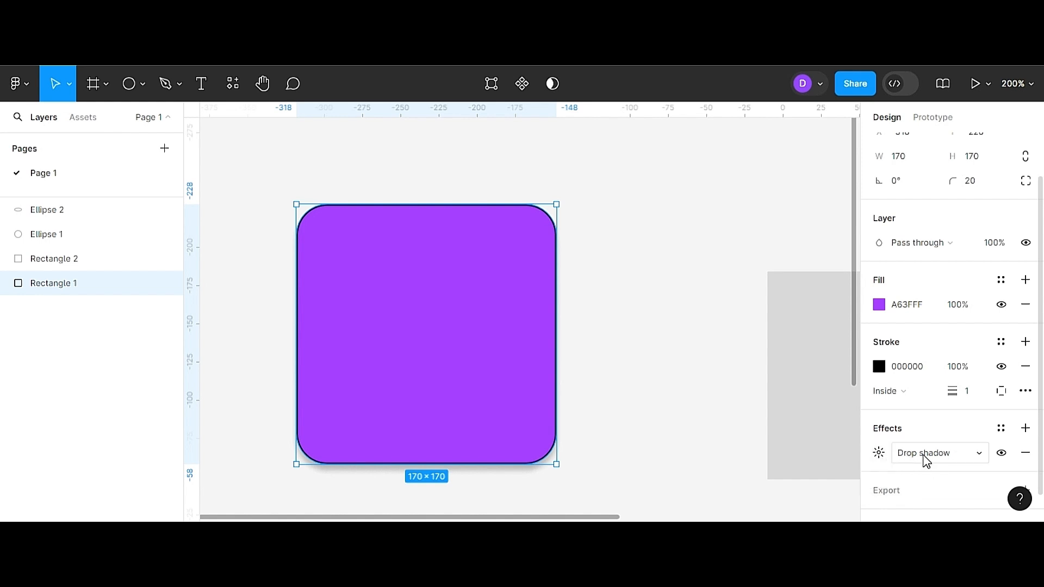
- Try the Layer blur and Inner shadow effects on the purple square and switch the effect back to Drop shadow
left_click(984, 455)
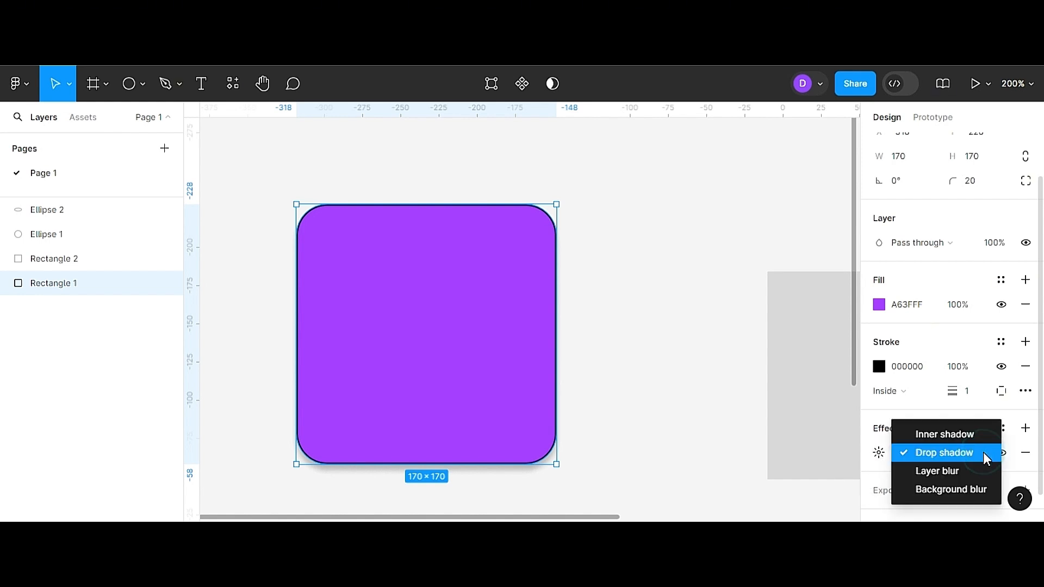
left_click(947, 472)
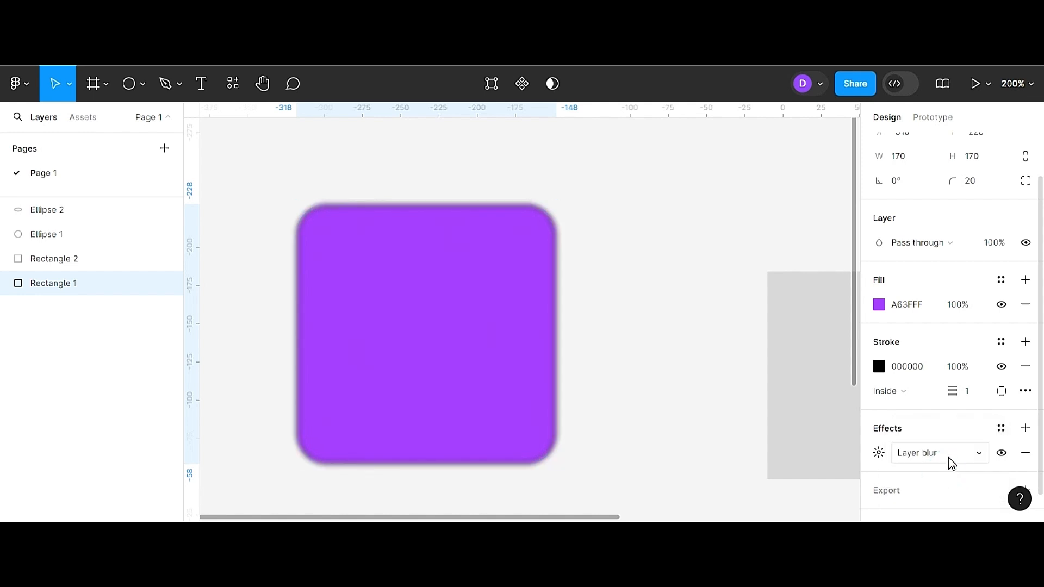
left_click(948, 456)
left_click(951, 399)
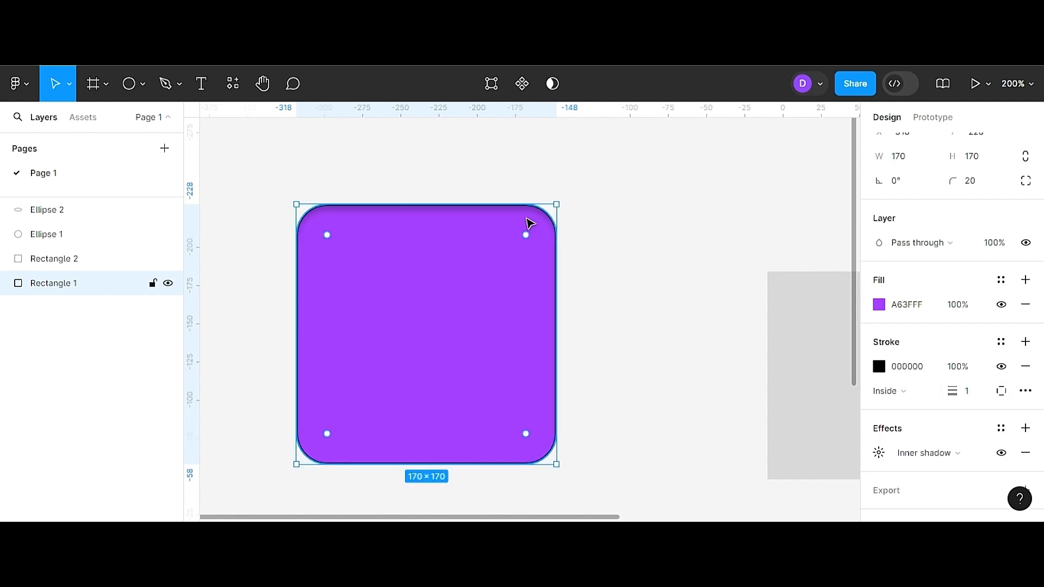
left_click(928, 454)
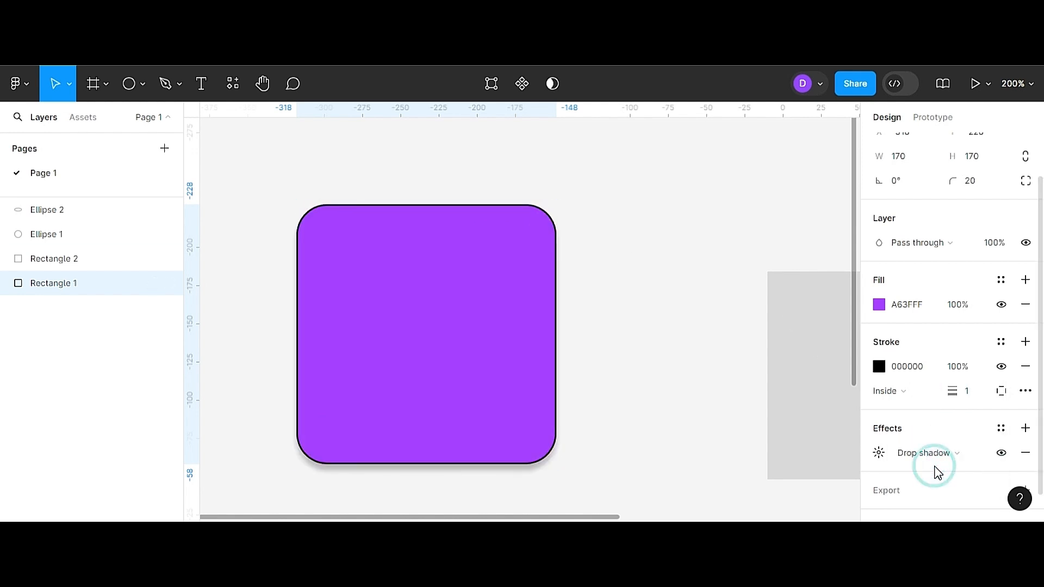
left_click(934, 466)
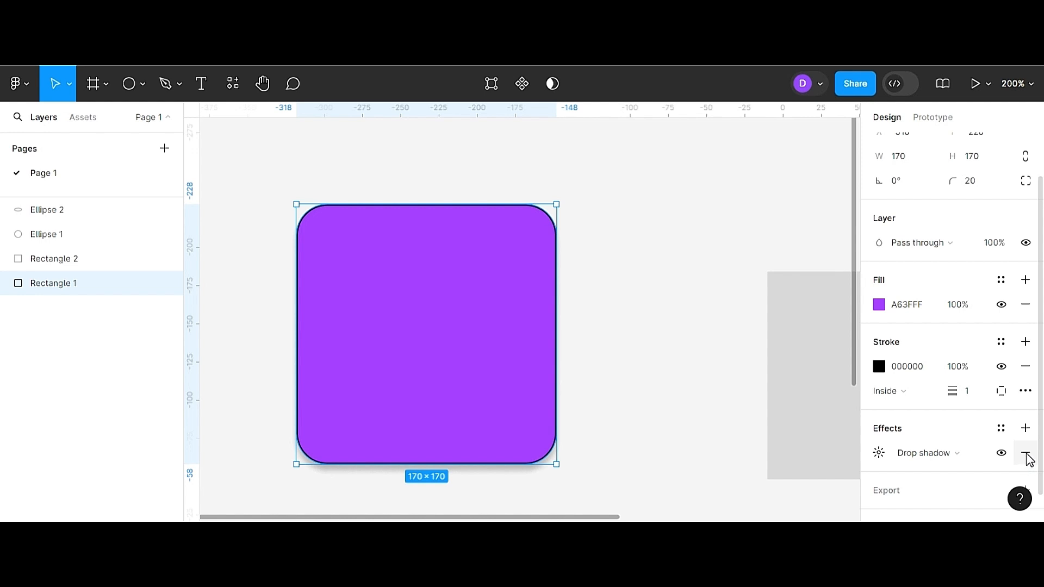
- Open the drop shadow settings of the purple square and set the shadow's X offset to 8
left_click(881, 453)
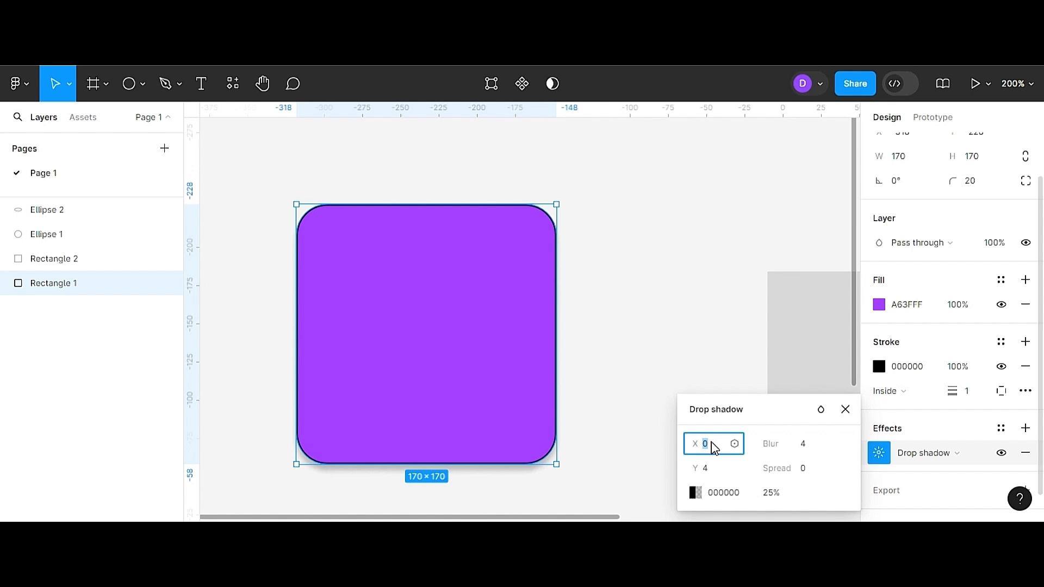
left_click(713, 447)
key("BackSpace")
type("8")
key("Return")
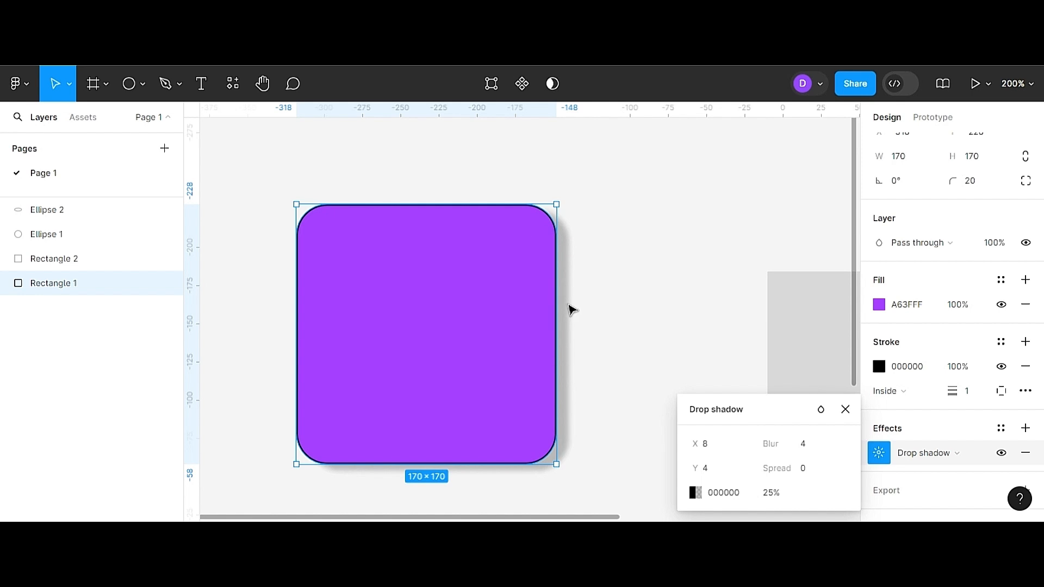
- Set the drop shadow's spread to 10 and its blur to 10
left_click(804, 468)
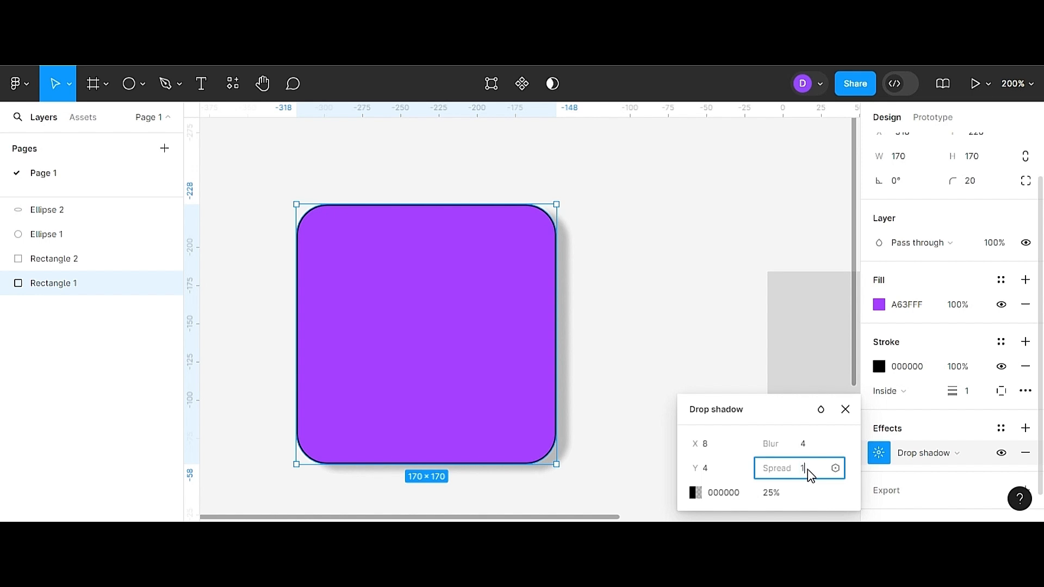
key("Return")
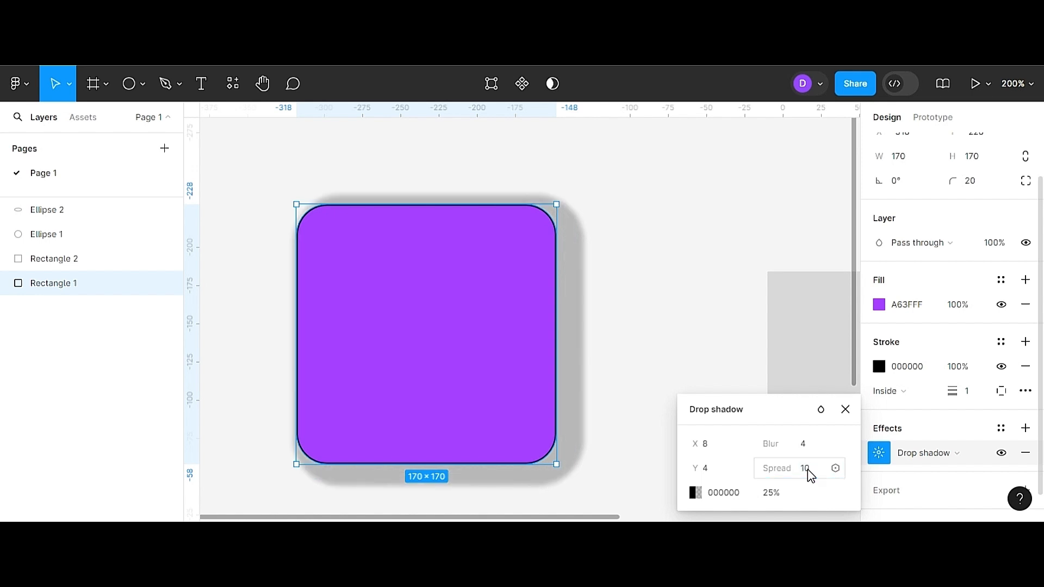
left_click(809, 445)
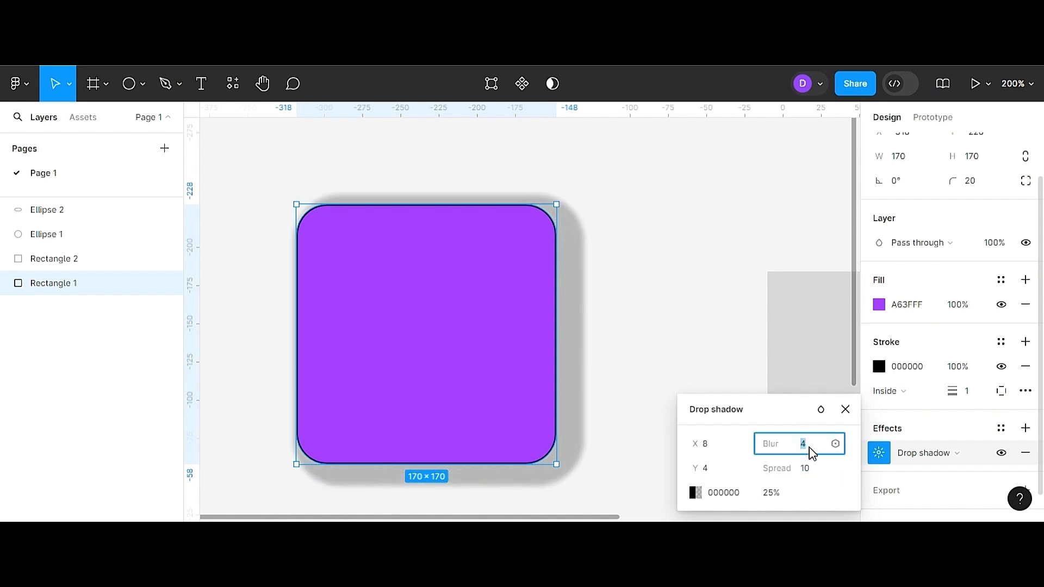
type("10")
key("Return")
left_click(810, 450)
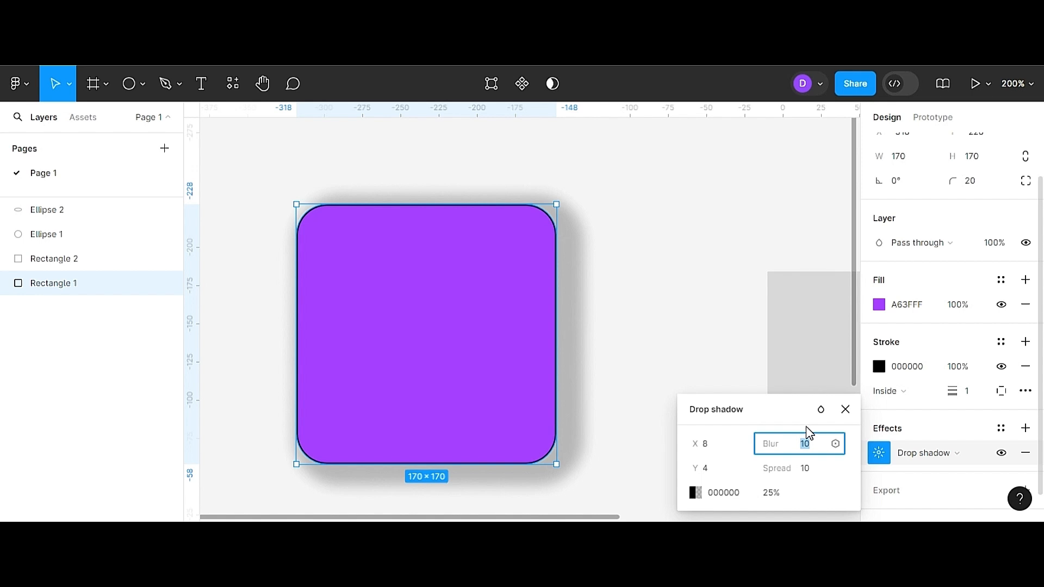
- Set the purple square's drop shadow colour to B03131 and close the shadow settings
left_click(695, 493)
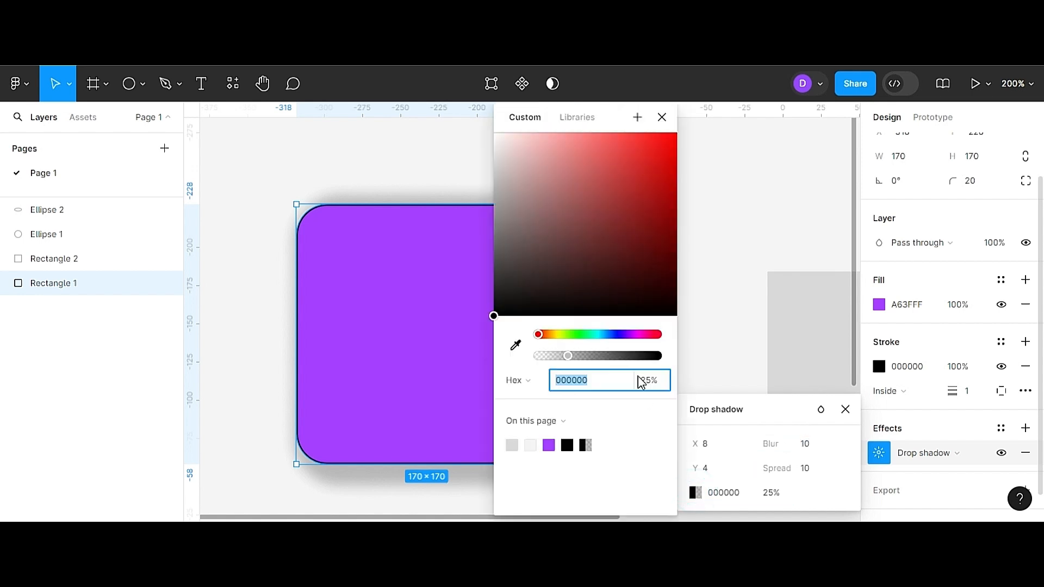
left_click(627, 193)
left_click(662, 117)
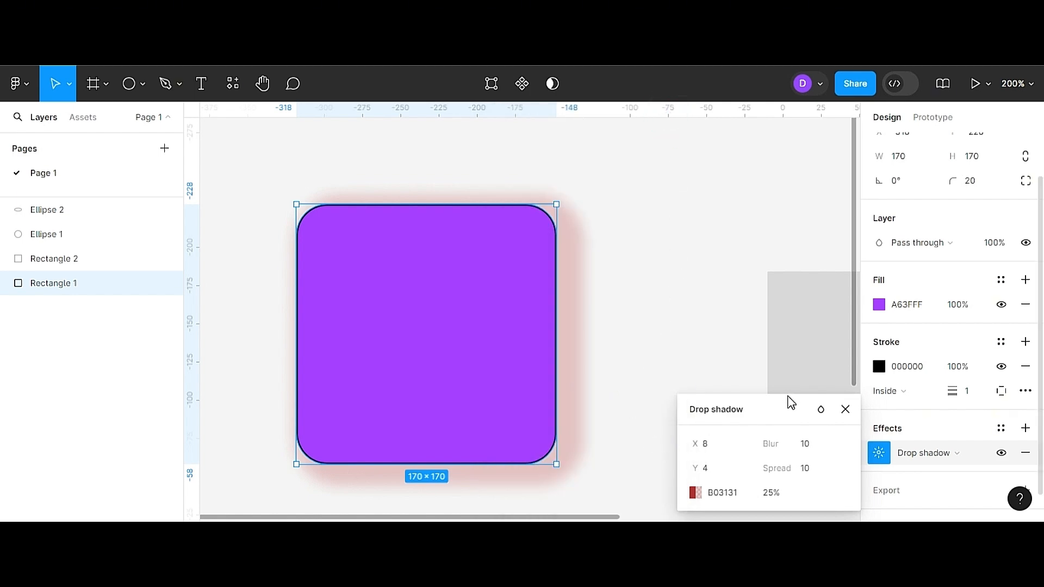
left_click(846, 411)
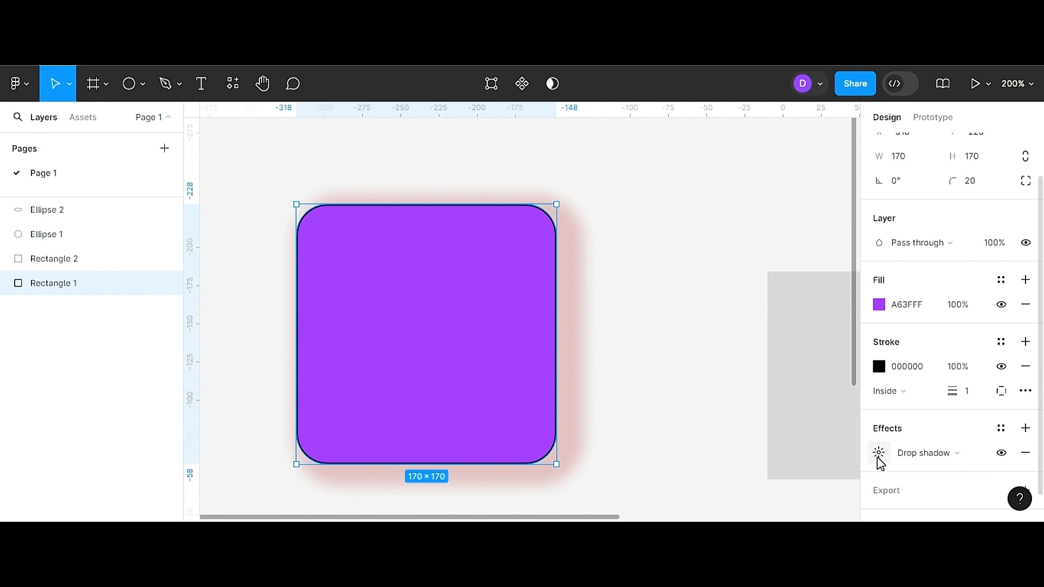
- Remove the drop shadow effect, the stroke and the fill from the purple square
left_click(1025, 456)
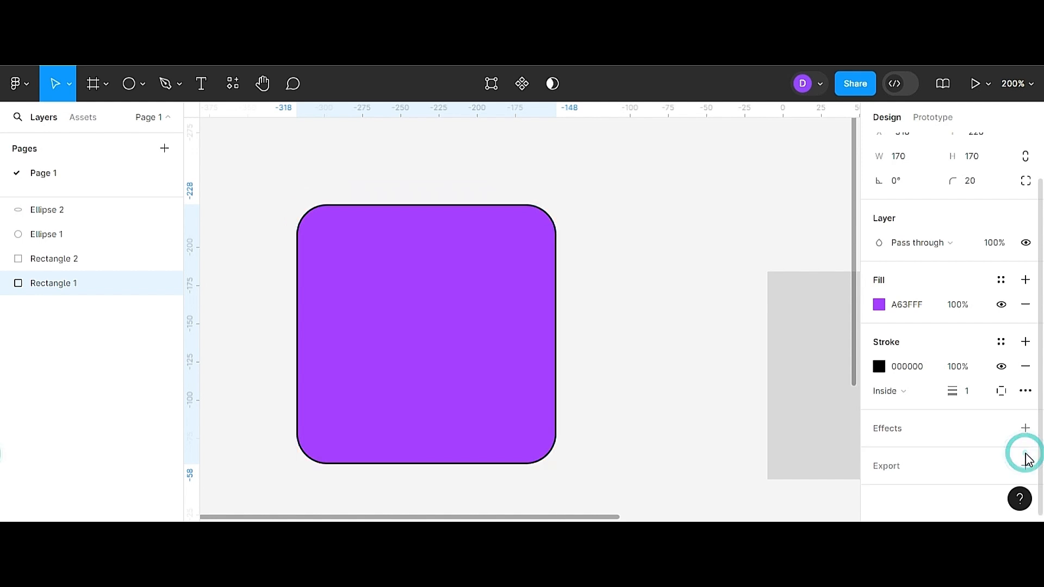
left_click(1026, 366)
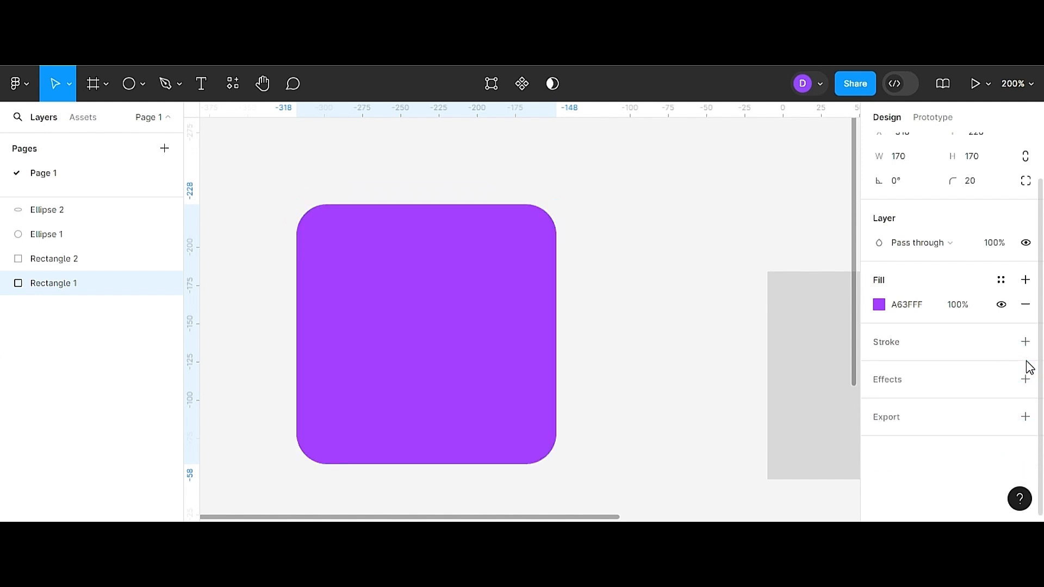
left_click(1025, 306)
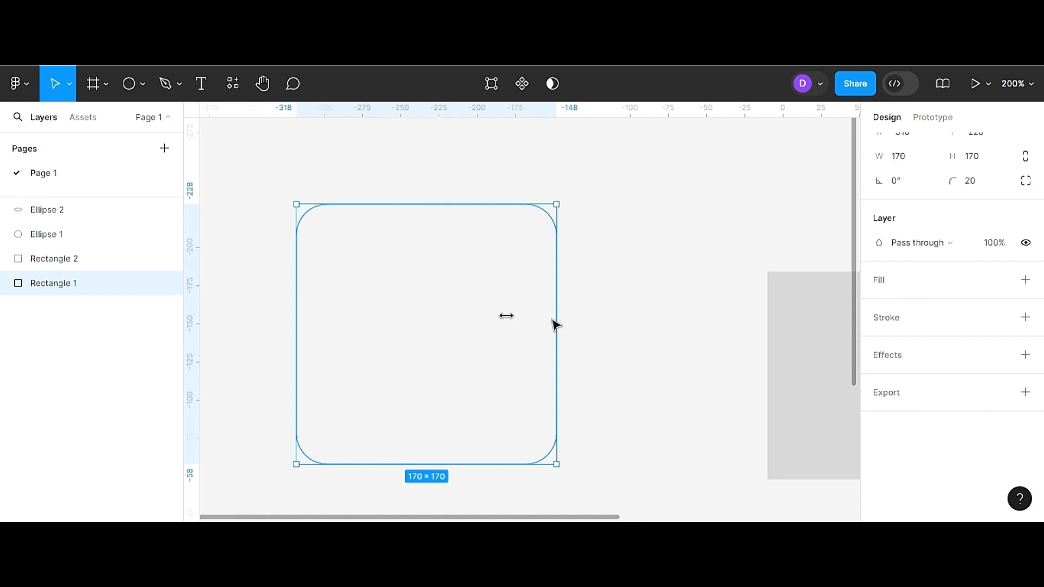
left_click(410, 328)
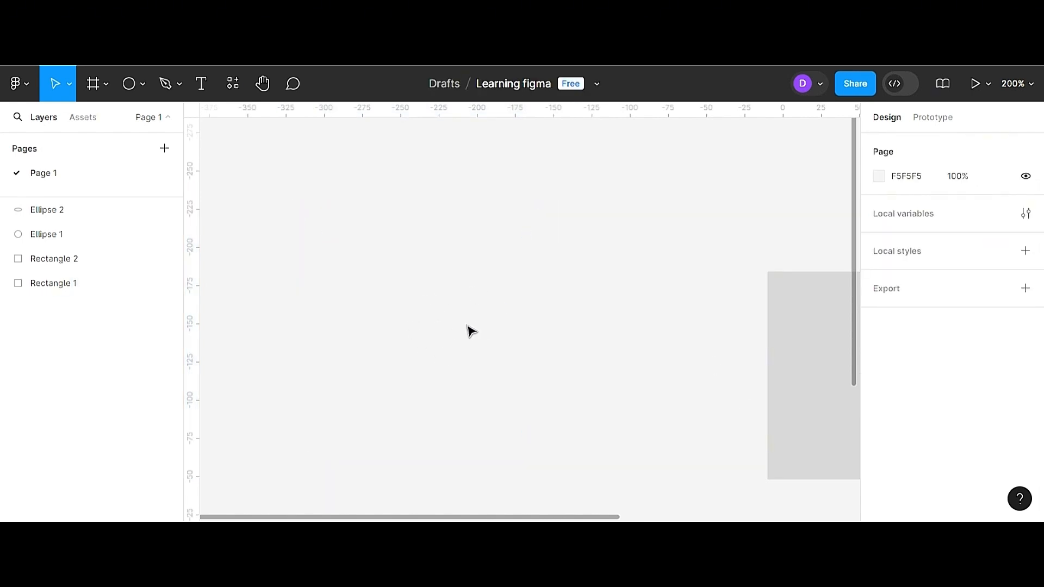
- Select Rectangle 1 and give it a new solid red fill, B91F1F
left_click(76, 259)
left_click(74, 282)
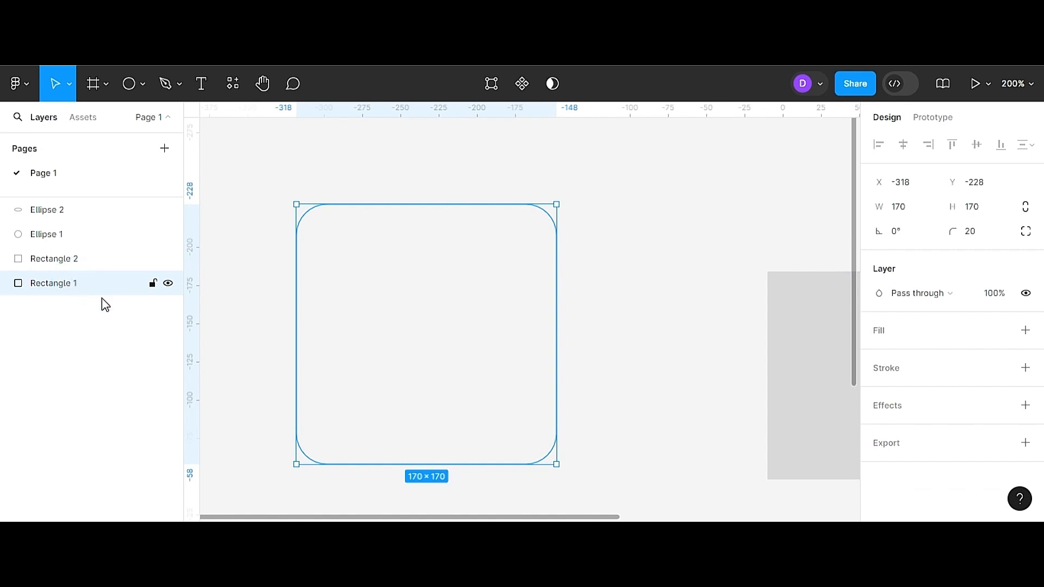
left_click(1025, 331)
left_click(881, 357)
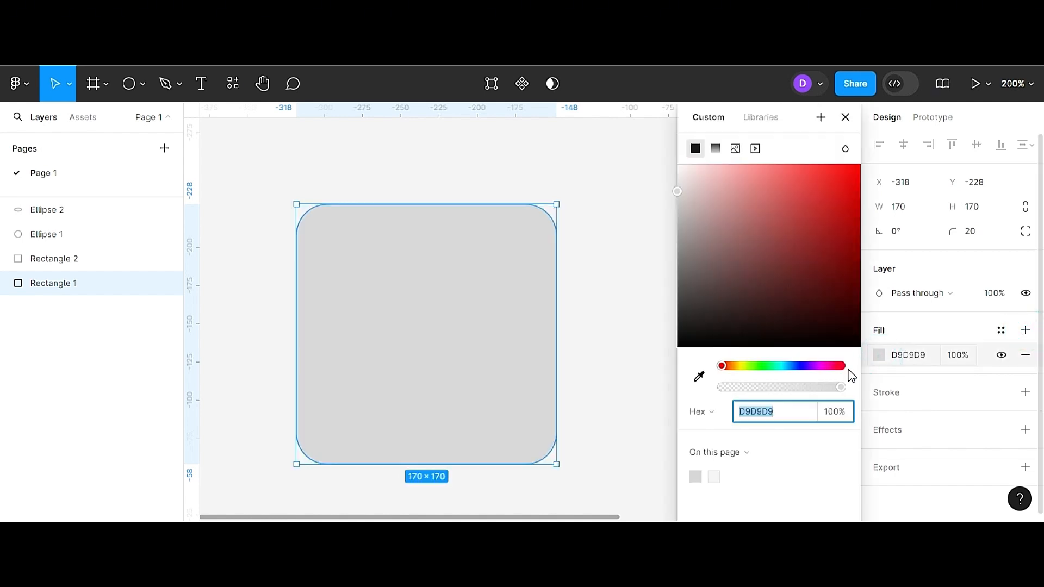
left_click(830, 215)
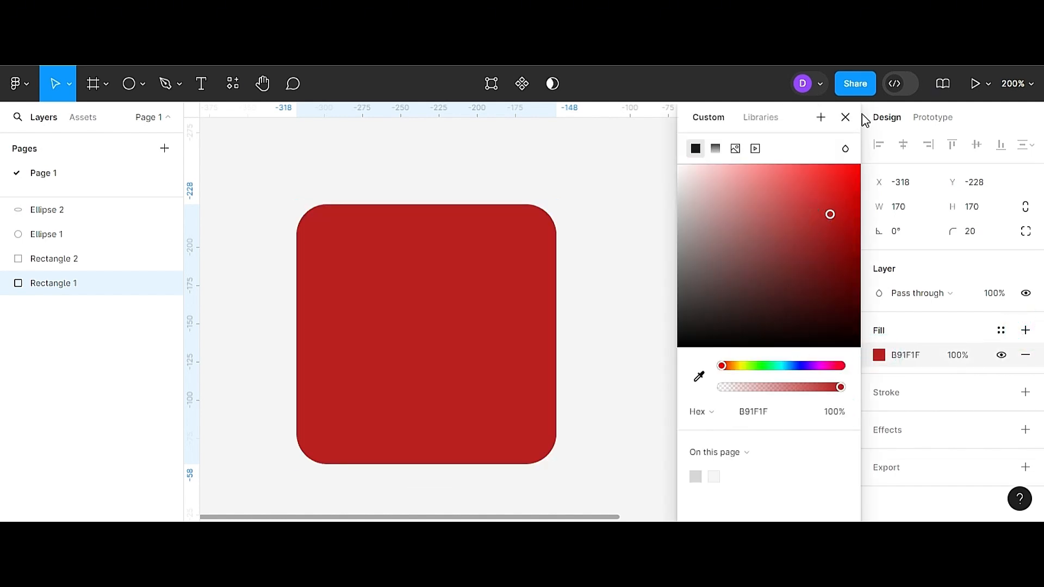
left_click(846, 117)
left_click(879, 355)
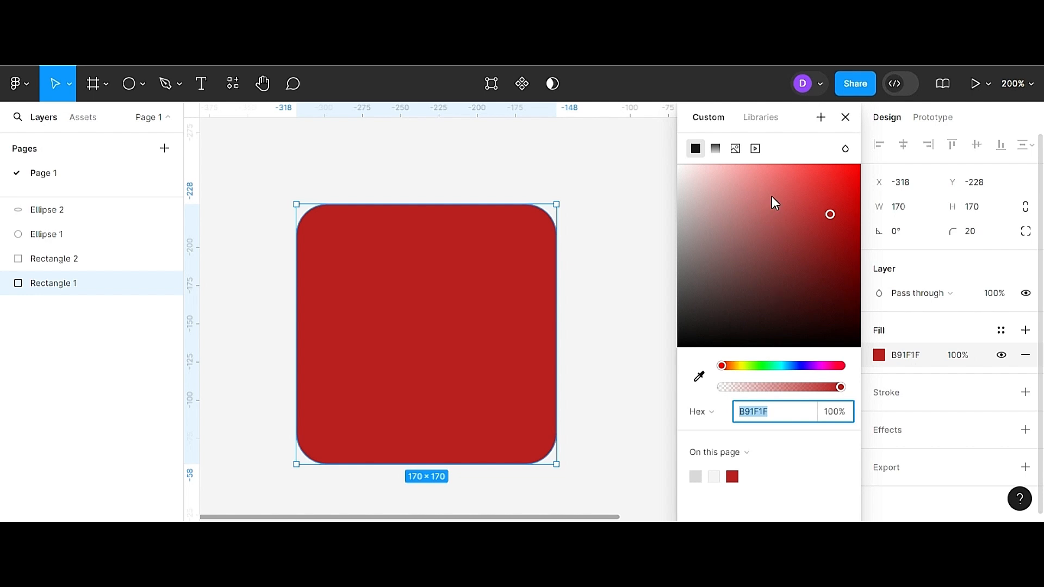
left_click(847, 117)
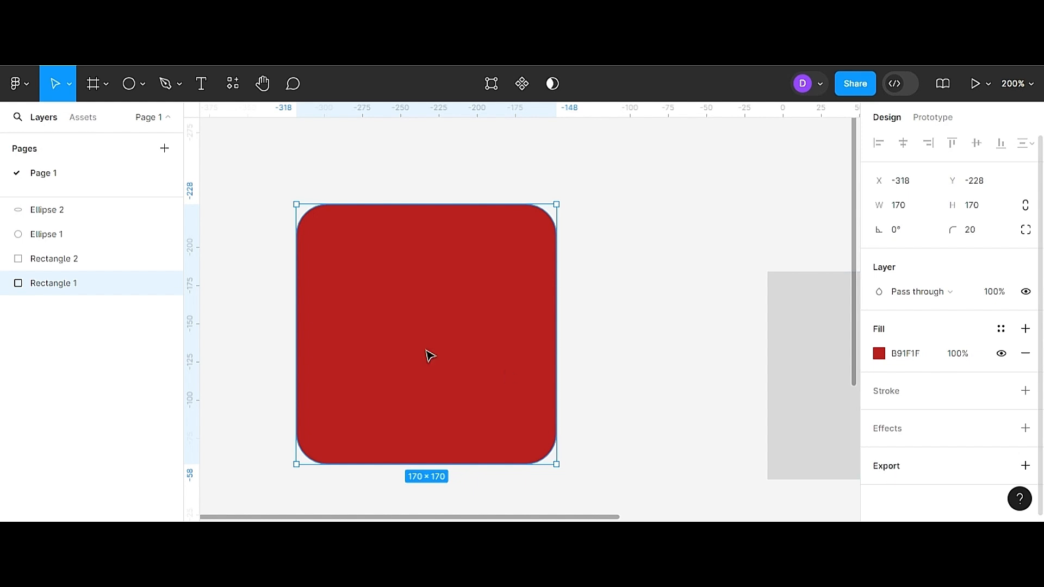
- Add a 1x PNG export setting to the red square and rename its layer to Red Rectangle
left_click(1026, 466)
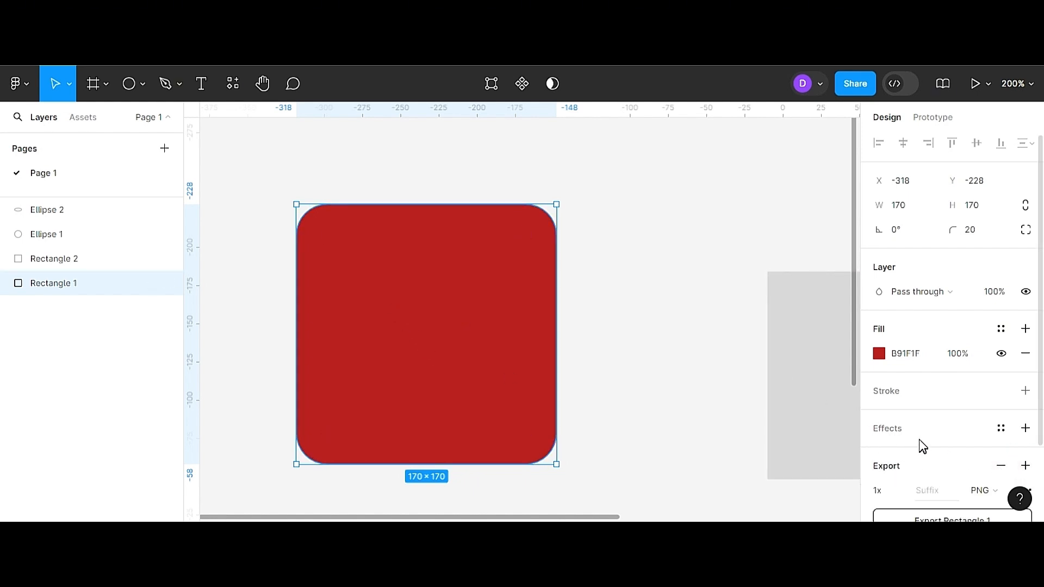
scroll(919, 451, "down", 3)
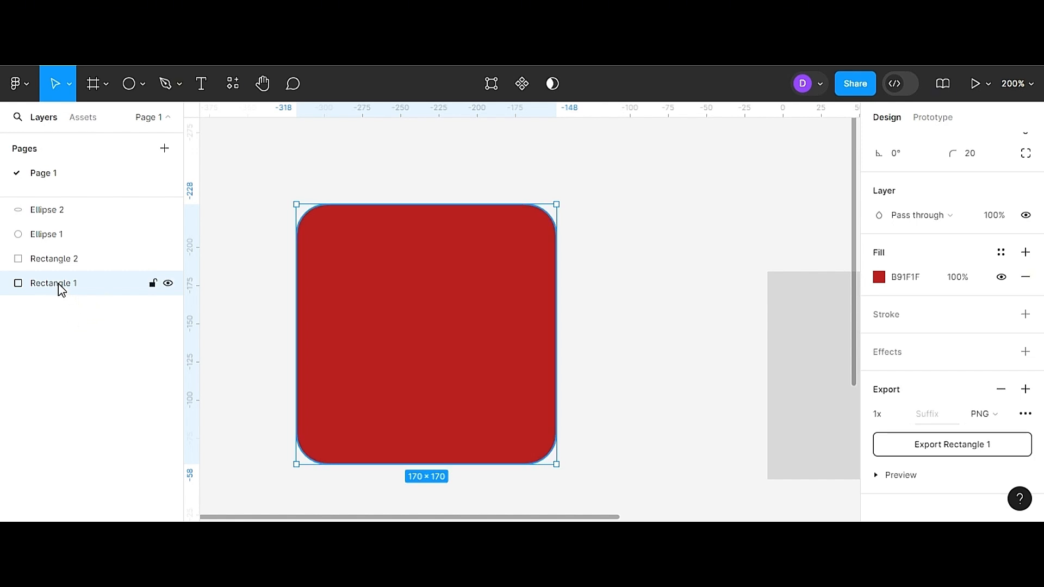
left_click(87, 285)
double_click(58, 284)
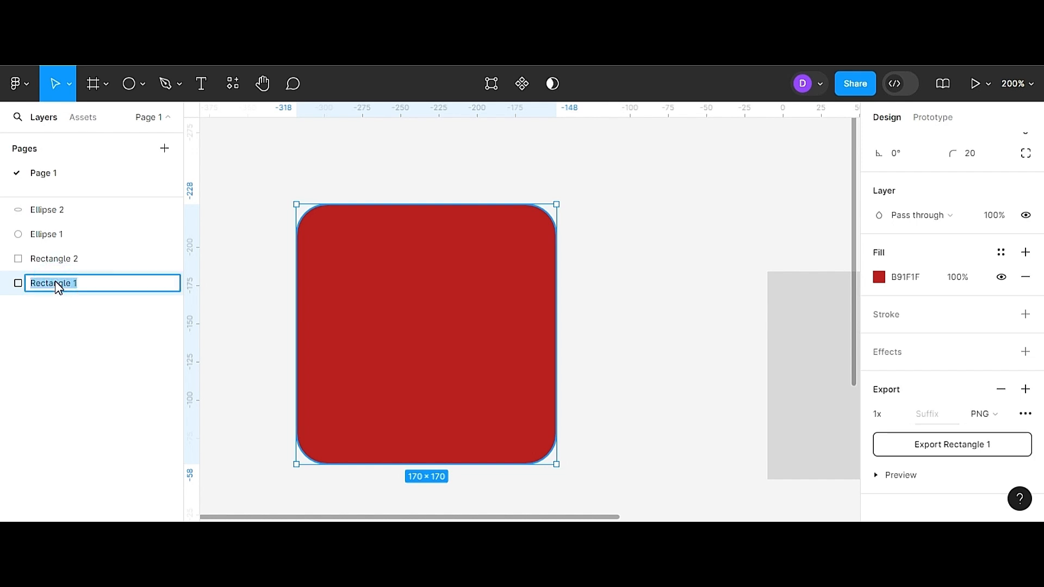
type("Red")
left_click(650, 240)
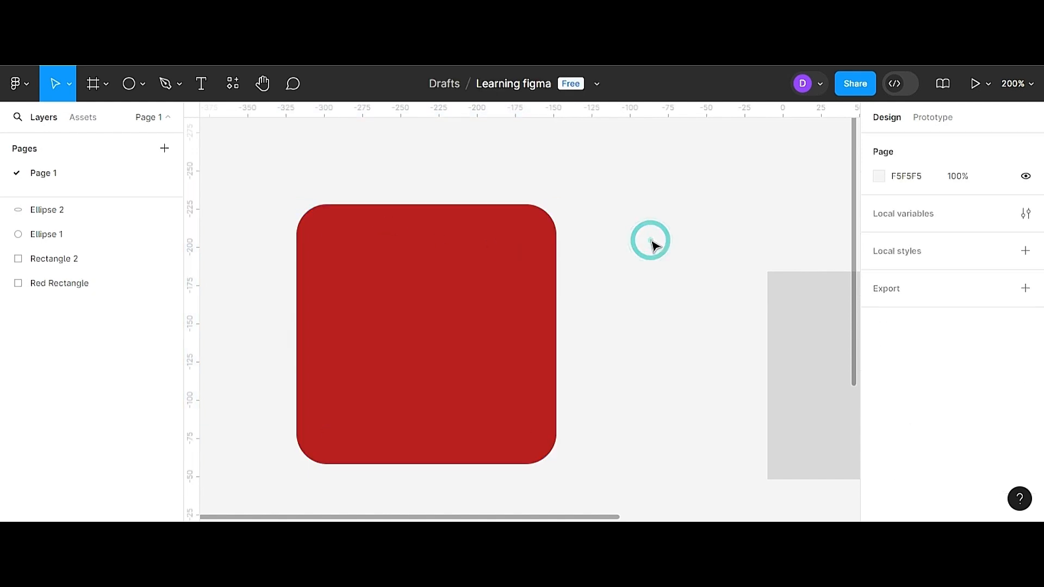
left_click(373, 281)
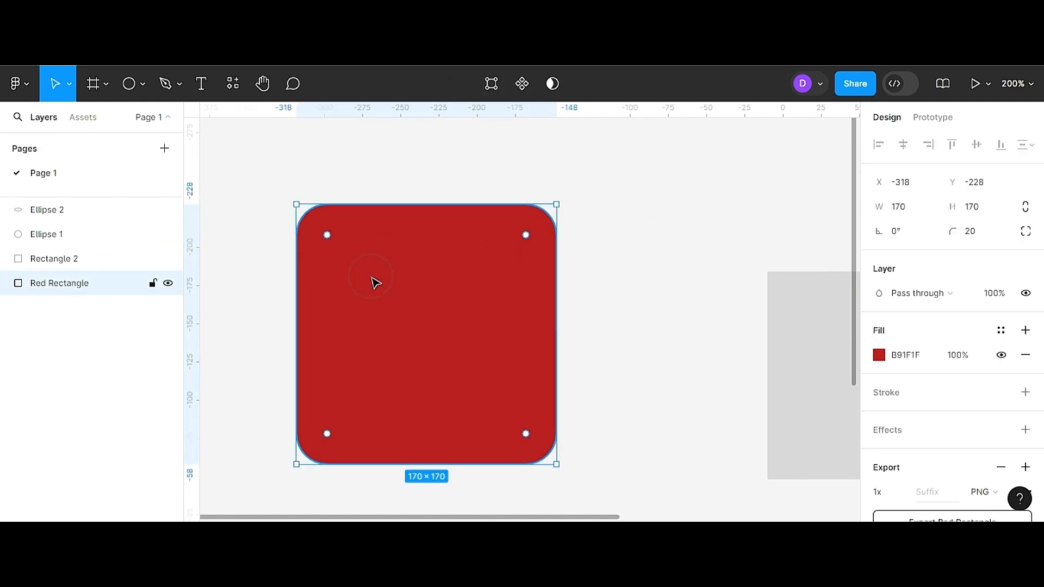
scroll(897, 451, "down", 2)
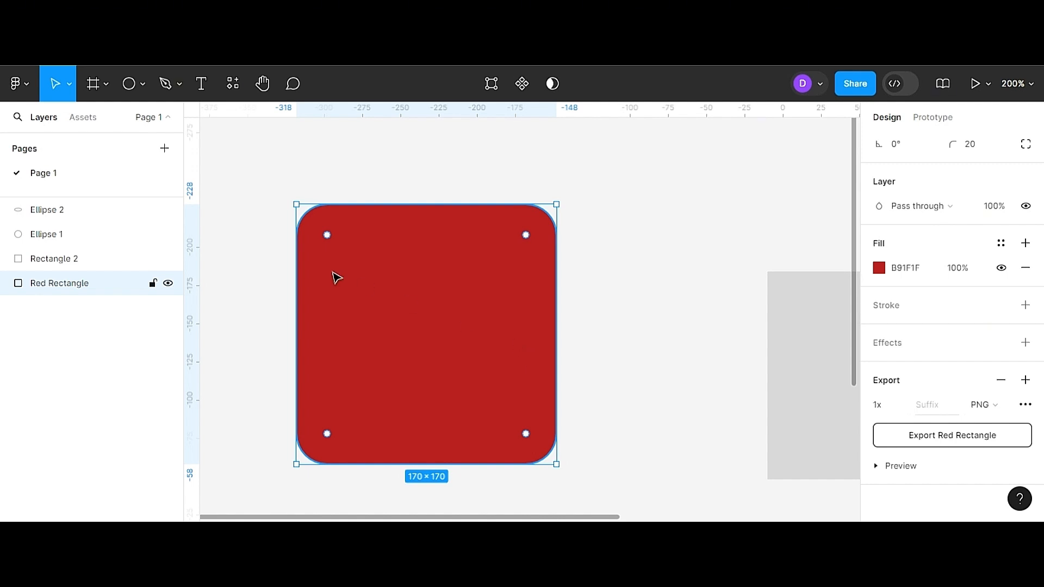
double_click(51, 284)
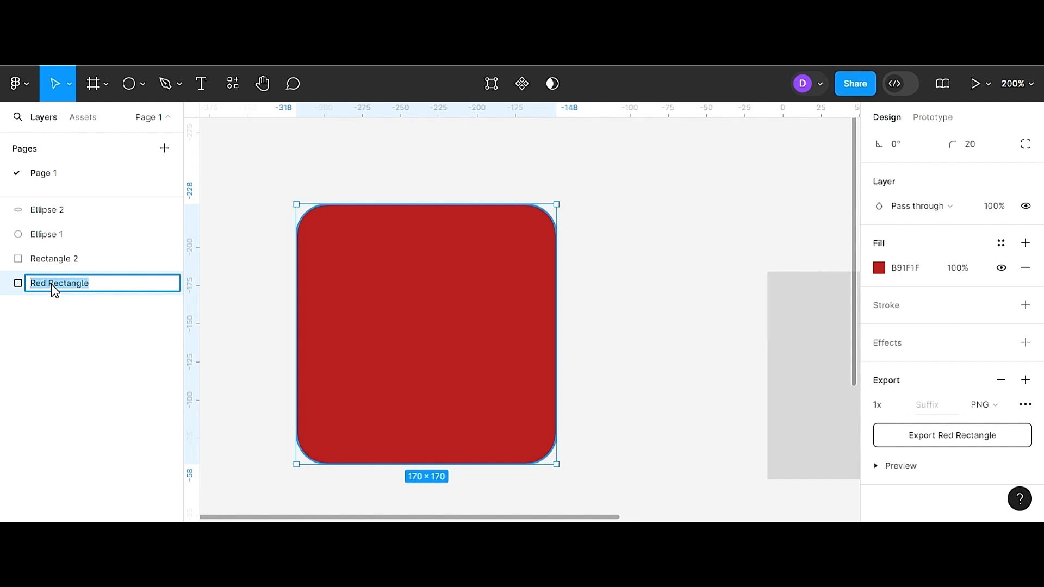
left_click(224, 199)
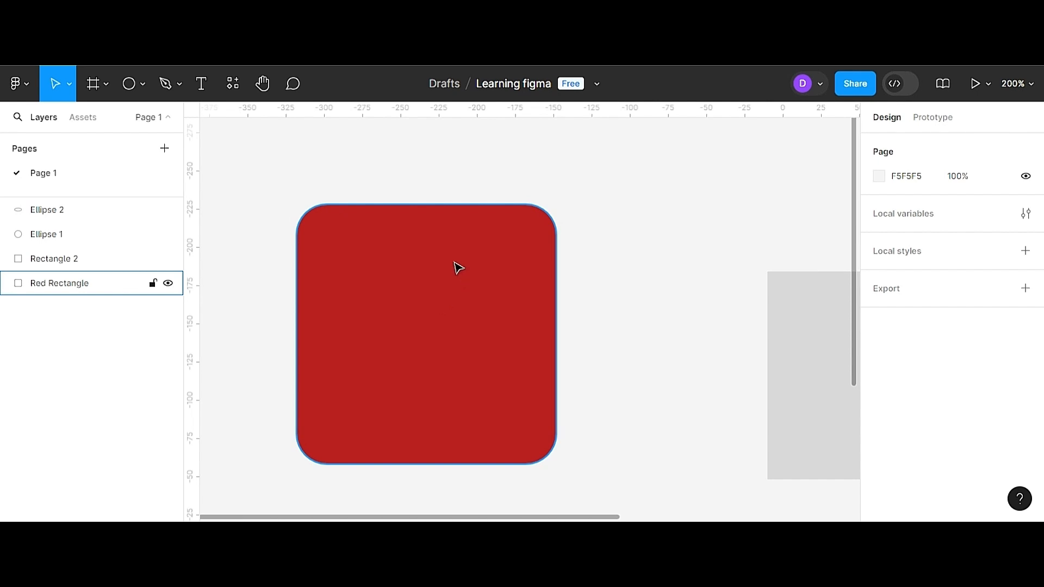
left_click(371, 282)
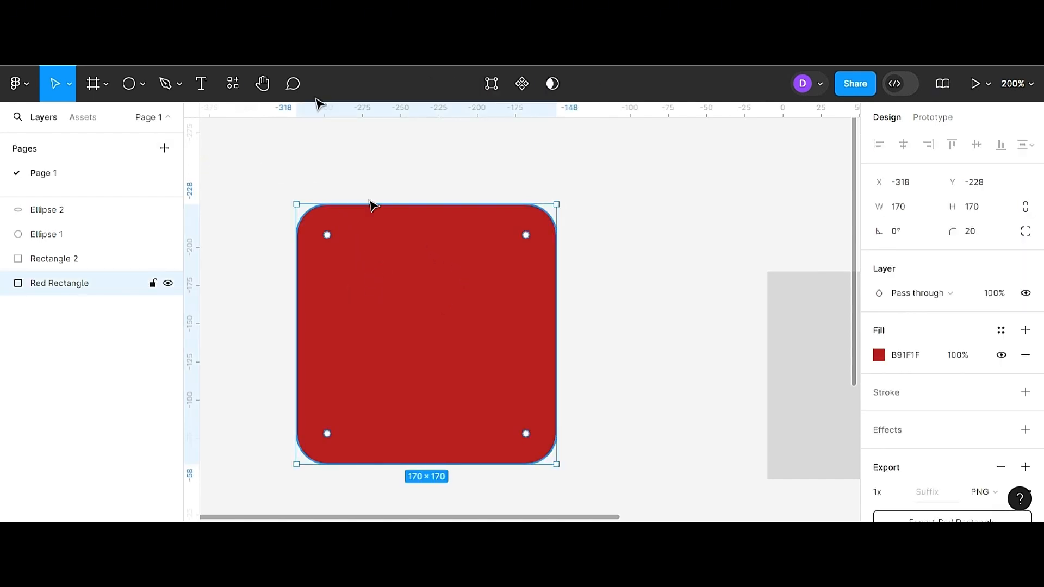
- Draw a 170 × 170 frame beside the red rectangle, aligned with its top edge
left_click(105, 82)
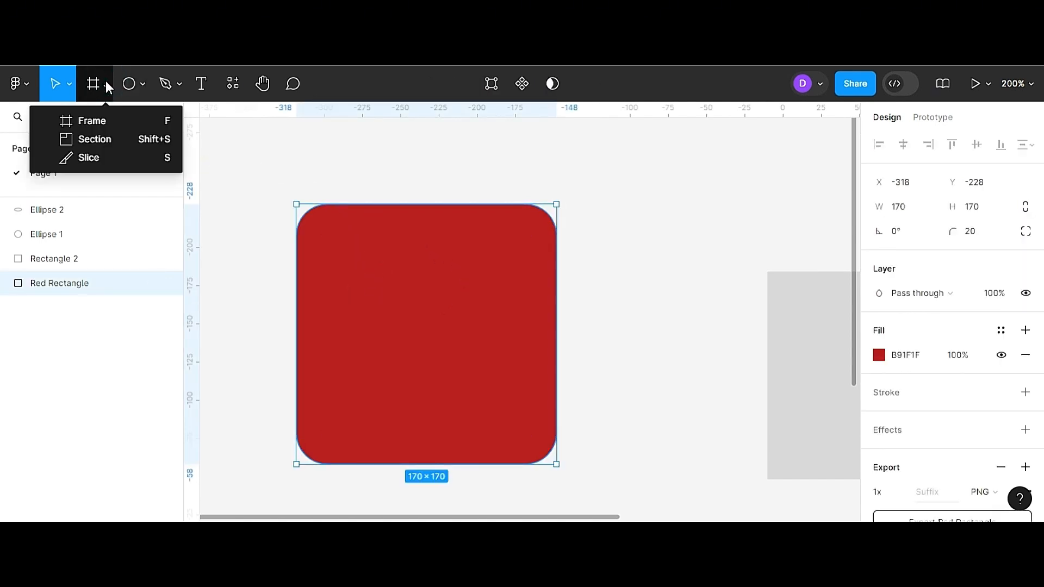
left_click(97, 125)
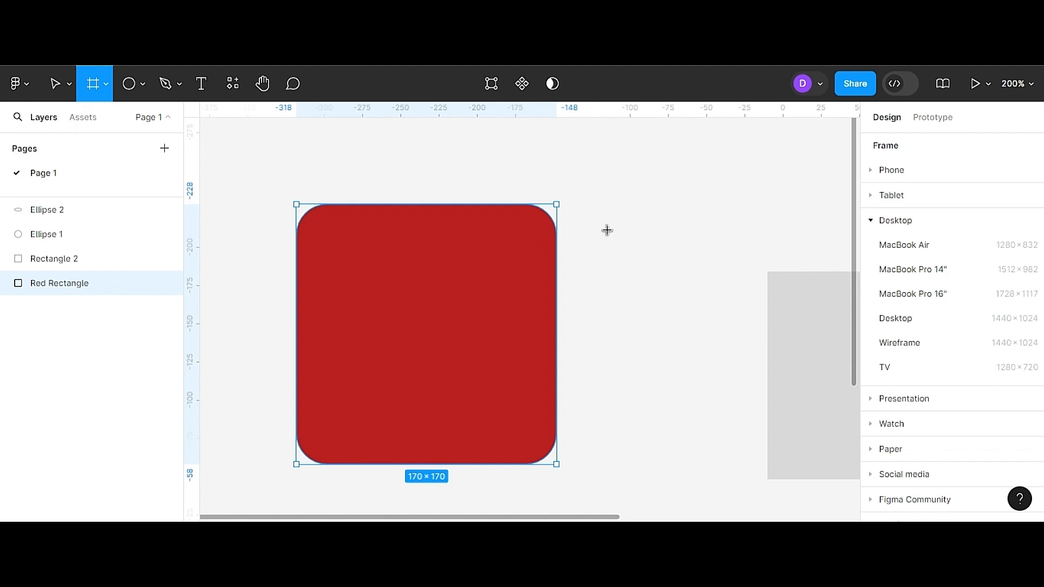
left_click_drag(597, 204, 760, 463)
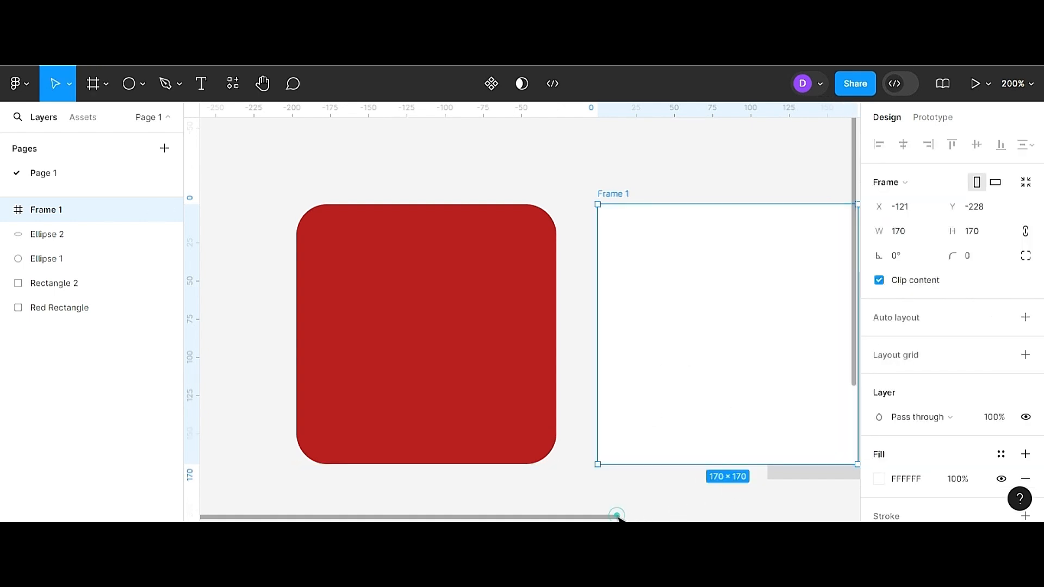
- Delete the grey rectangle that is partly covered by the new frame
left_click_drag(618, 517, 744, 520)
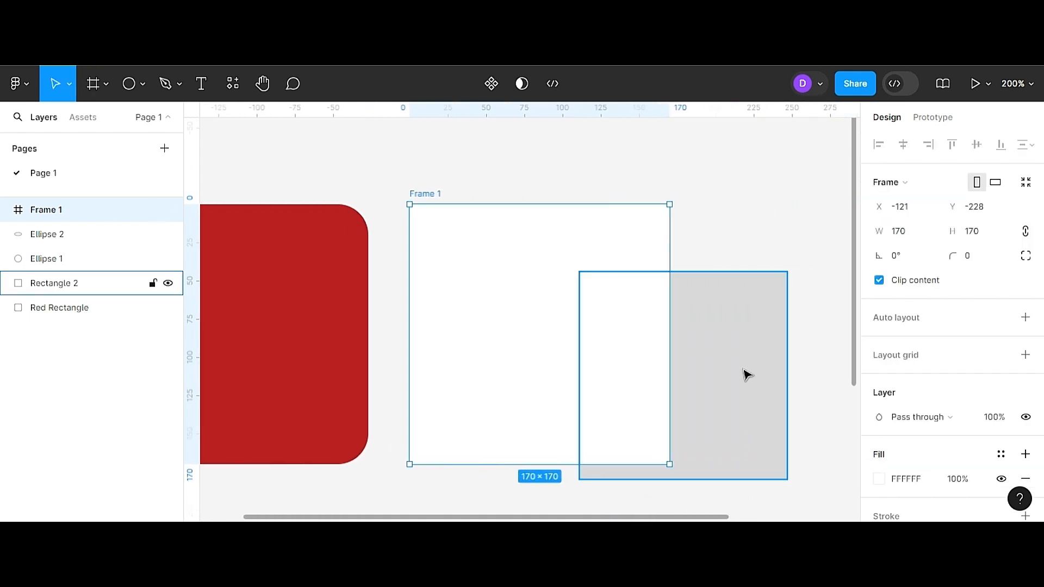
left_click(742, 368)
key("Delete")
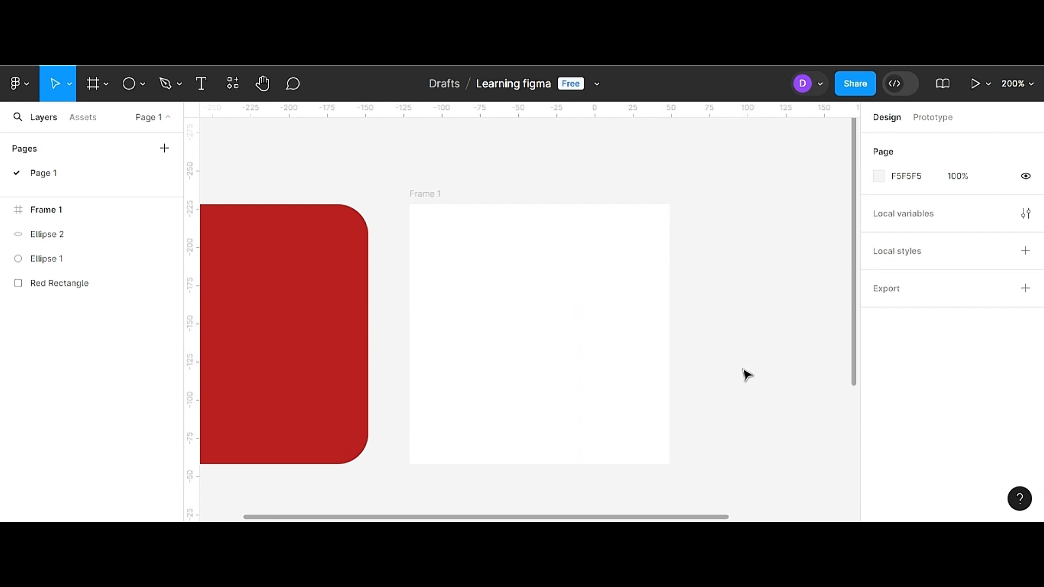
- Set the corner radius of Frame 1 to 20
scroll(442, 250, "left", 3)
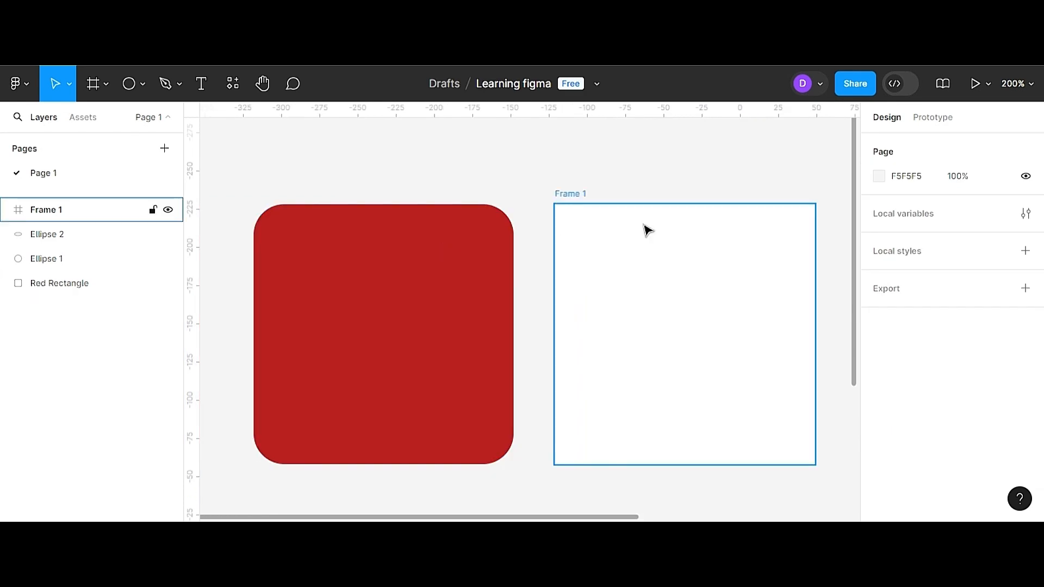
left_click(625, 250)
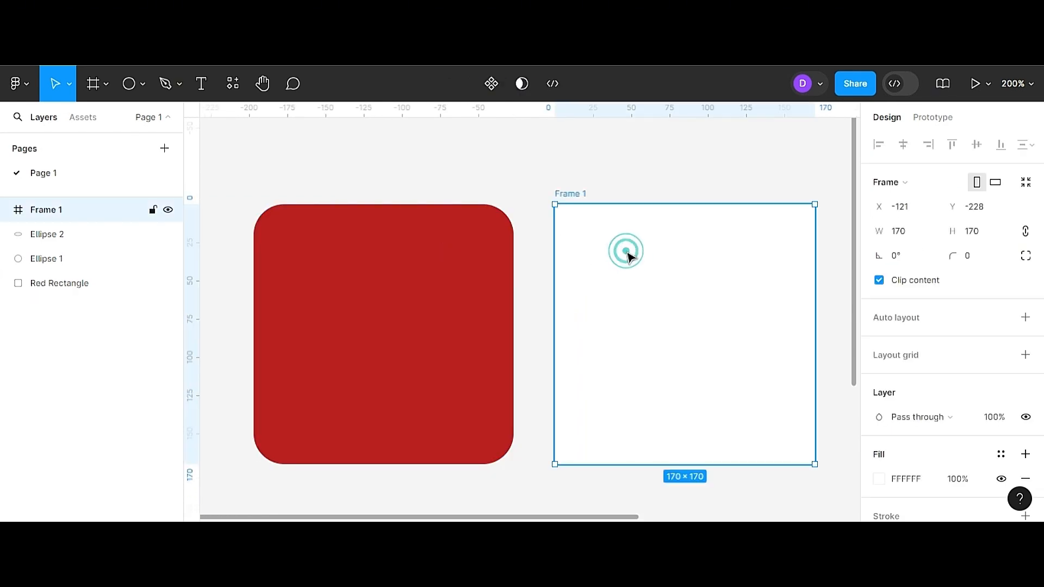
left_click(983, 254)
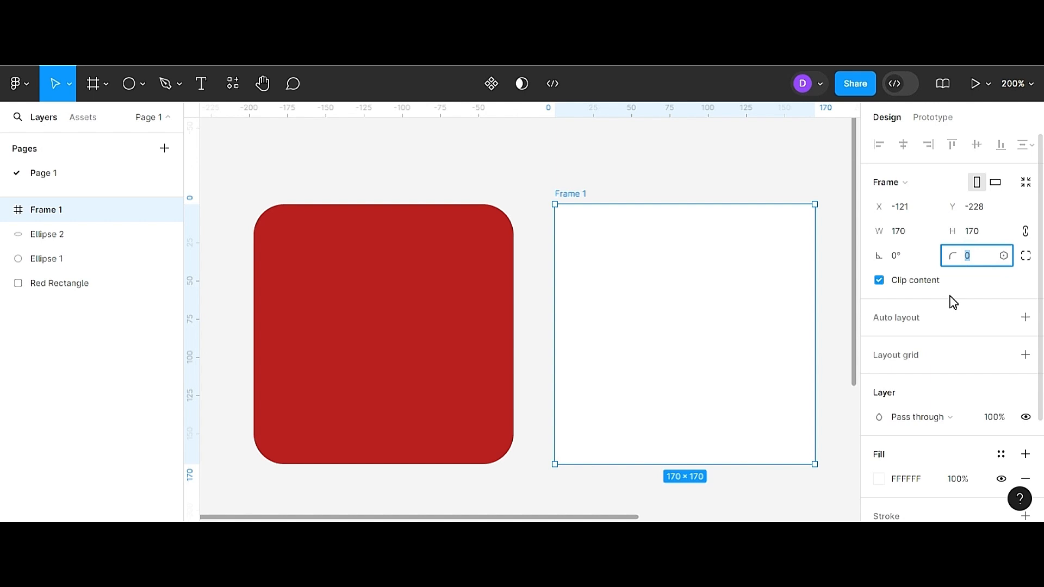
type("20")
key("Return")
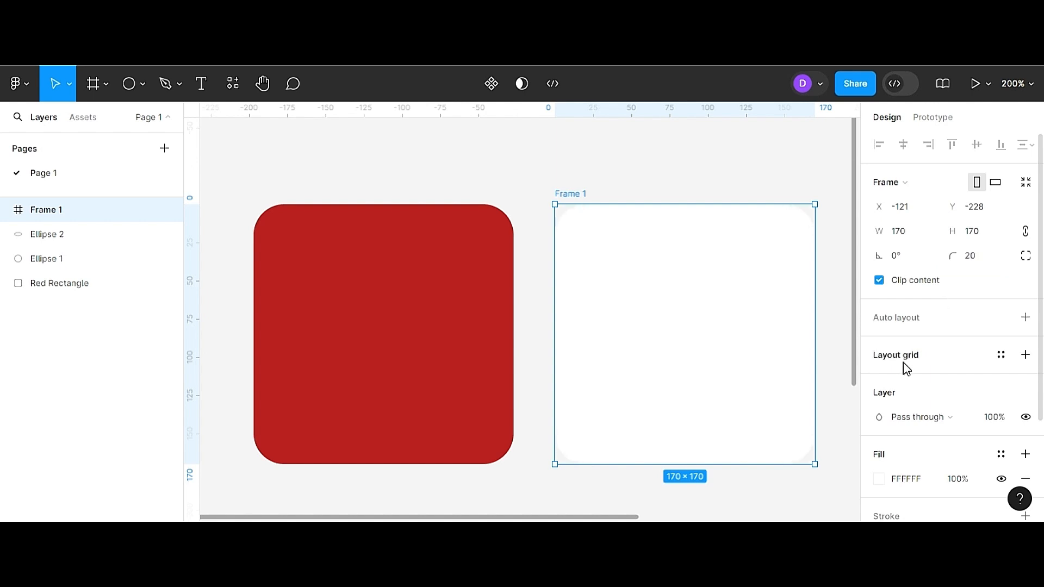
- Change the fill colour of Frame 1 to the blue 222BFA
scroll(906, 369, "down", 3)
left_click(881, 356)
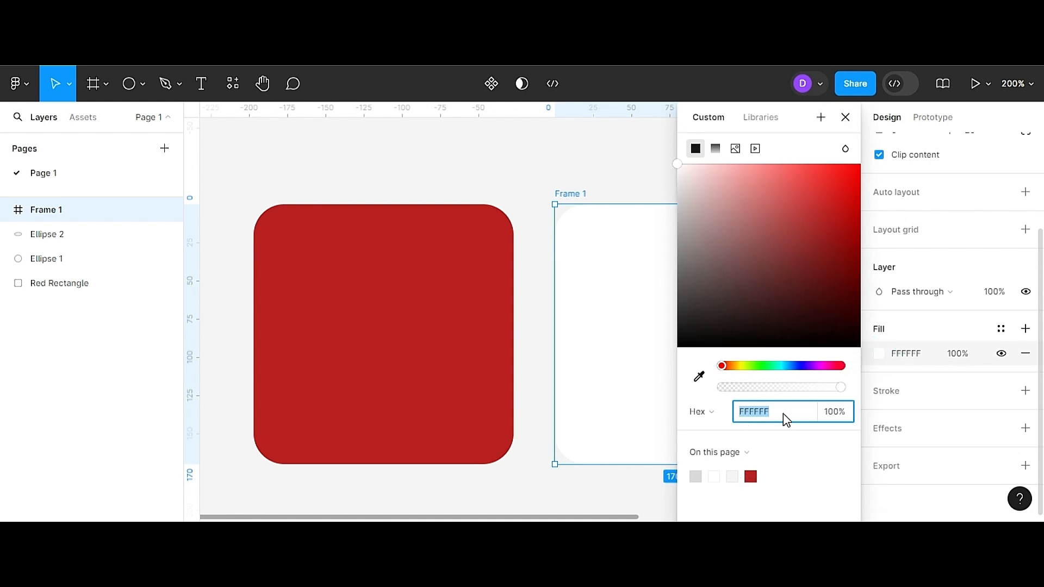
left_click(800, 366)
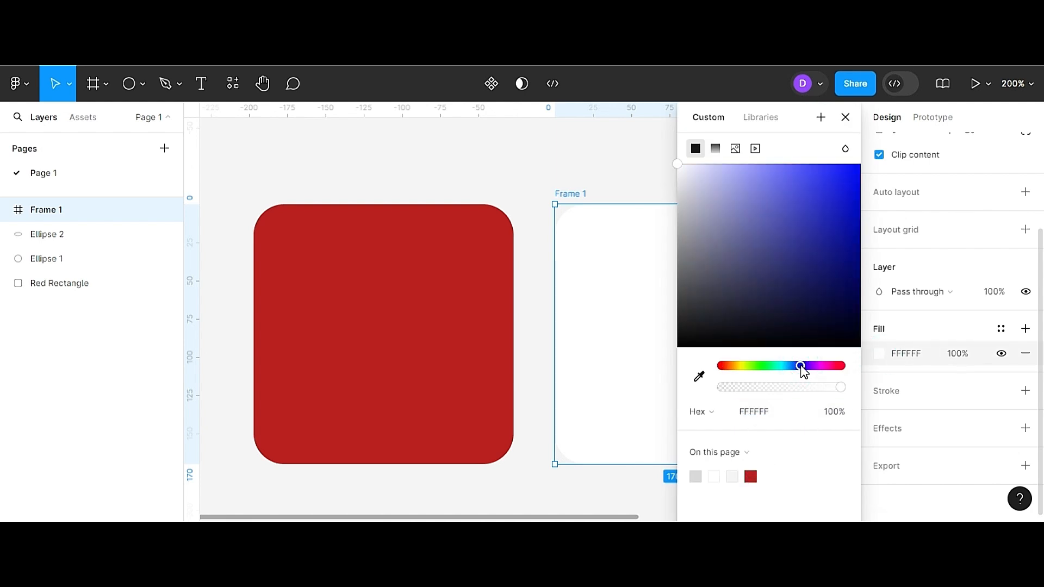
left_click(836, 172)
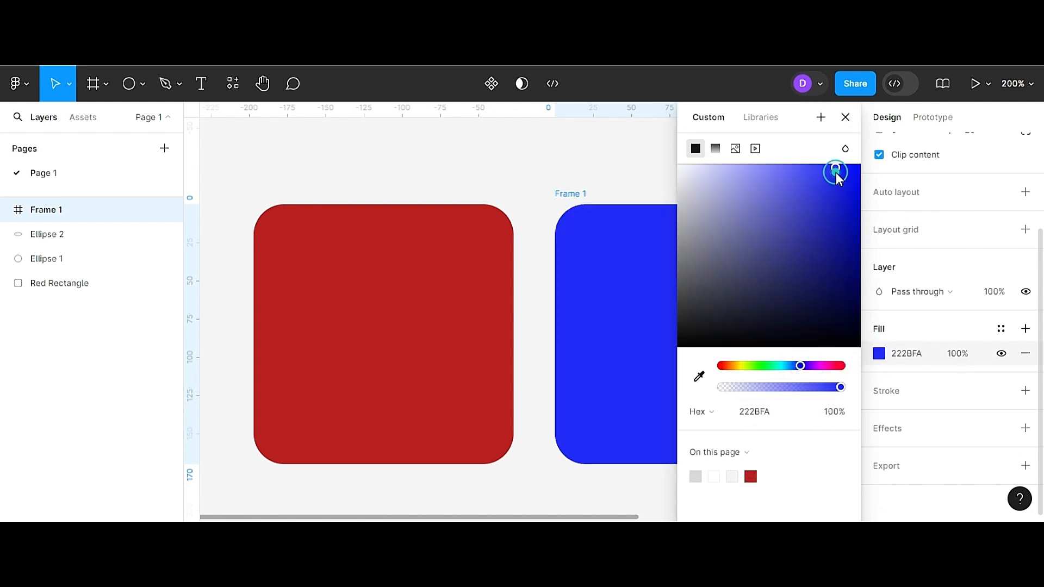
left_click(845, 117)
left_click(663, 154)
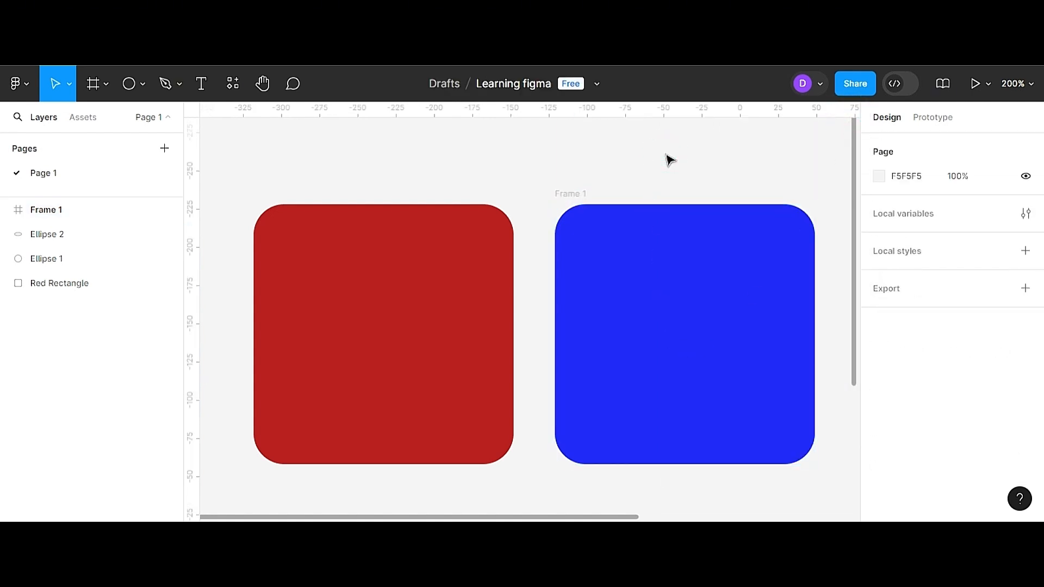
left_click(662, 278)
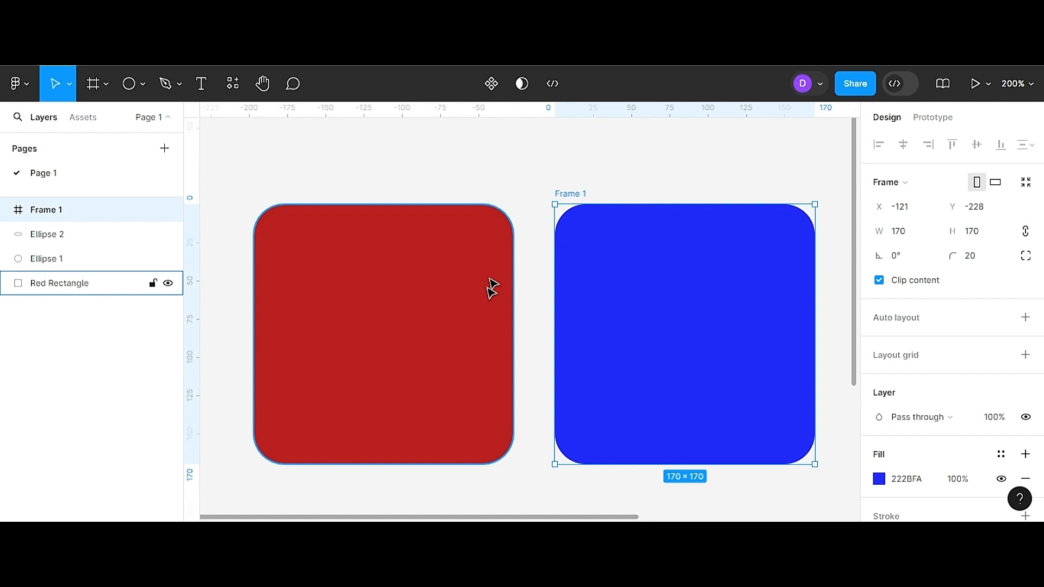
- Draw a circle about 38 × 38 in the empty canvas area above the red rectangle
scroll(492, 275, "up", 2)
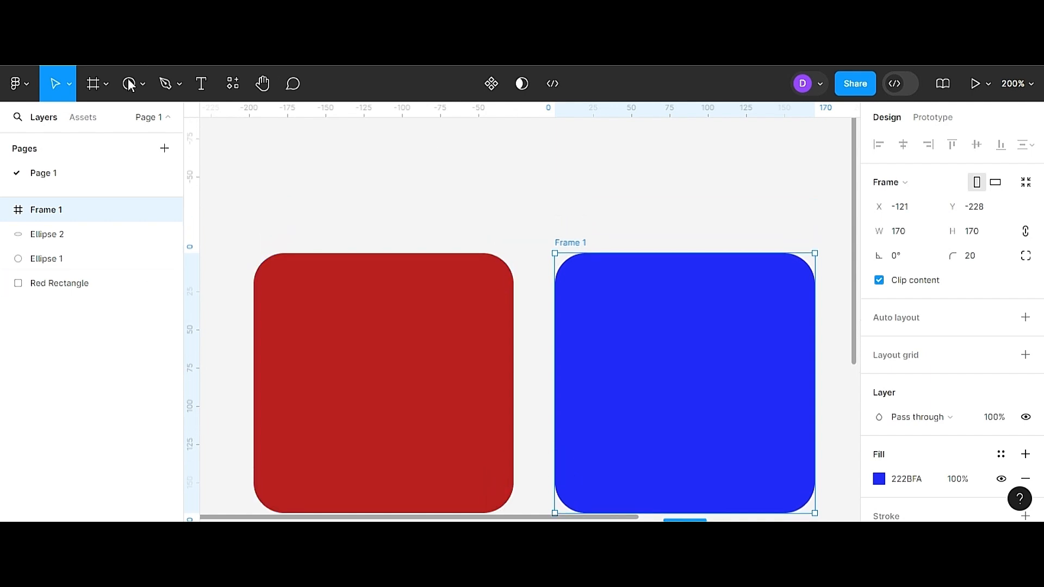
left_click(106, 84)
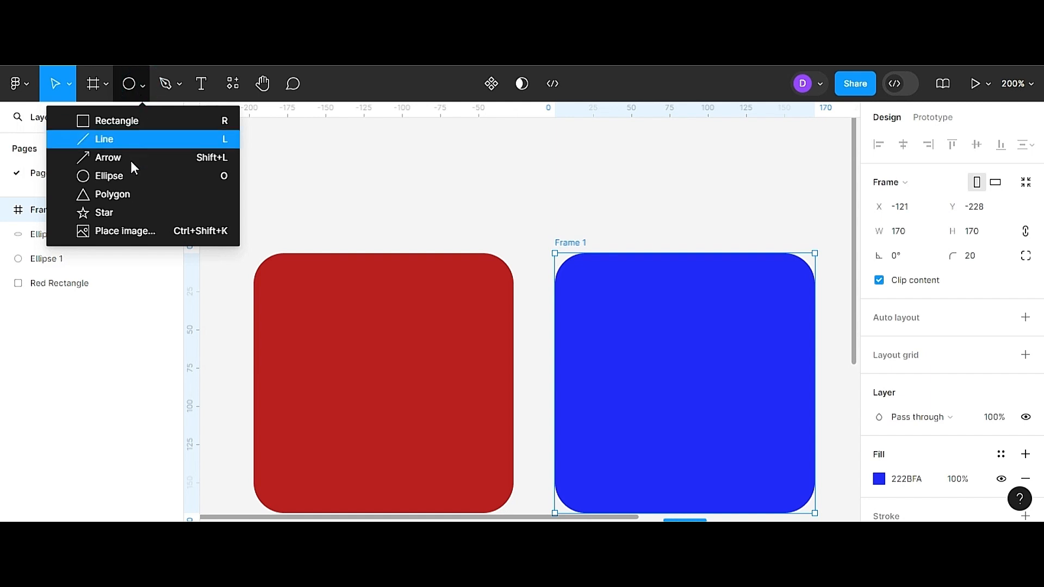
left_click(129, 174)
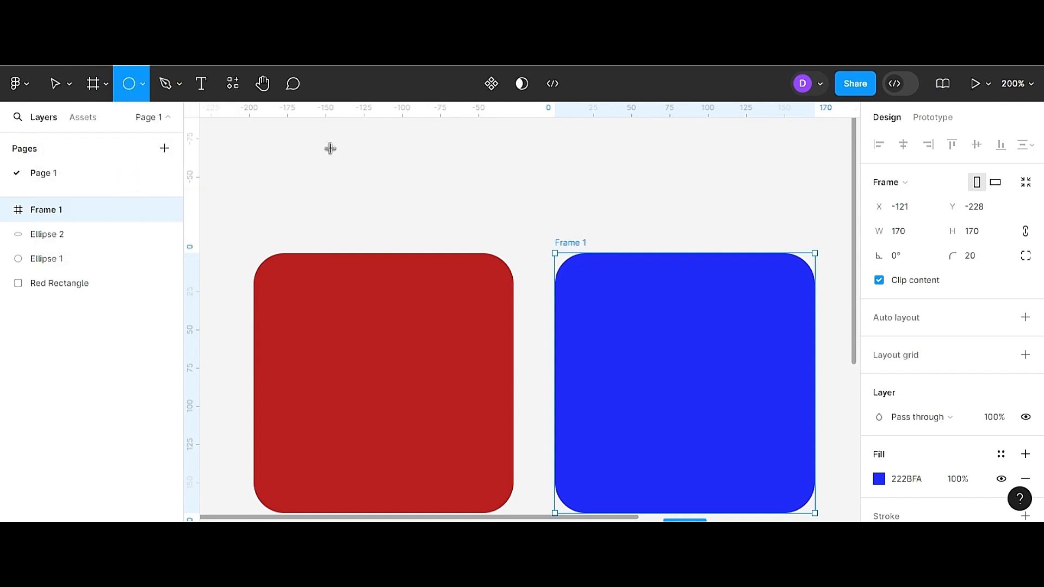
left_click_drag(330, 148, 388, 206)
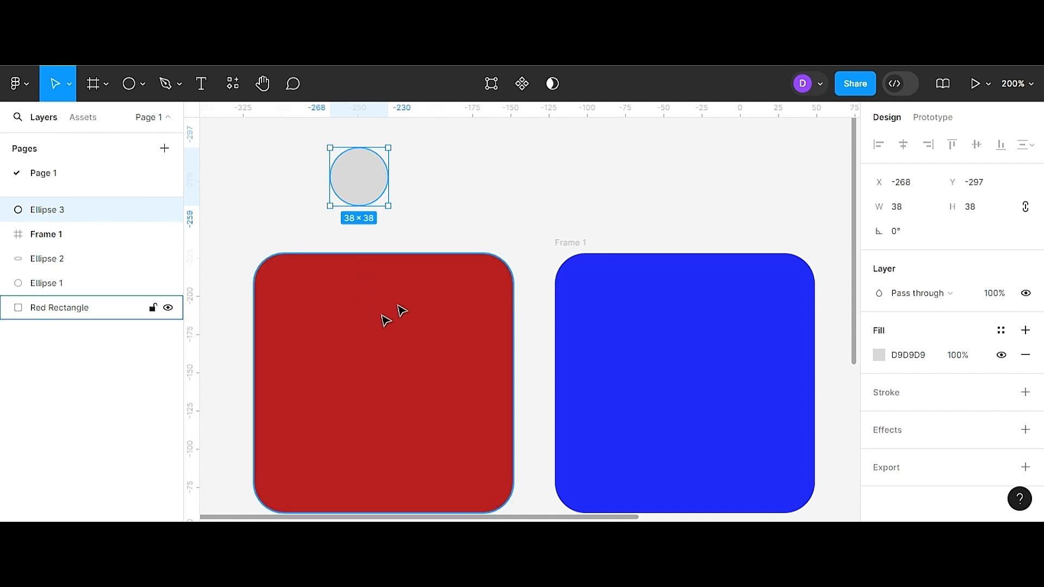
- Move the circle over the red rectangle's upper edge and on into Frame 1, to about X 15, Y -8
left_click_drag(361, 204, 322, 250)
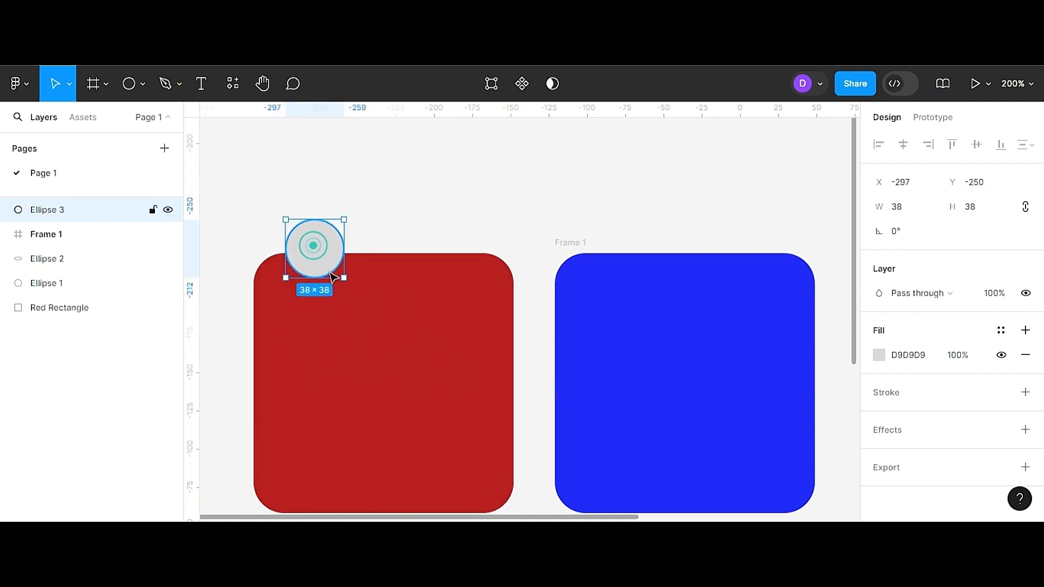
left_click_drag(315, 248, 610, 275)
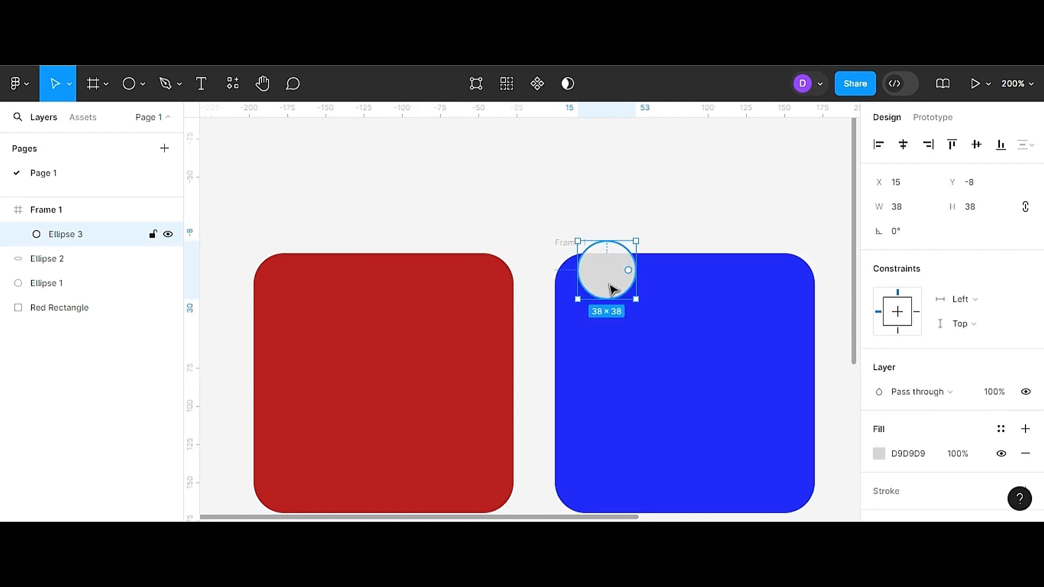
left_click(660, 227)
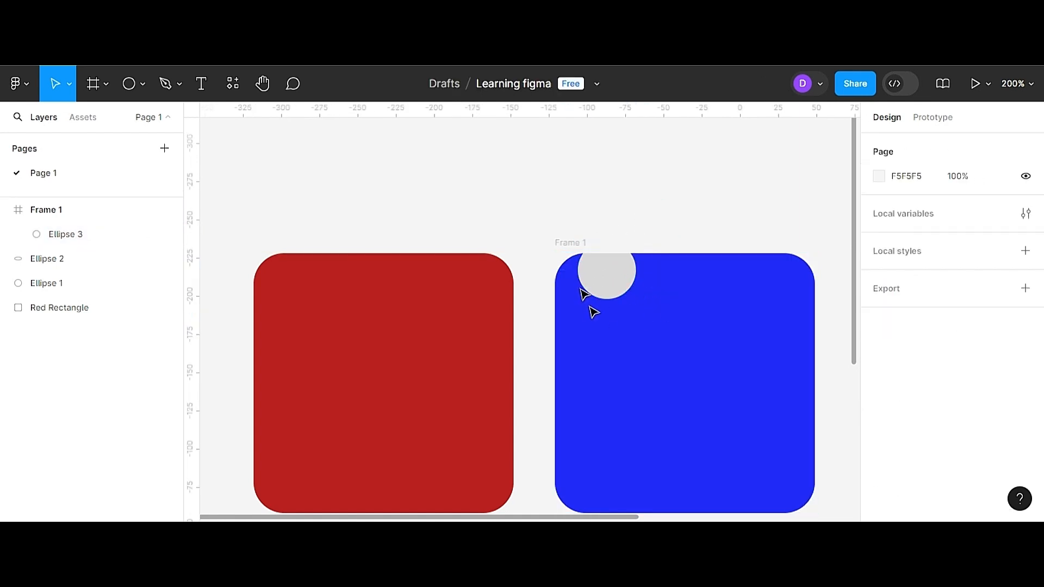
- Shift the circle along Frame 1's upper edge to about X 53, Y -8 and deselect it
scroll(762, 386, "down", 2)
scroll(761, 386, "right", 3)
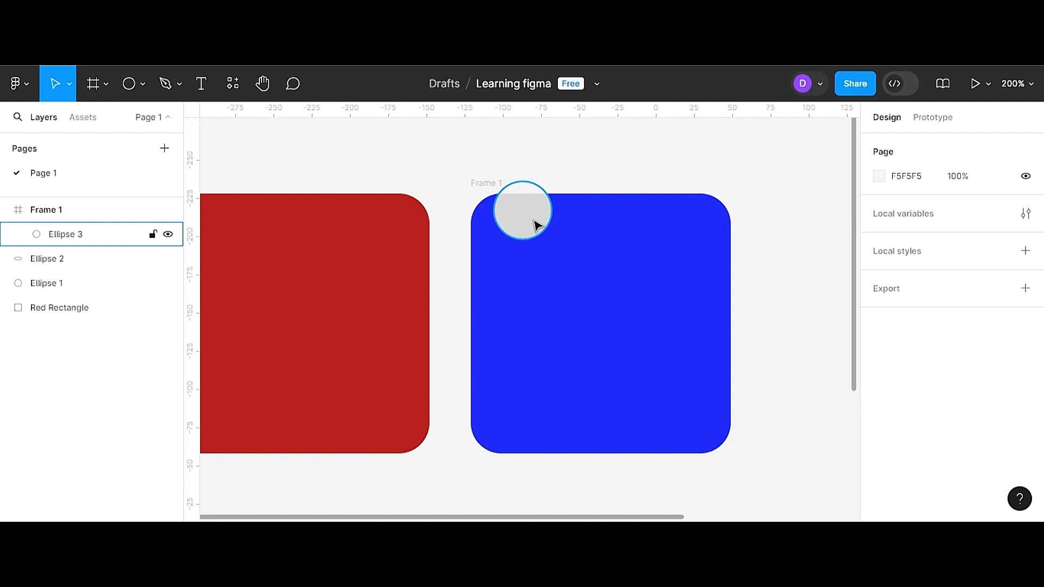
scroll(533, 224, "left", 3)
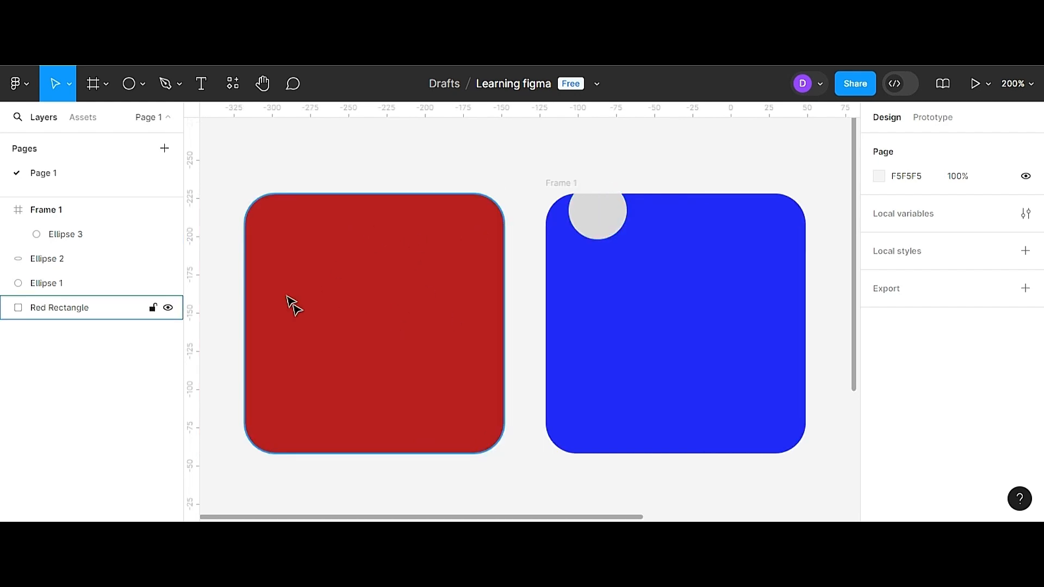
left_click(607, 213)
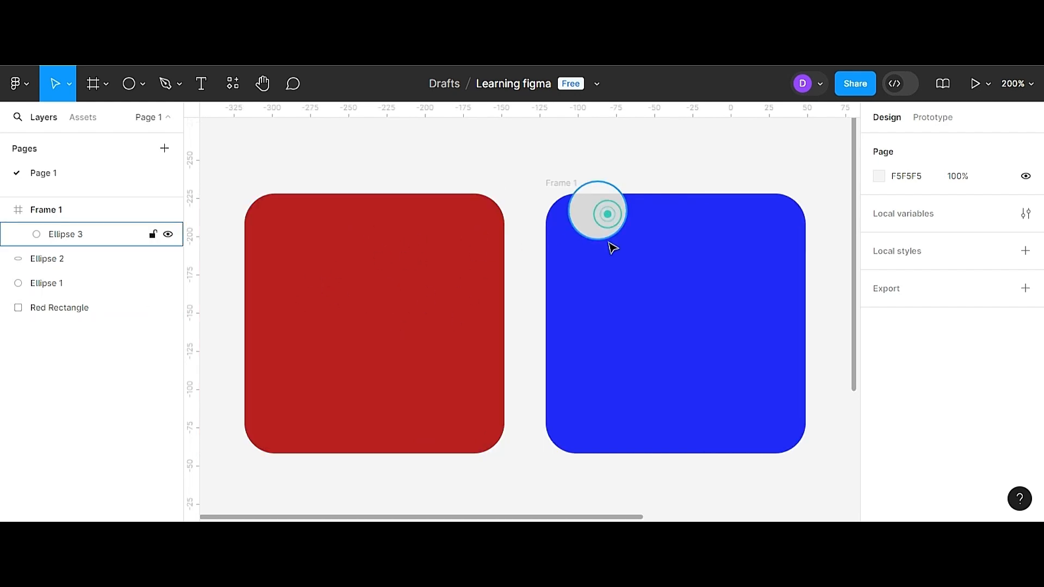
left_click_drag(611, 244, 662, 212)
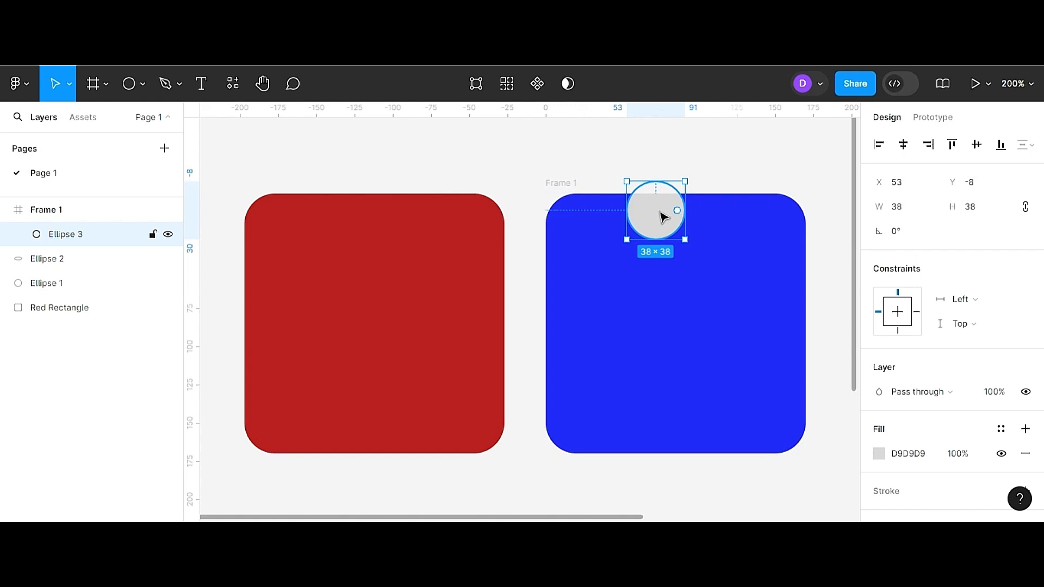
left_click(535, 172)
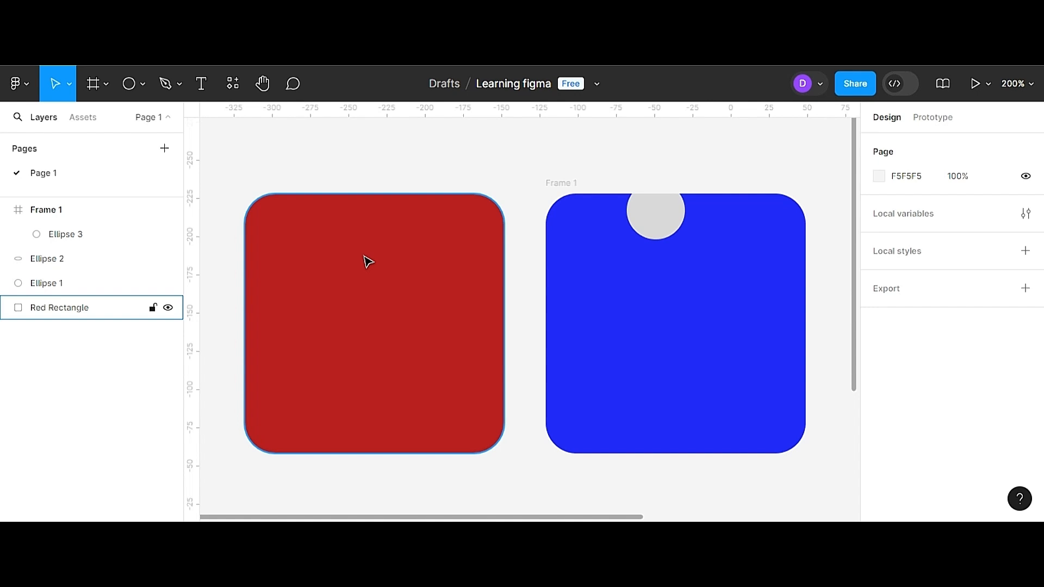
right_click(628, 307)
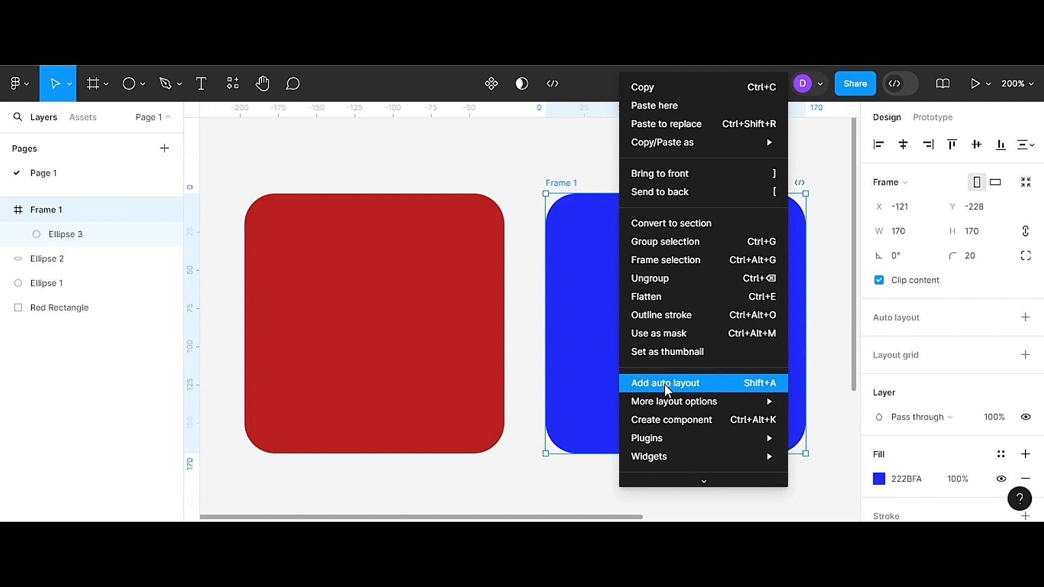
left_click(516, 159)
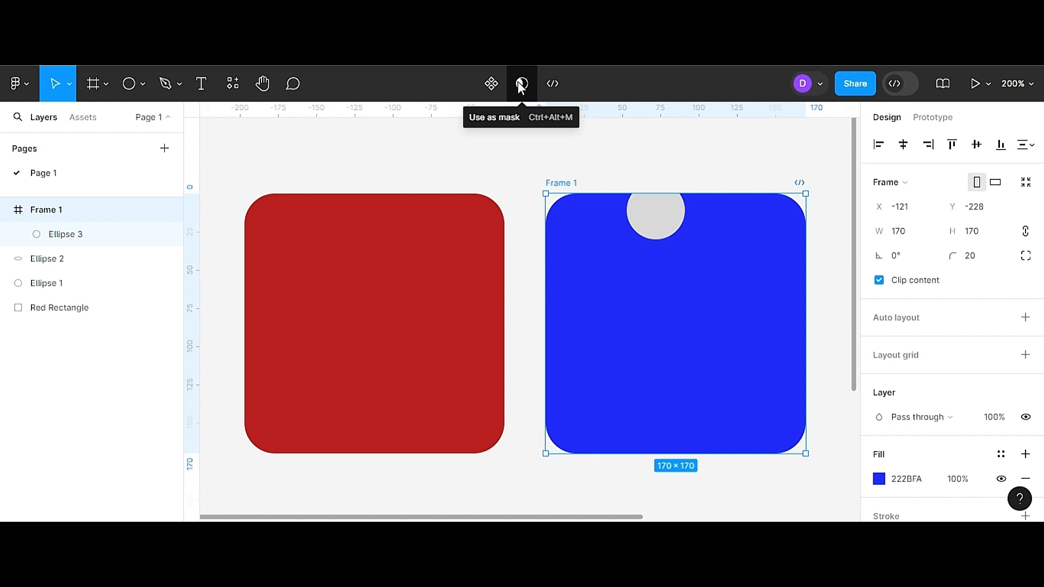
key("ctrl+minus")
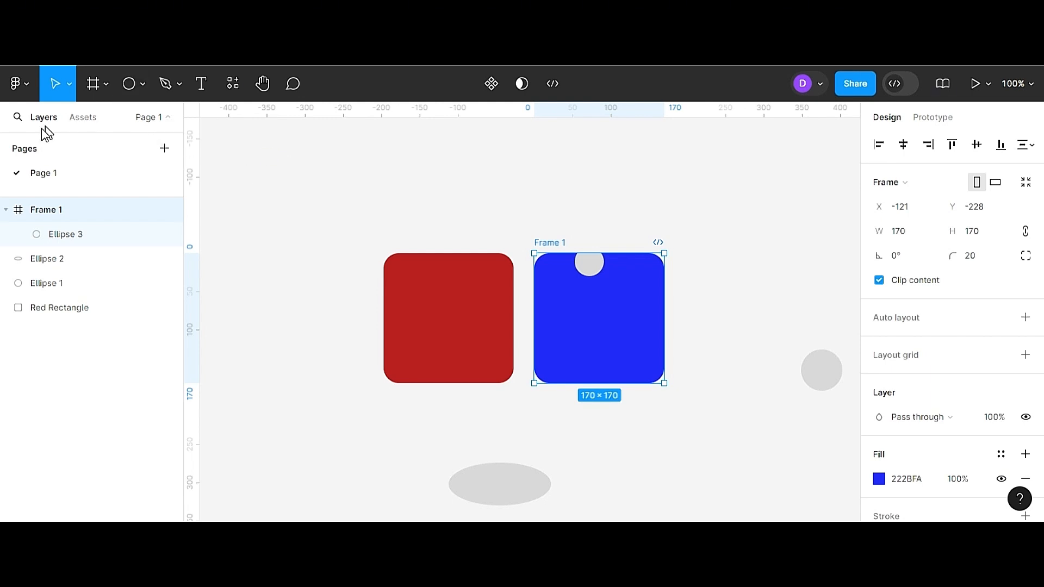
left_click(27, 85)
mouse_move(63, 201)
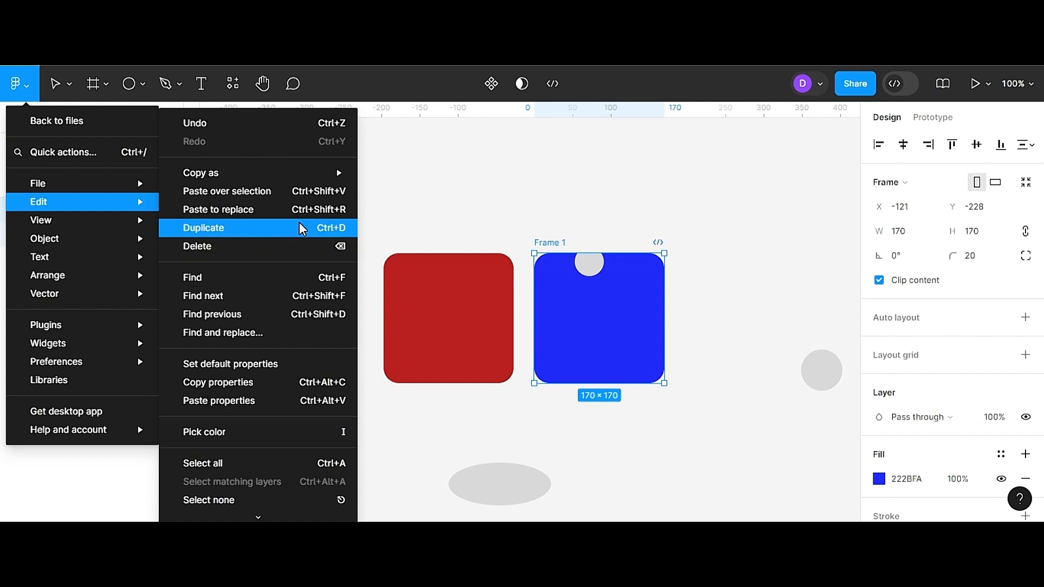
left_click(483, 194)
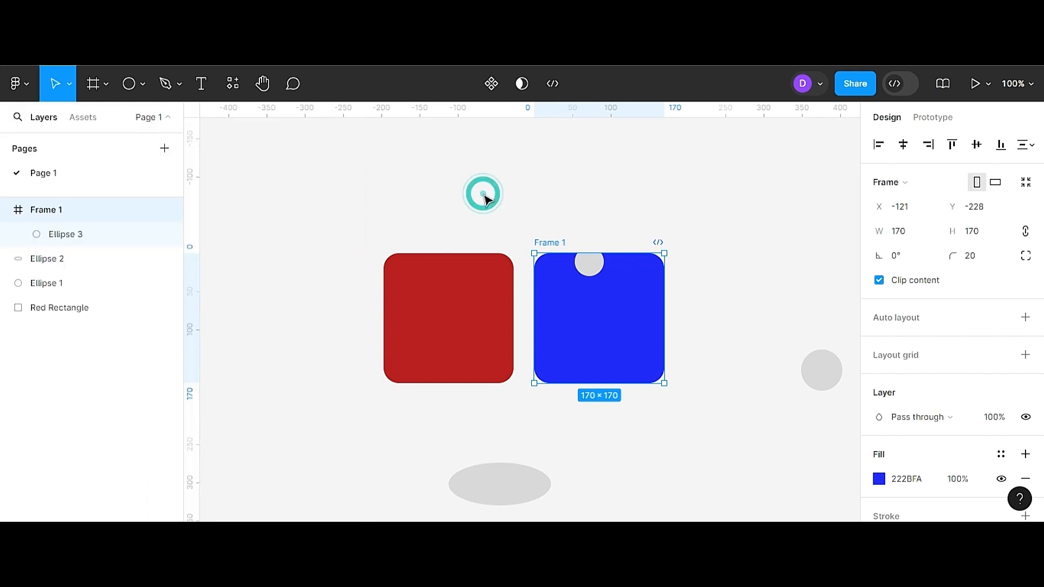
- Move the circle fully inside Frame 1, near its upper-left corner at about X 21, Y 24
left_click(587, 271)
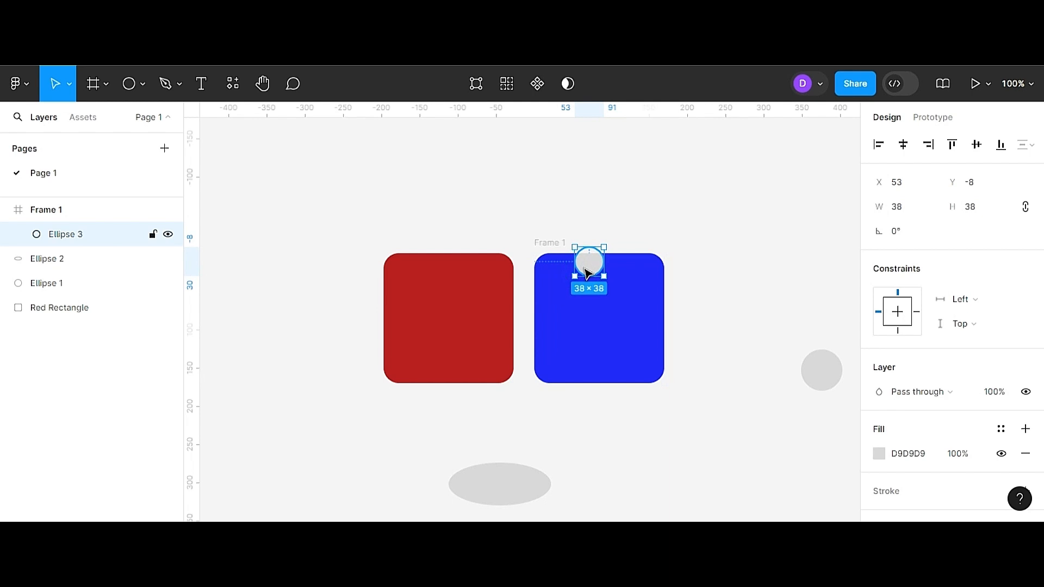
left_click_drag(587, 272, 563, 296)
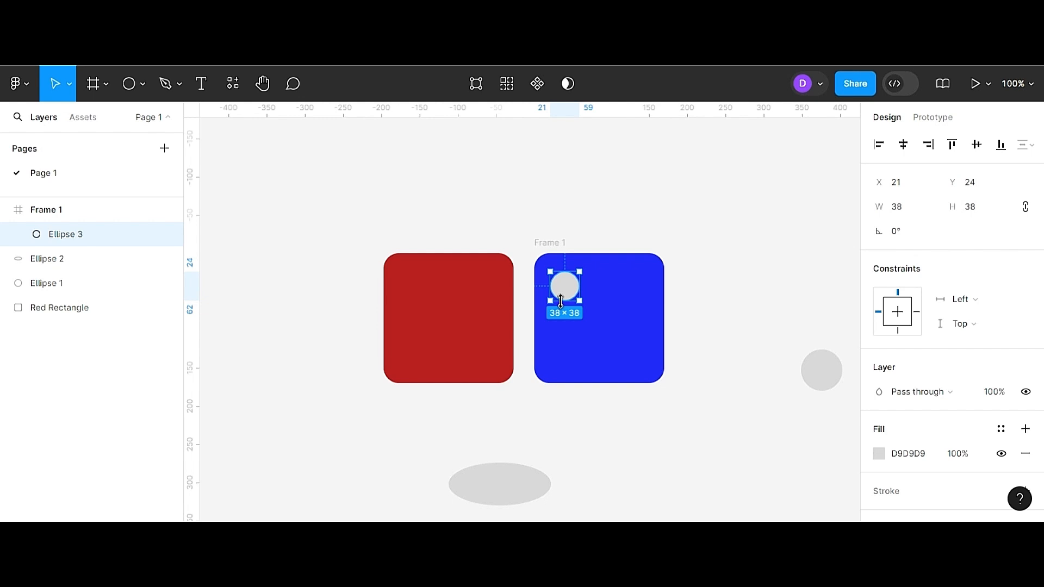
- Duplicate the circle twice inside Frame 1, placing the copies at about X 66, Y 24 and X 66, Y 79
key("ctrl+d")
left_click_drag(571, 294, 600, 296)
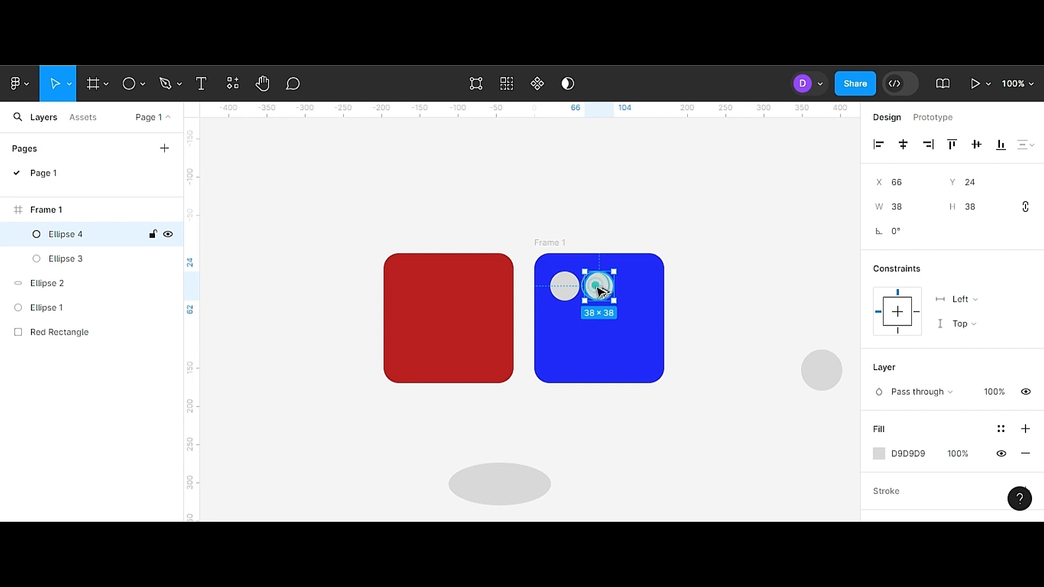
left_click_drag(599, 288, 599, 329)
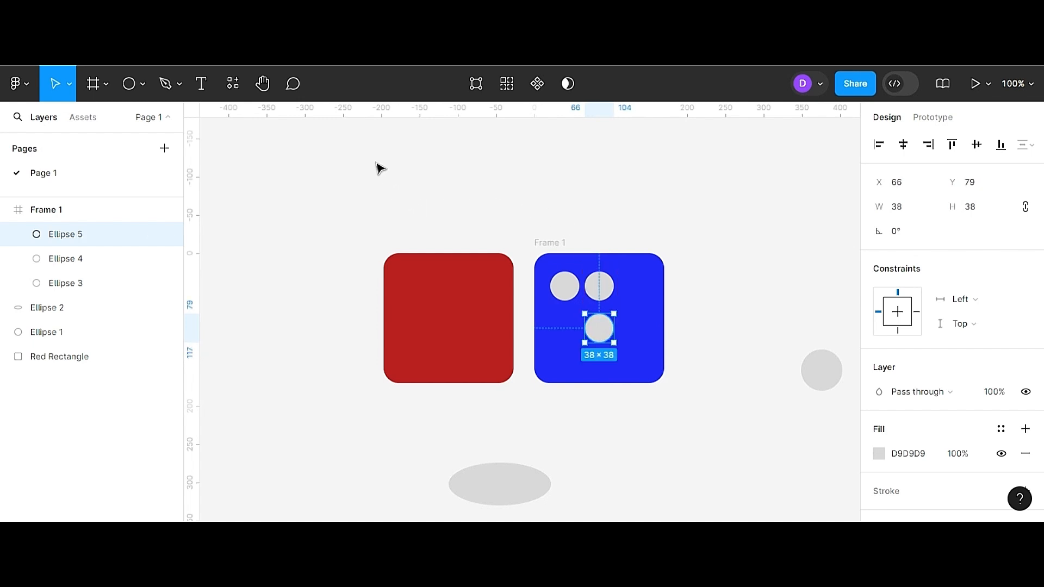